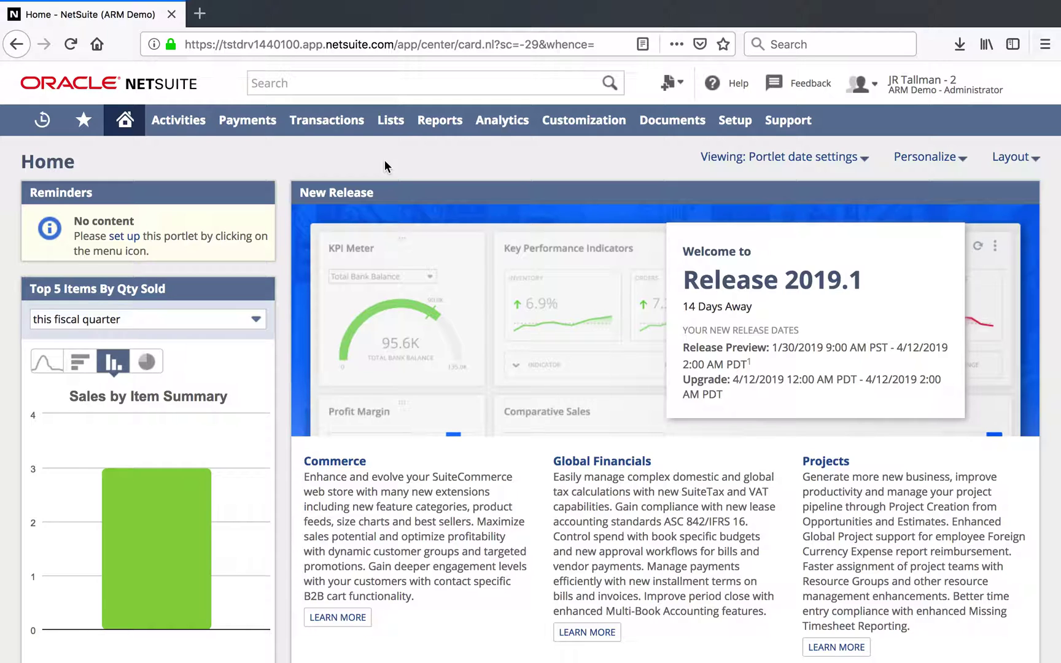
- Start a new service item of the For Sale type from the accounting item list
mouse_move(390, 123)
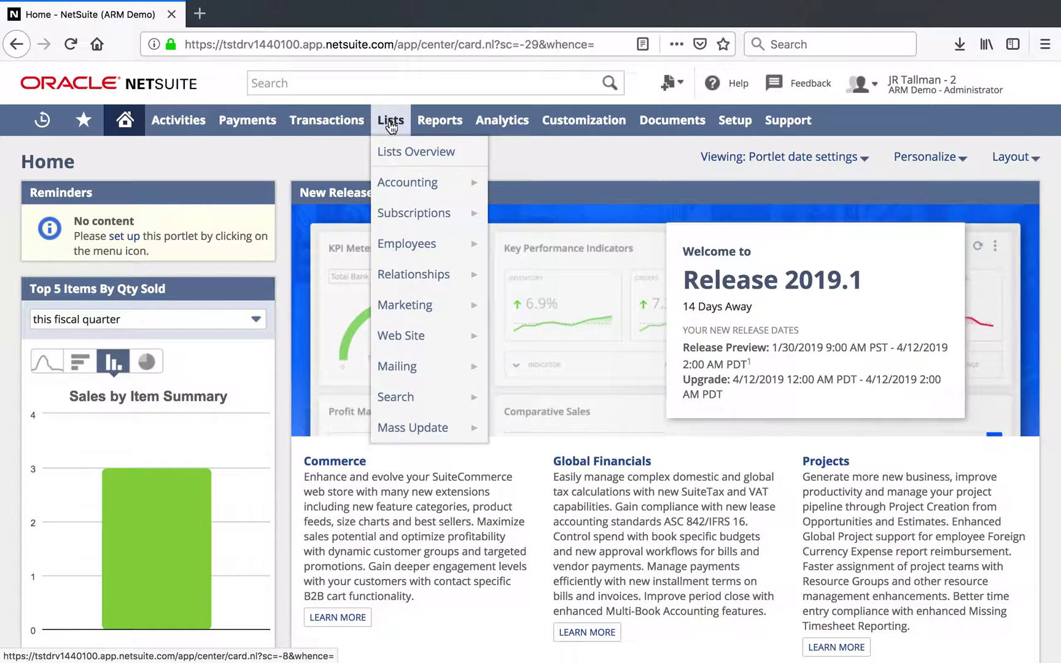
mouse_move(462, 181)
mouse_move(647, 246)
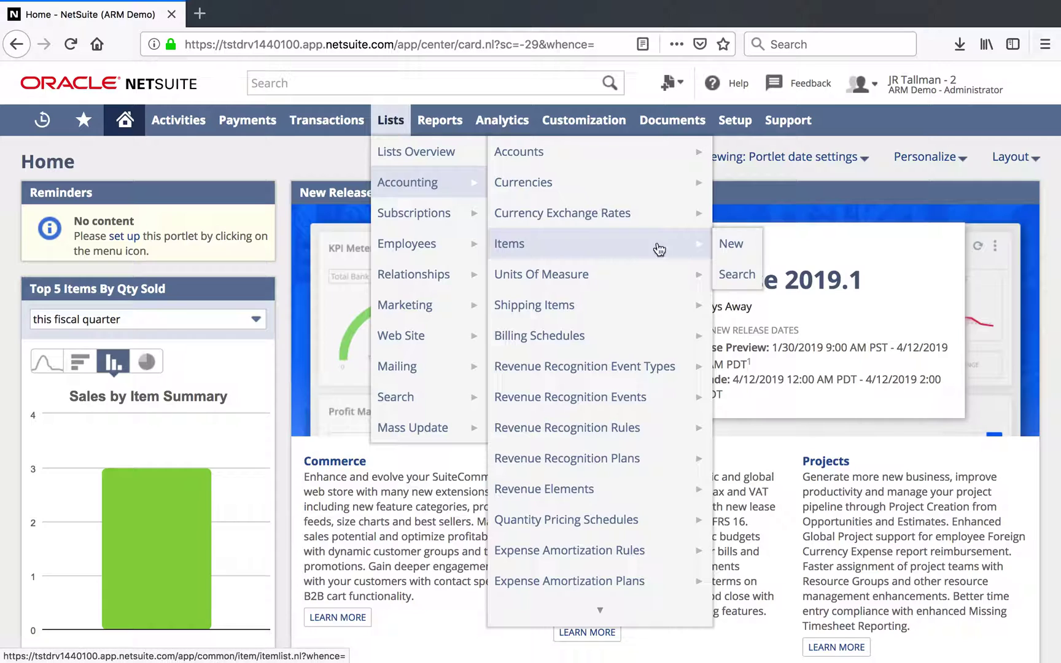
left_click(732, 245)
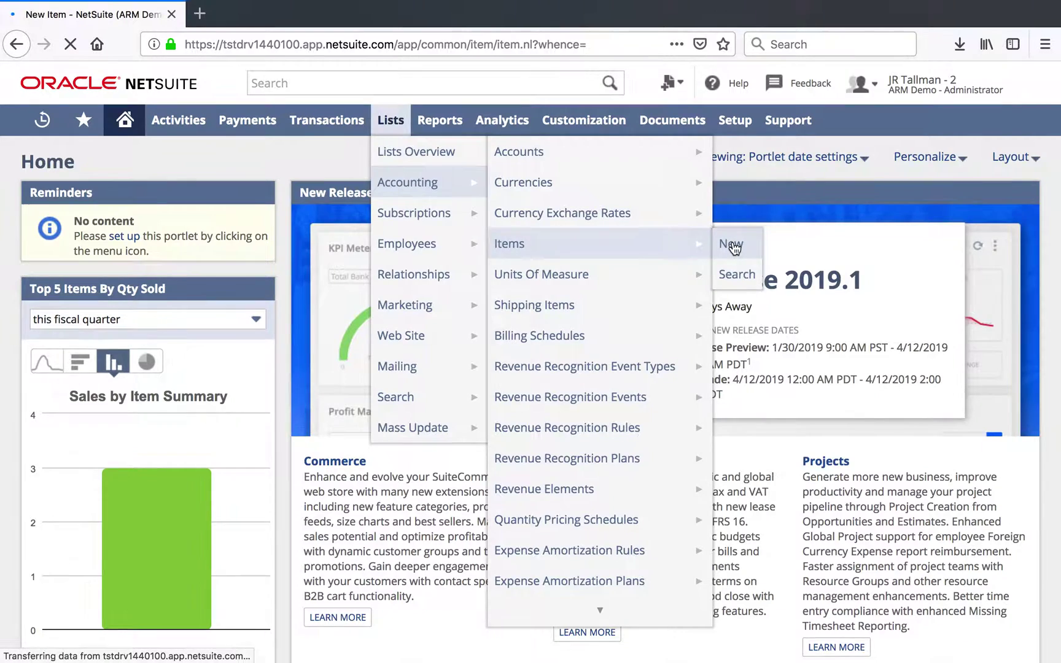
scroll(271, 351, "down", 3)
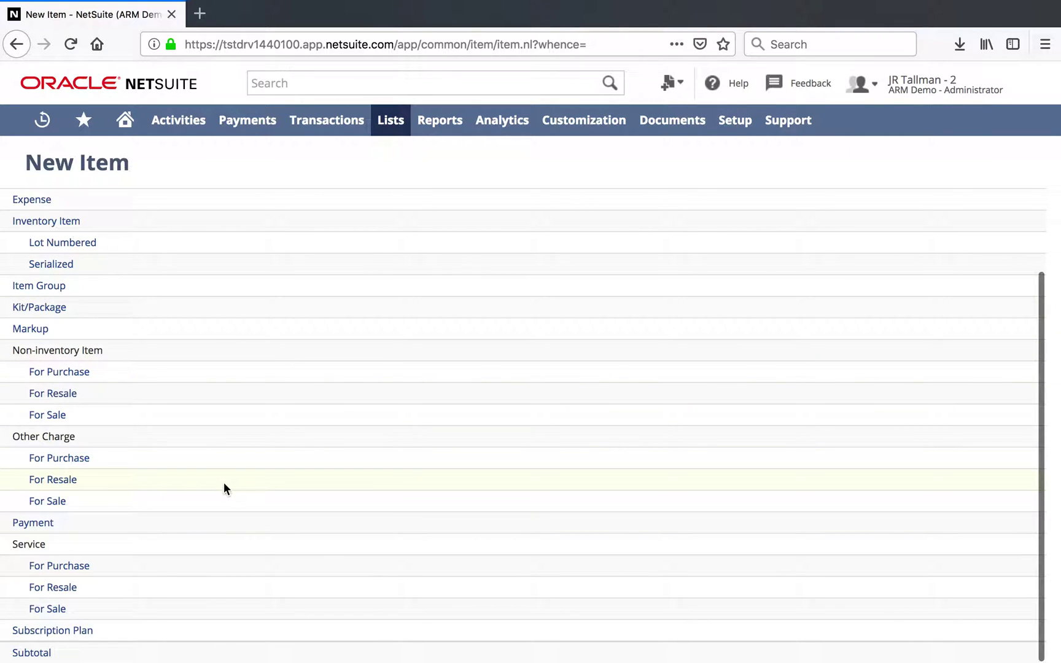
left_click(54, 607)
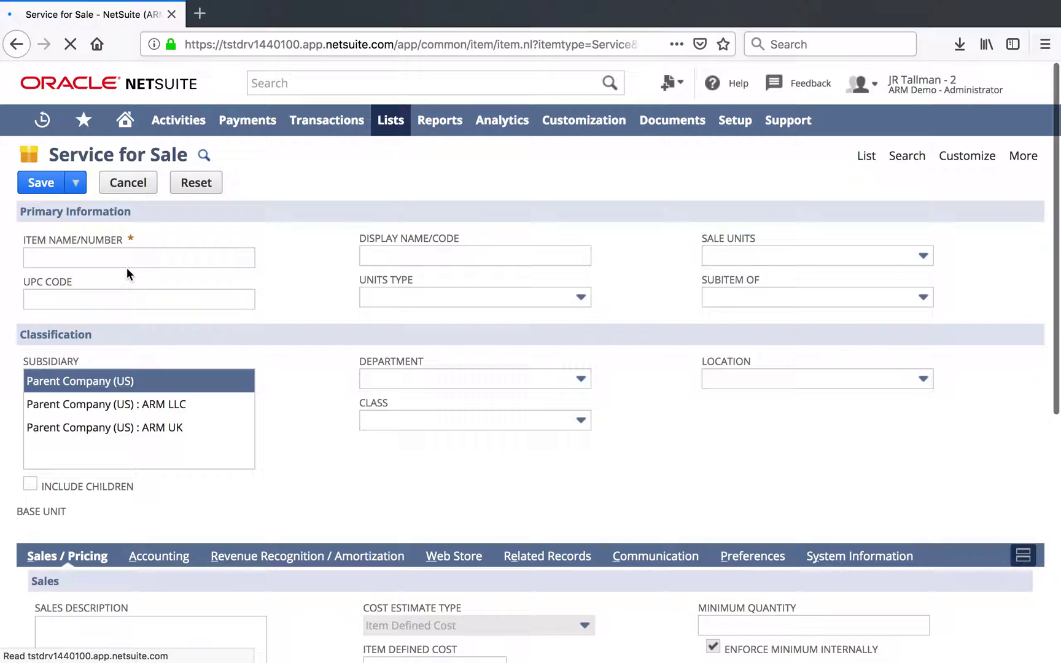
- Name the item "% Complete" and include the children of the Parent Company (US) subsidiary
left_click(94, 258)
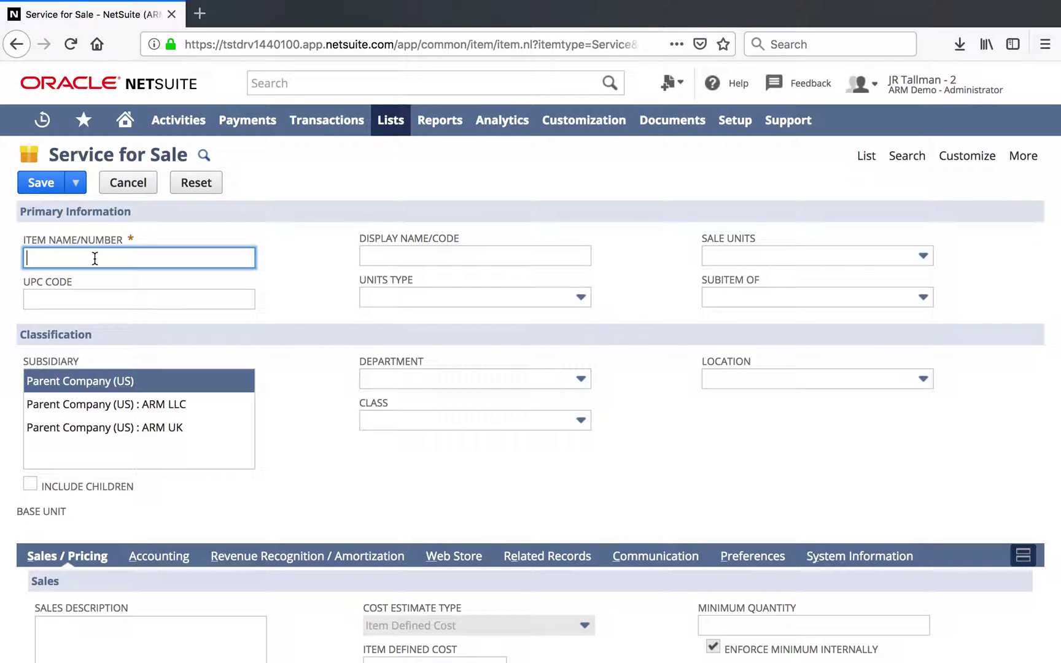
type("% Complete")
left_click(294, 269)
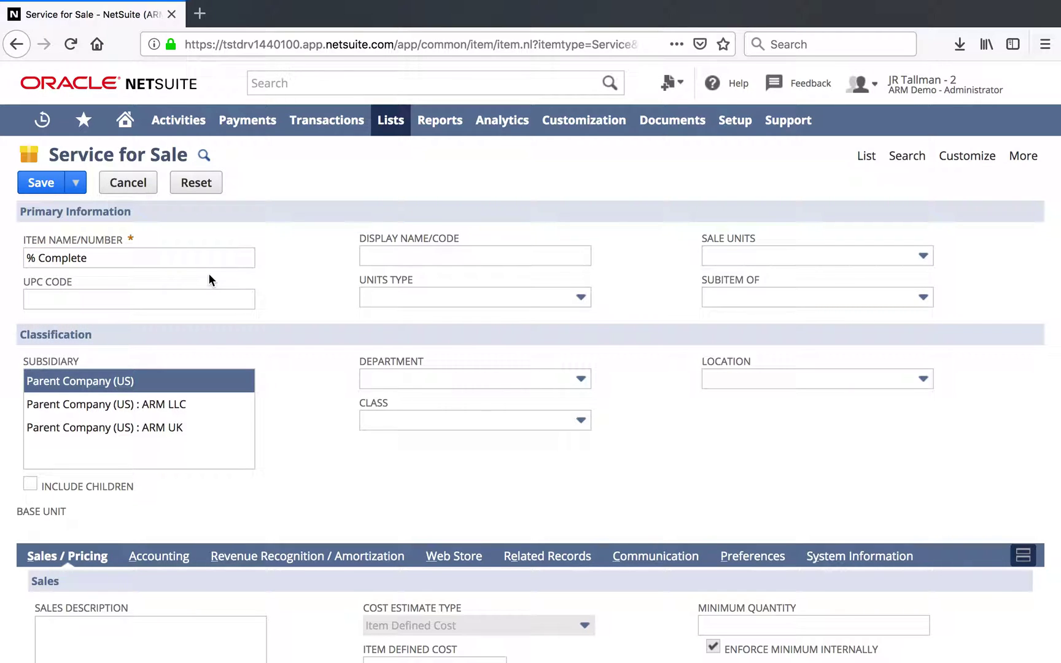
scroll(304, 274, "down", 2)
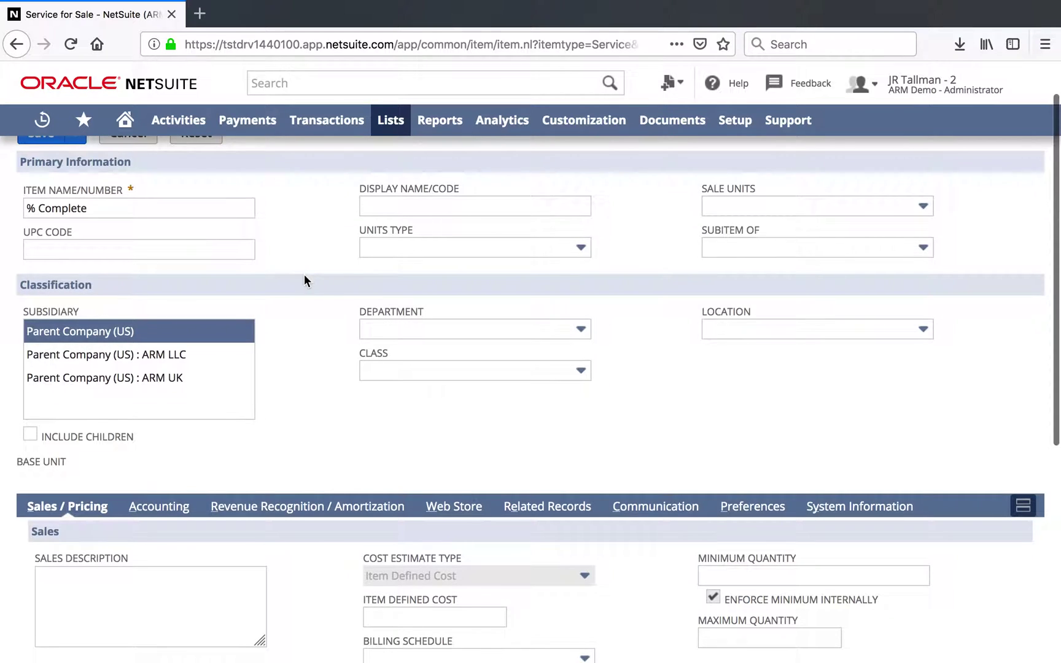
left_click(31, 436)
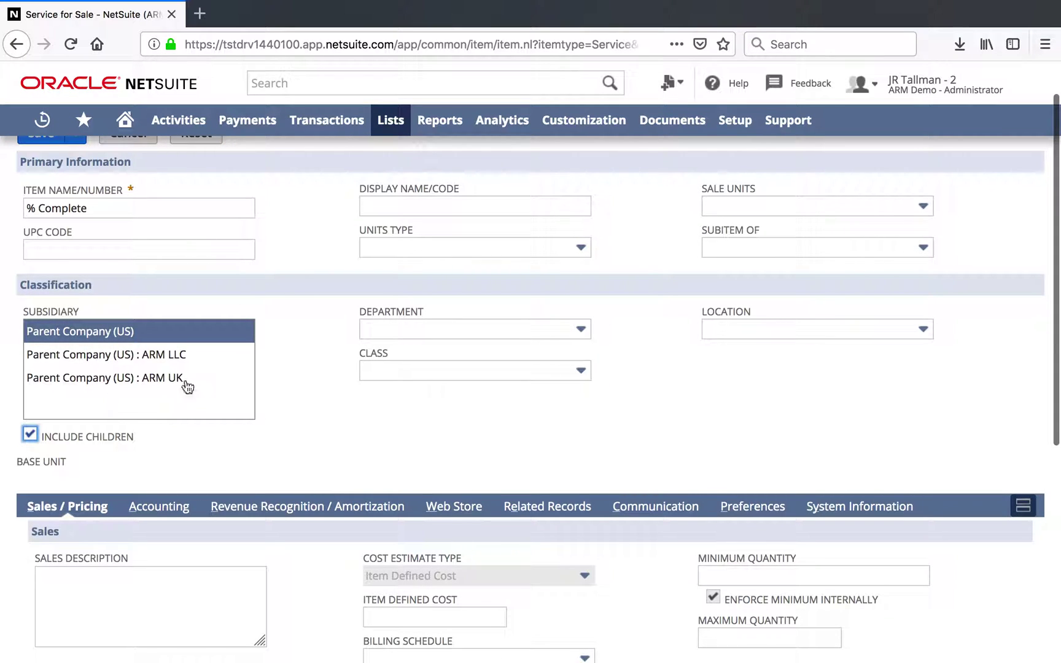
- Set the item's revenue recognition rule to Default Percent Complete
scroll(274, 340, "down", 4)
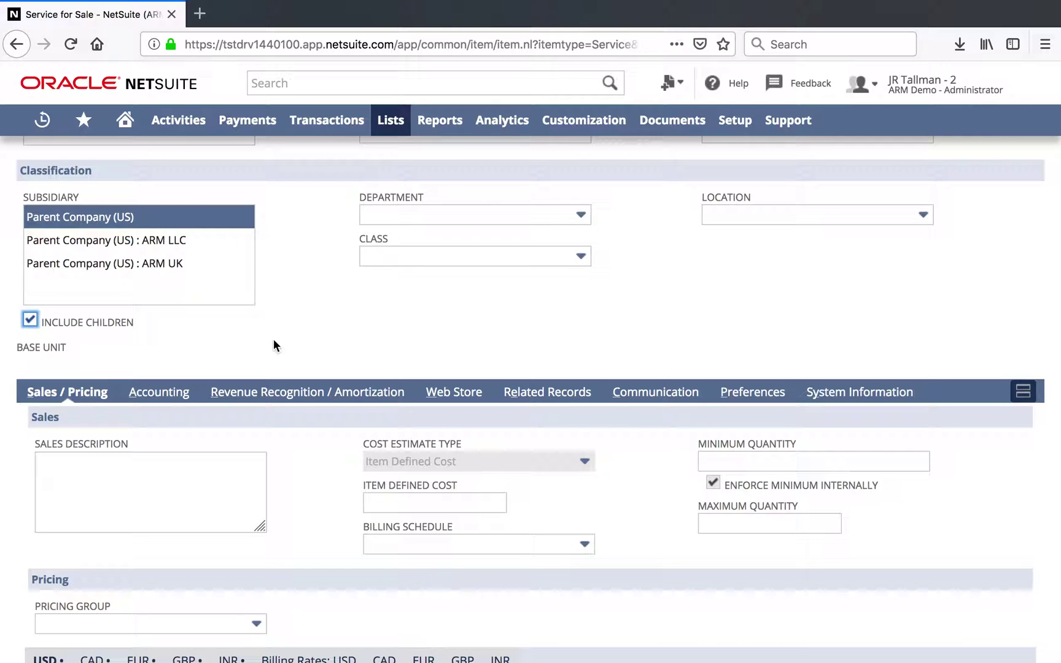
scroll(274, 339, "down", 1)
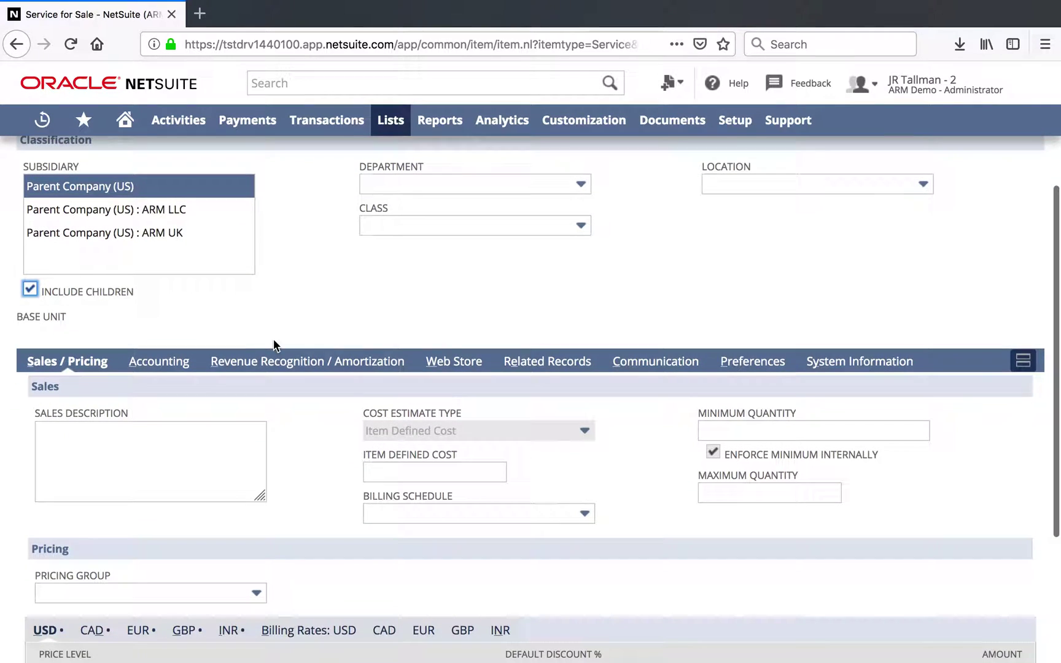
left_click(256, 367)
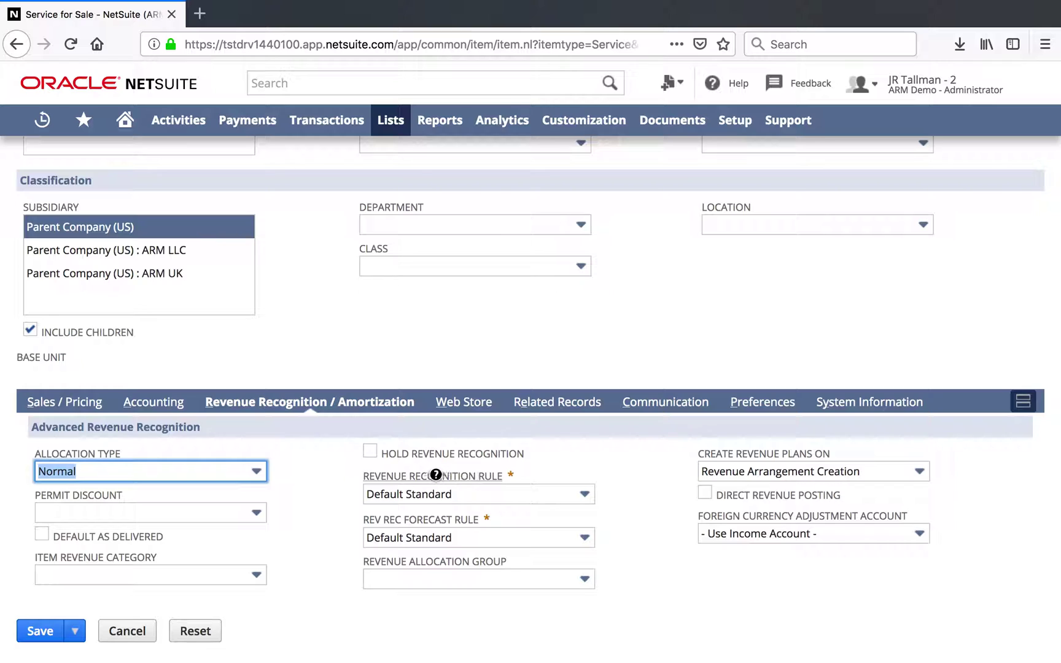
left_click(495, 493)
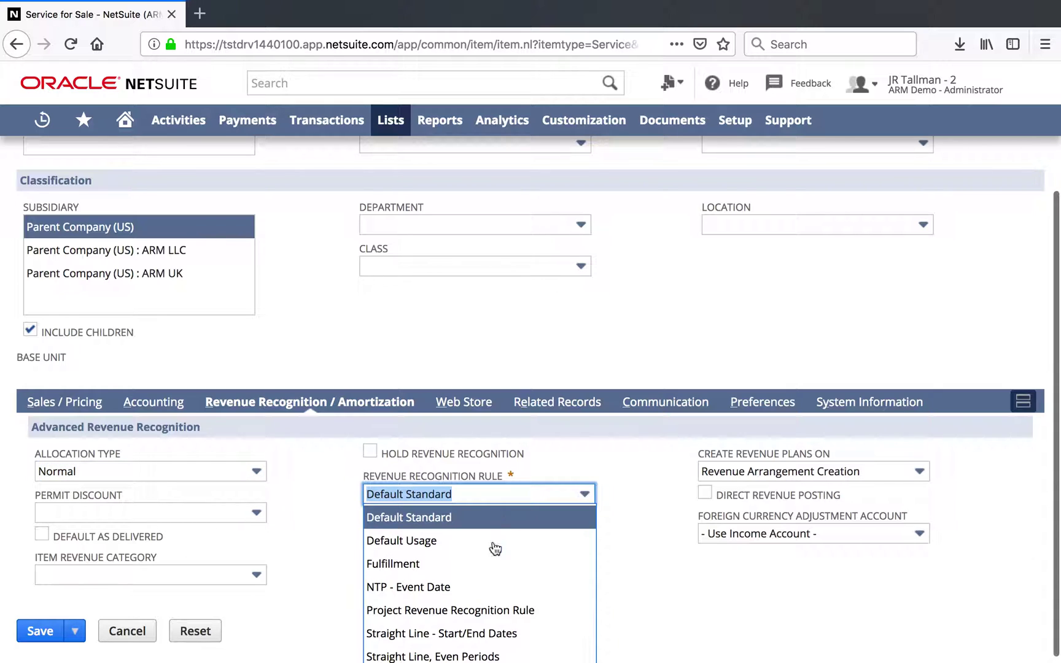
scroll(495, 559, "up", 3)
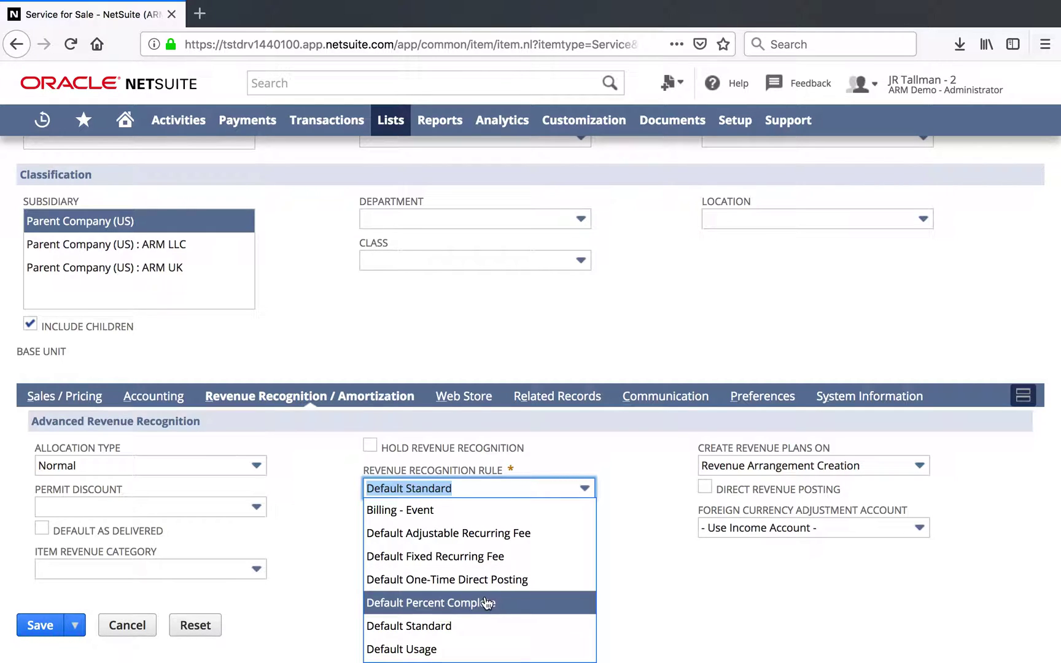
left_click(514, 604)
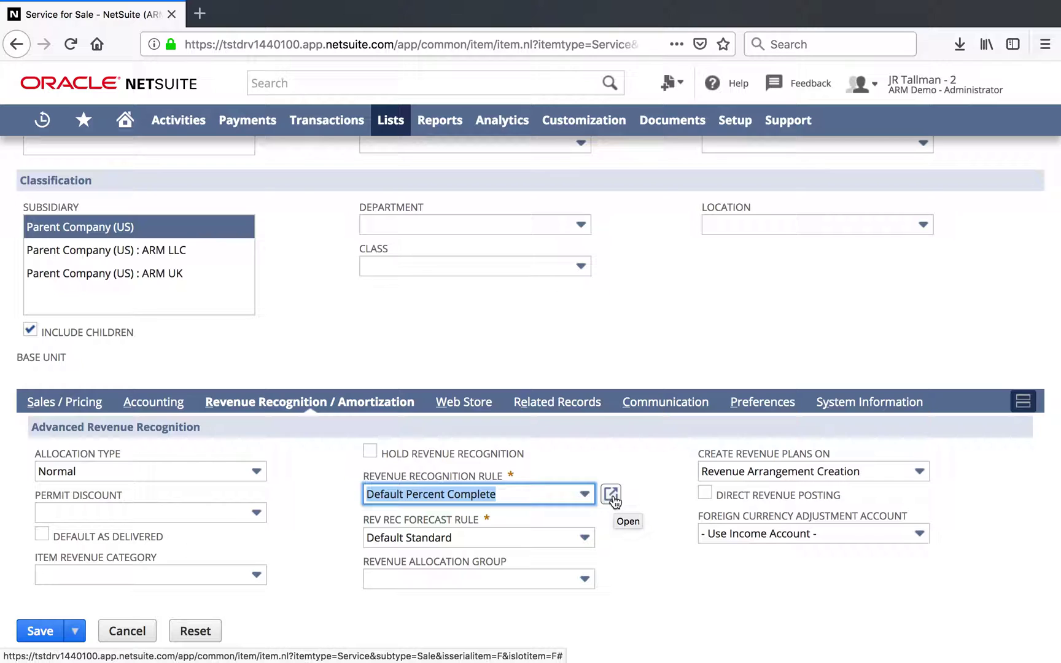
- Open the Default Percent Complete rule's record, examine its amount source, and return to the item form
left_click(613, 496)
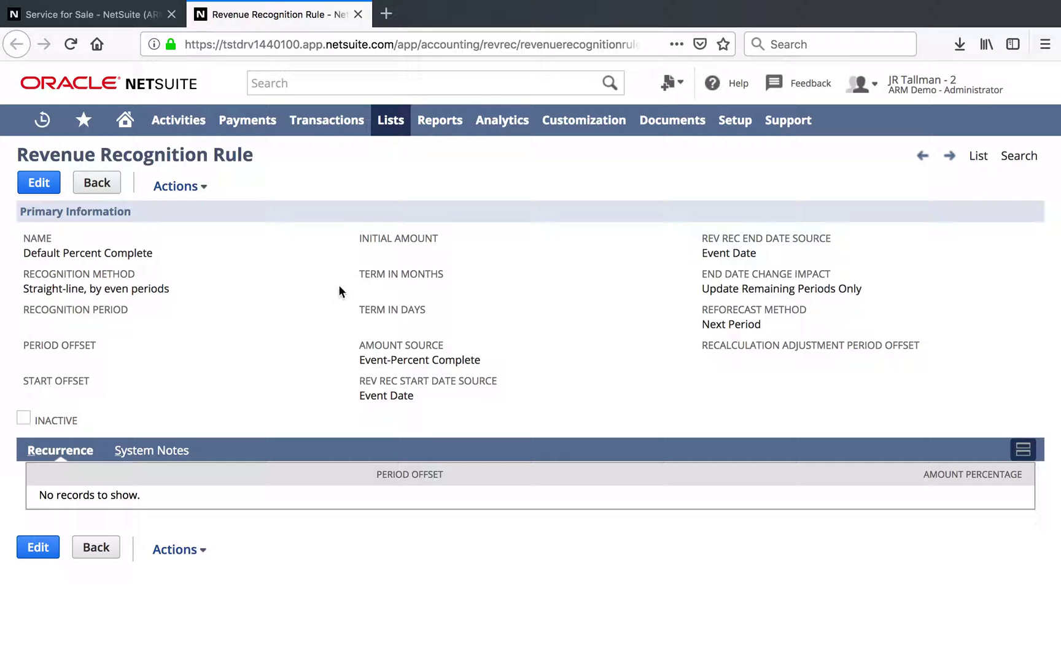
mouse_move(391, 132)
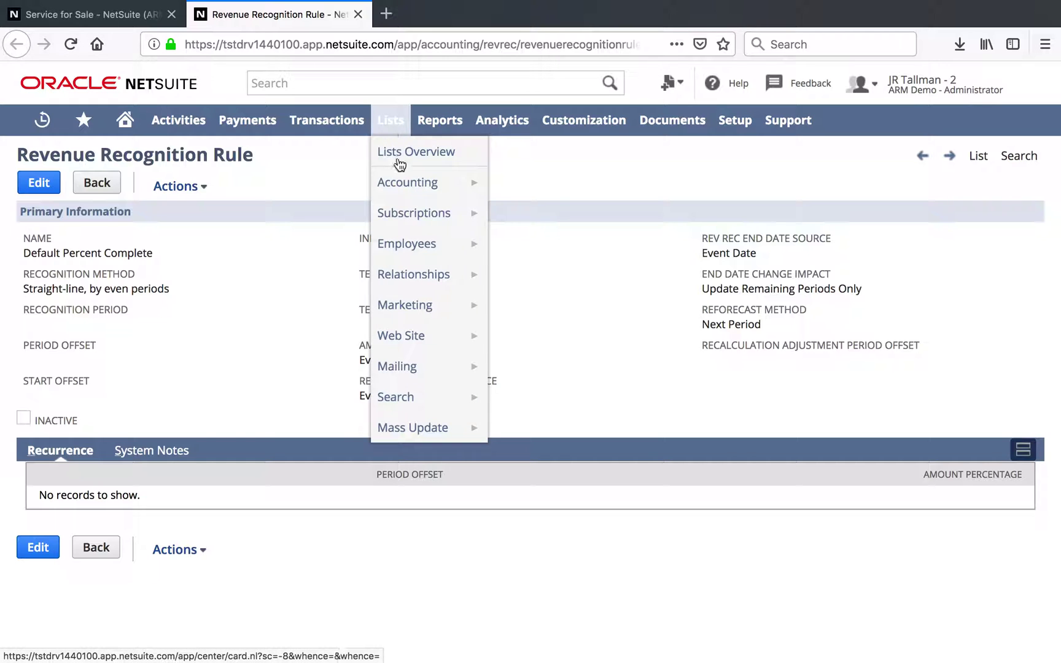
mouse_move(399, 171)
mouse_move(627, 428)
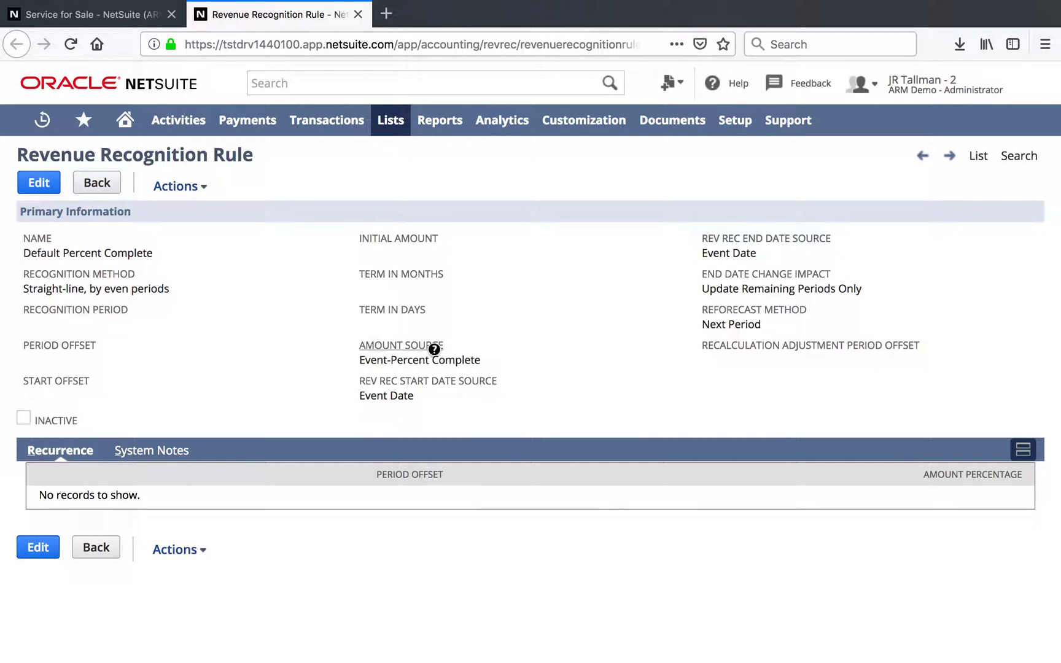
left_click_drag(489, 363, 360, 365)
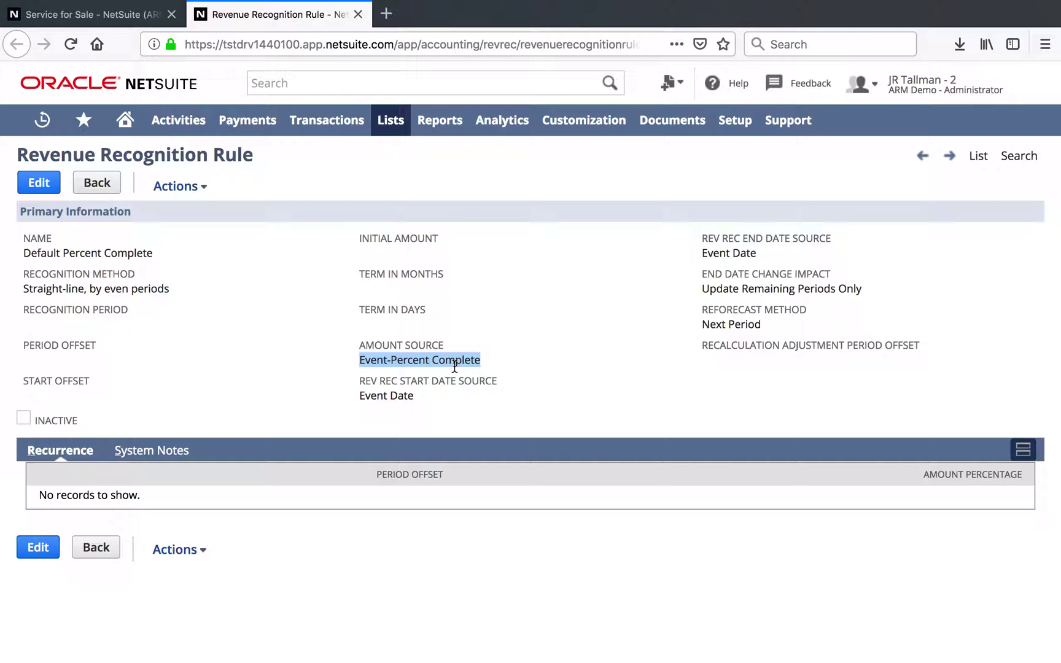
left_click(358, 14)
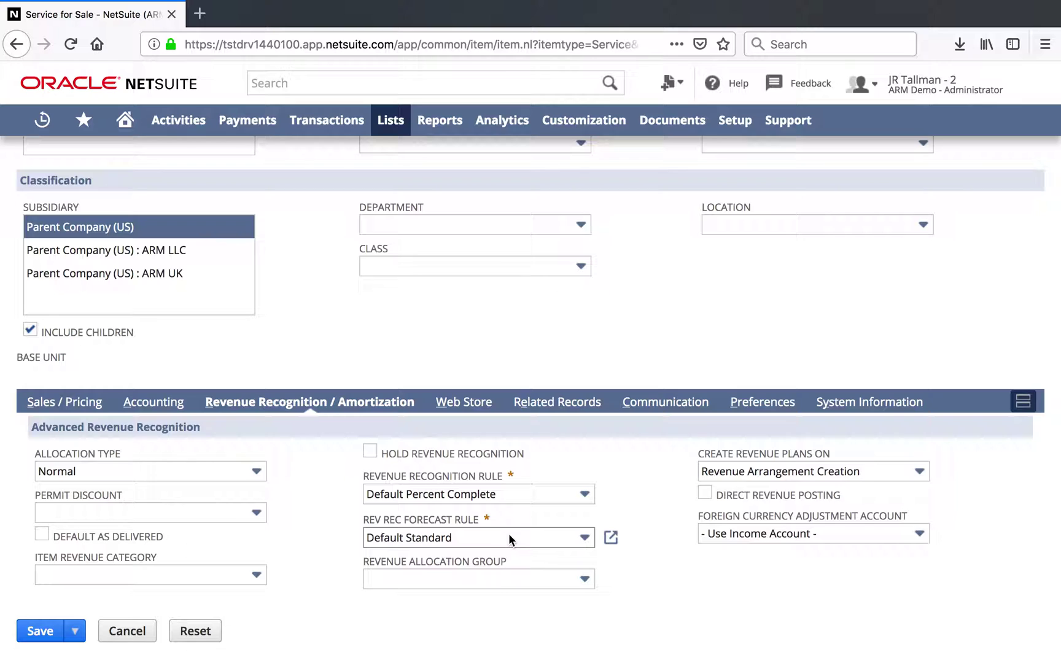
- Set the item's rev rec forecast rule to Straight Line - Start/End Dates and have revenue plans created on Project Progress
left_click(530, 539)
left_click(530, 539)
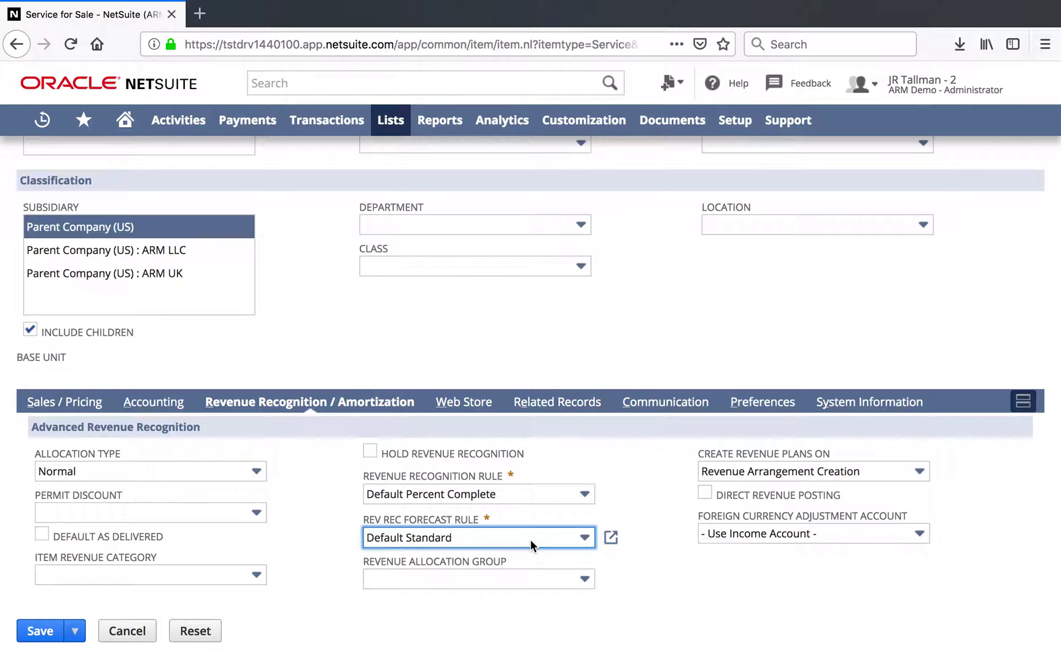
left_click(530, 539)
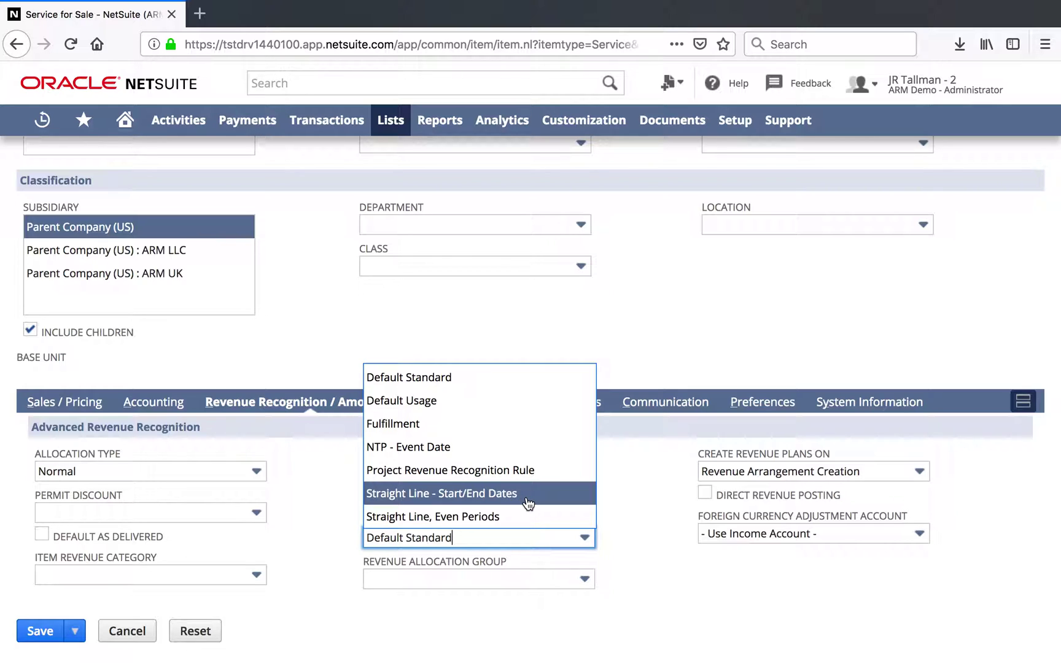
left_click(528, 495)
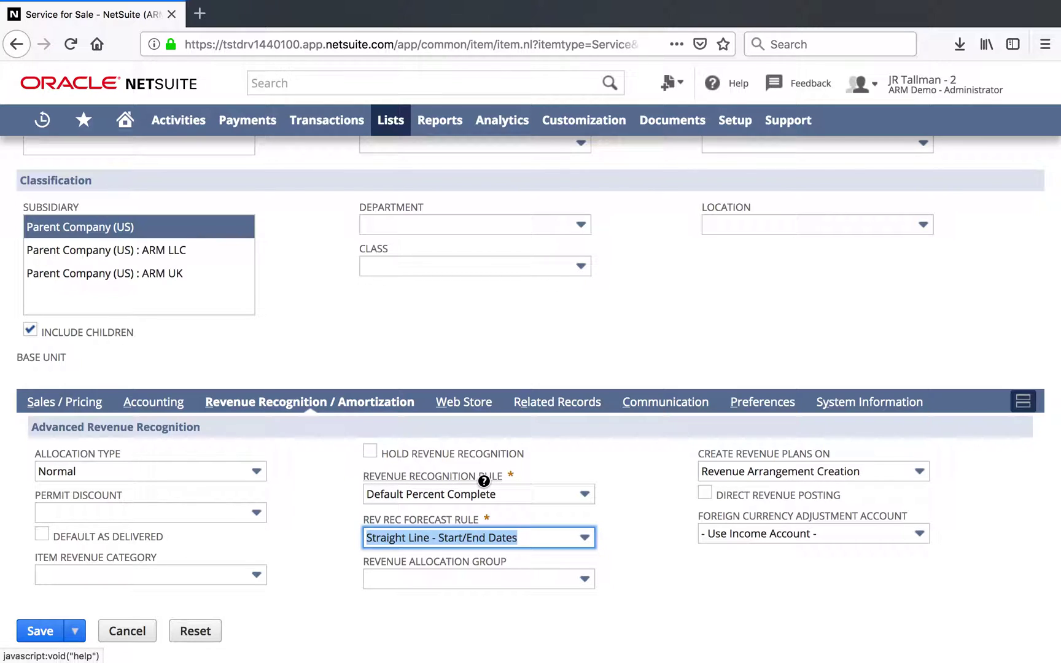
left_click(810, 471)
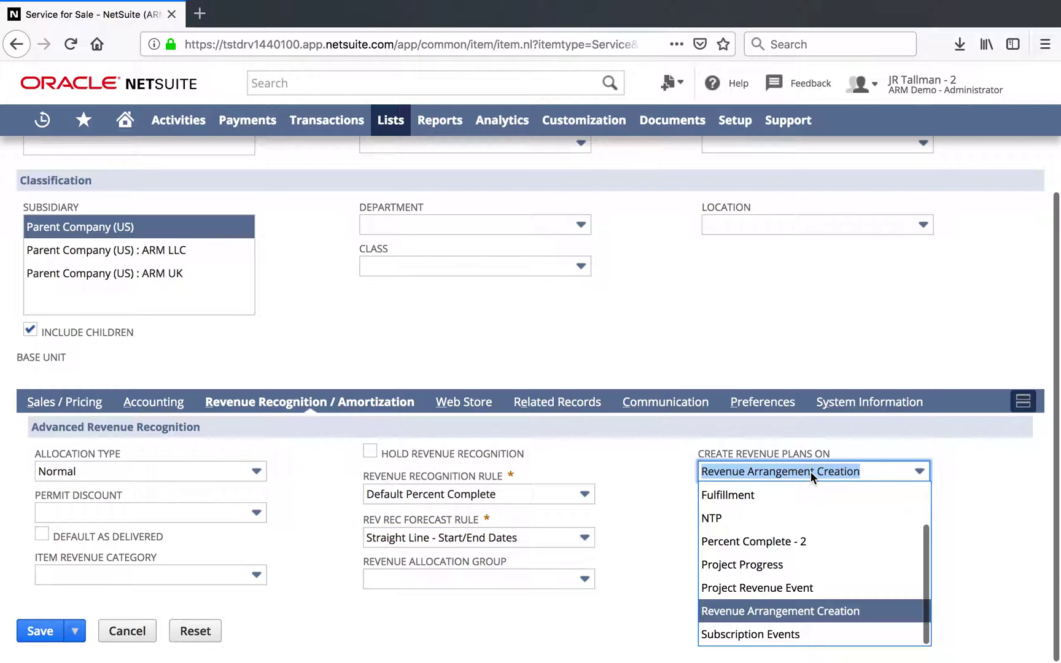
left_click(790, 566)
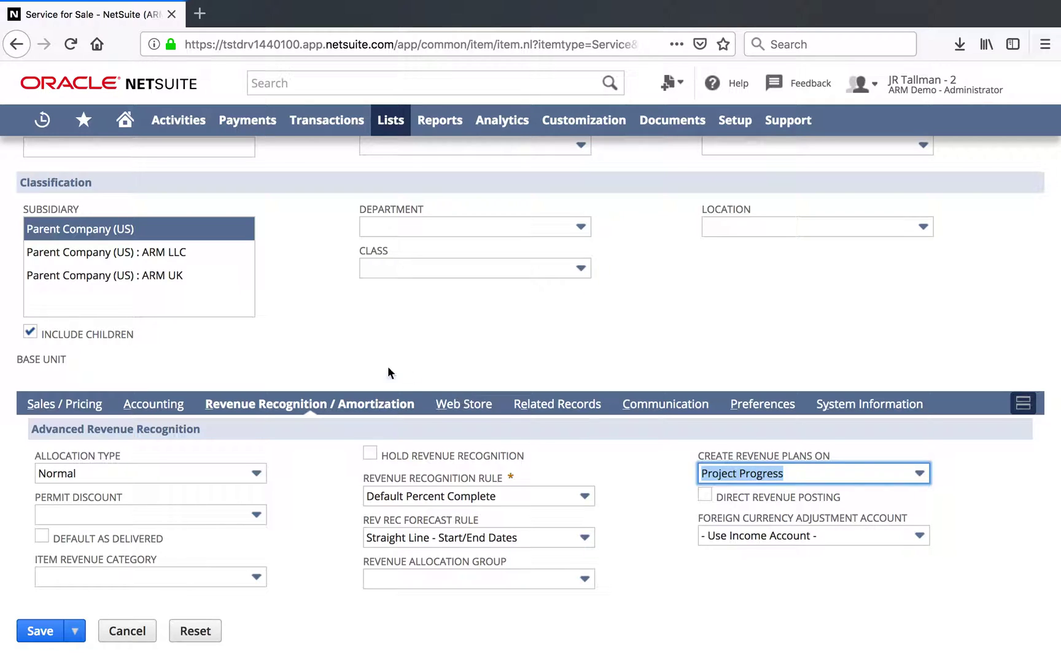
- Choose a tax schedule in the item's accounting details and save the item
scroll(388, 368, "up", 3)
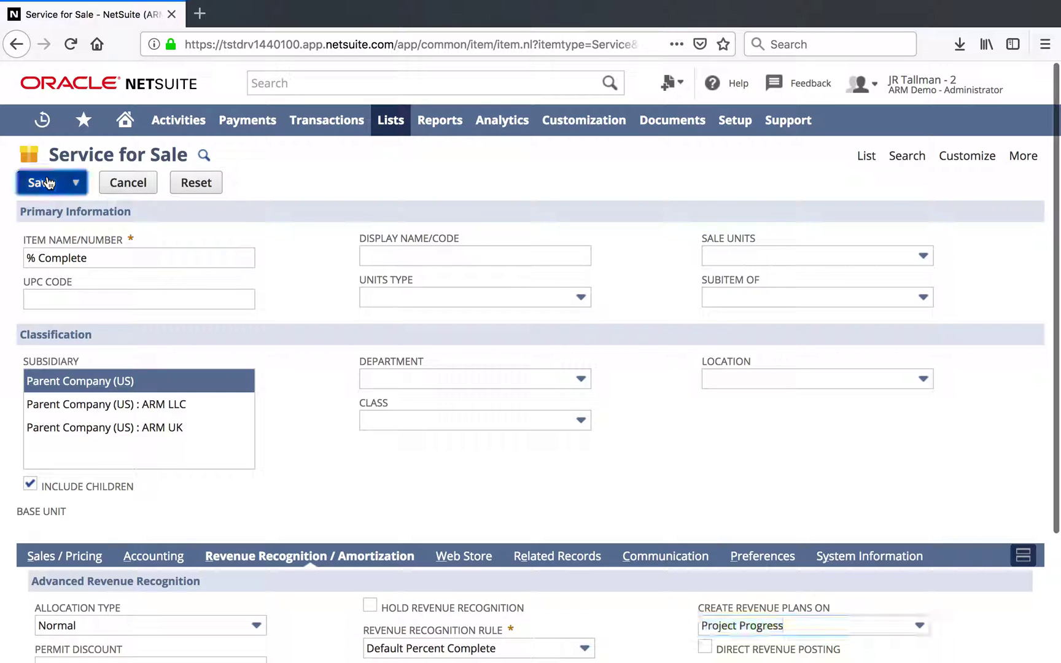
left_click(46, 183)
left_click(564, 318)
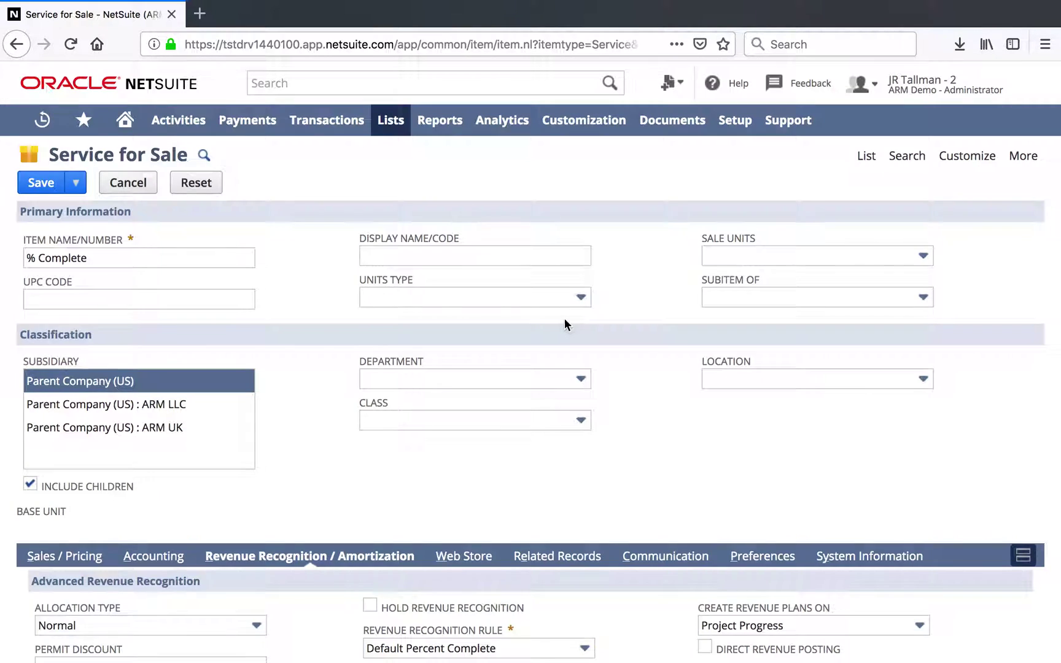
left_click(151, 408)
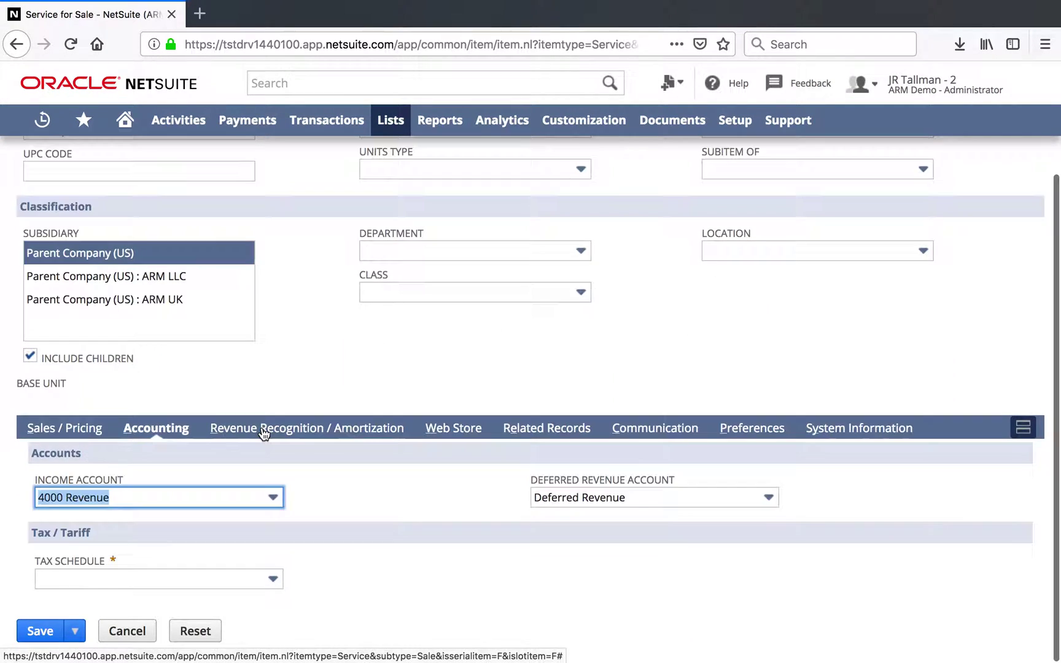
left_click(177, 575)
left_click(56, 624)
left_click(54, 630)
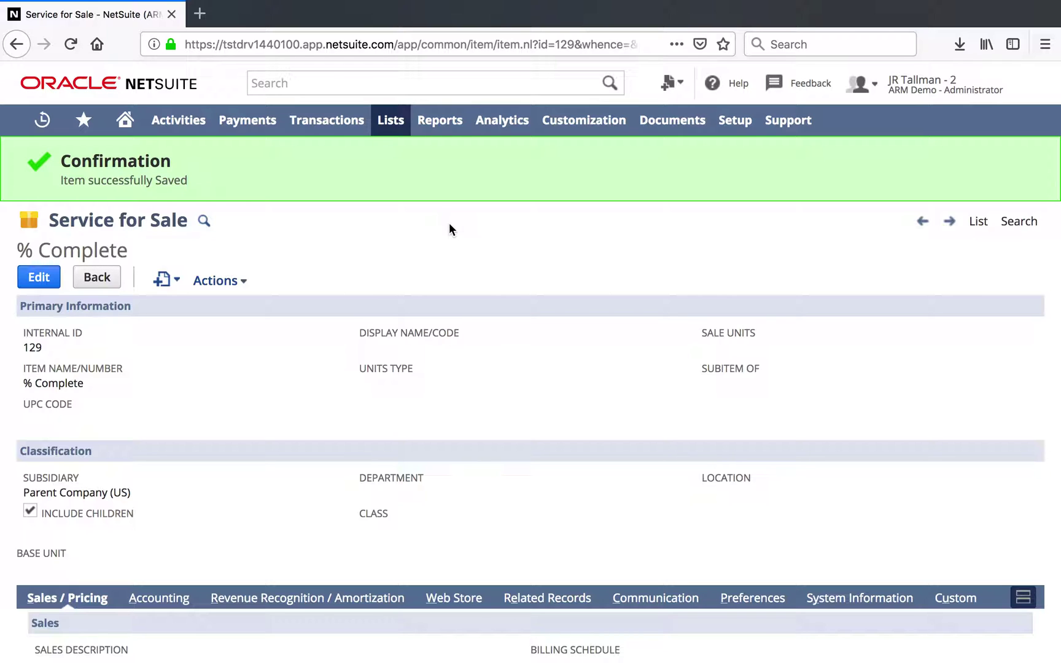
- Start a new project record from the relationships list
mouse_move(399, 132)
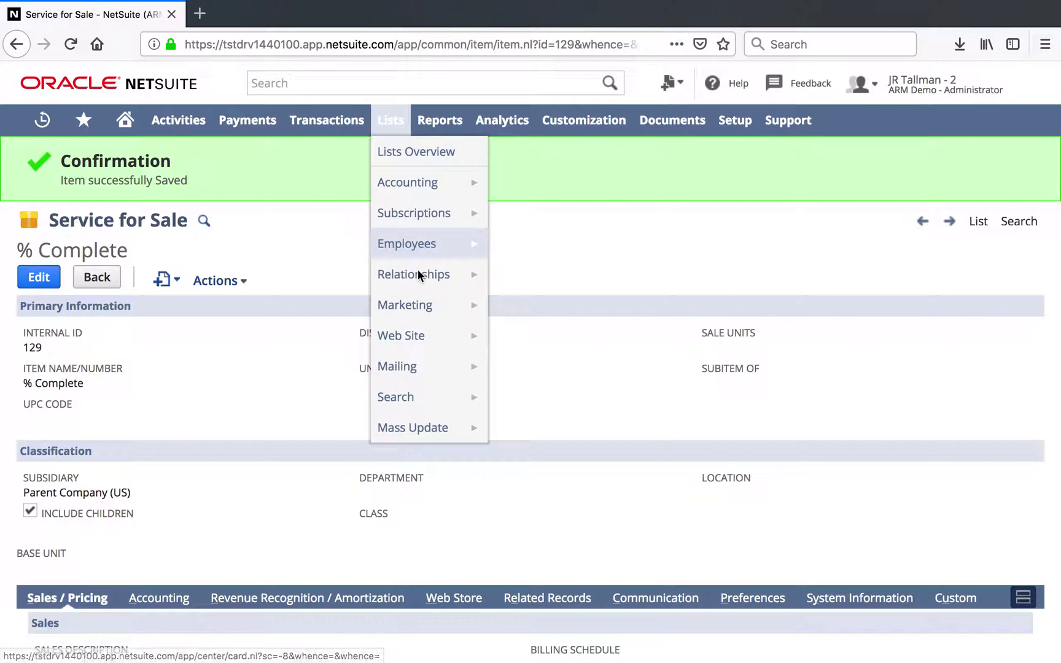
mouse_move(417, 275)
mouse_move(602, 408)
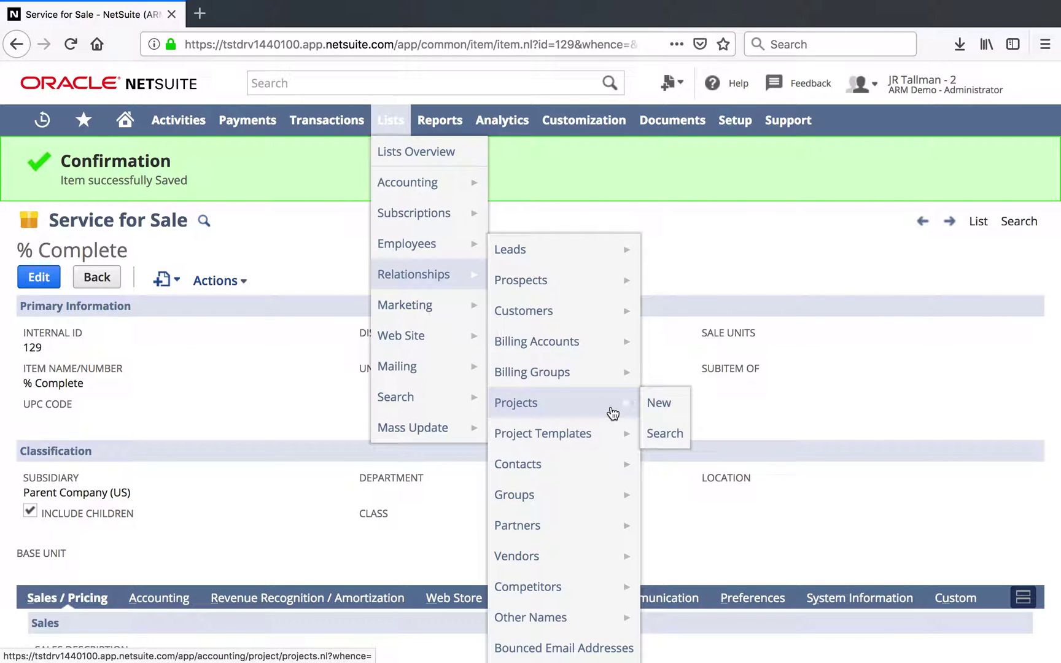
left_click(659, 403)
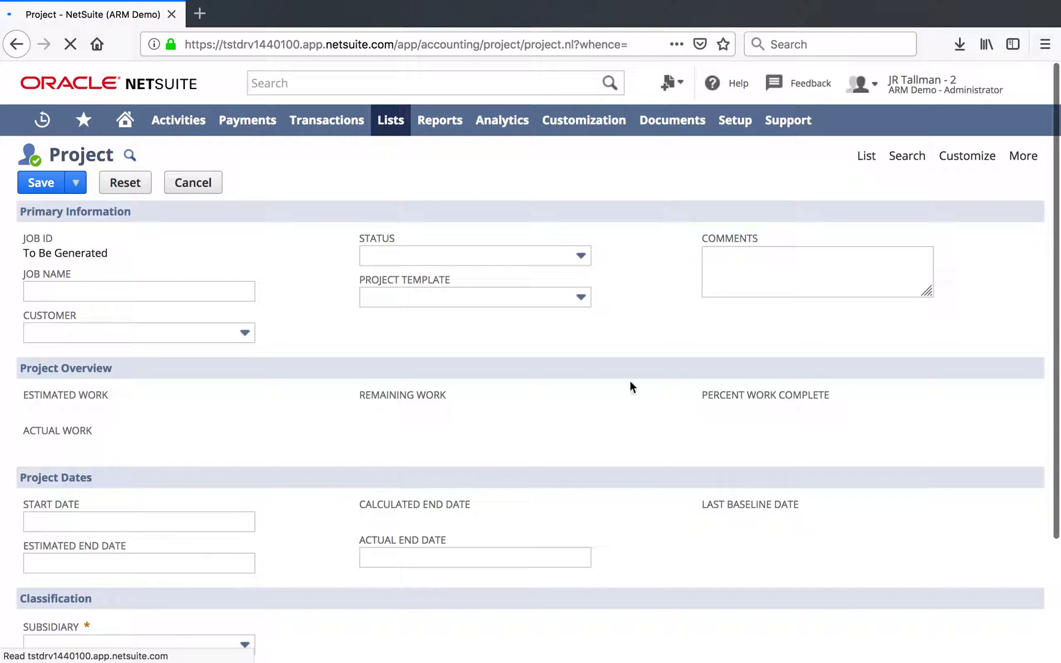
- Enter "% complete project" as the project's job name
type("% complete IT")
key("BackSpace")
key("BackSpace")
type("item")
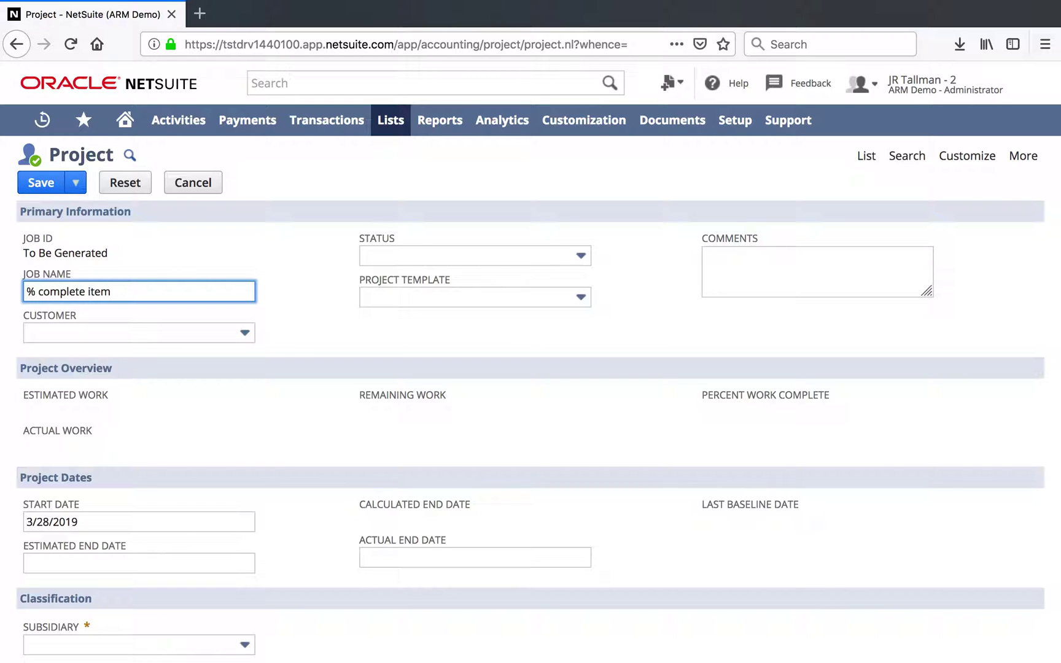
key("BackSpace")
key("BackSpace")
key("BackSpace")
key("BackSpace")
type("pr")
key("BackSpace")
key("BackSpace")
type("p")
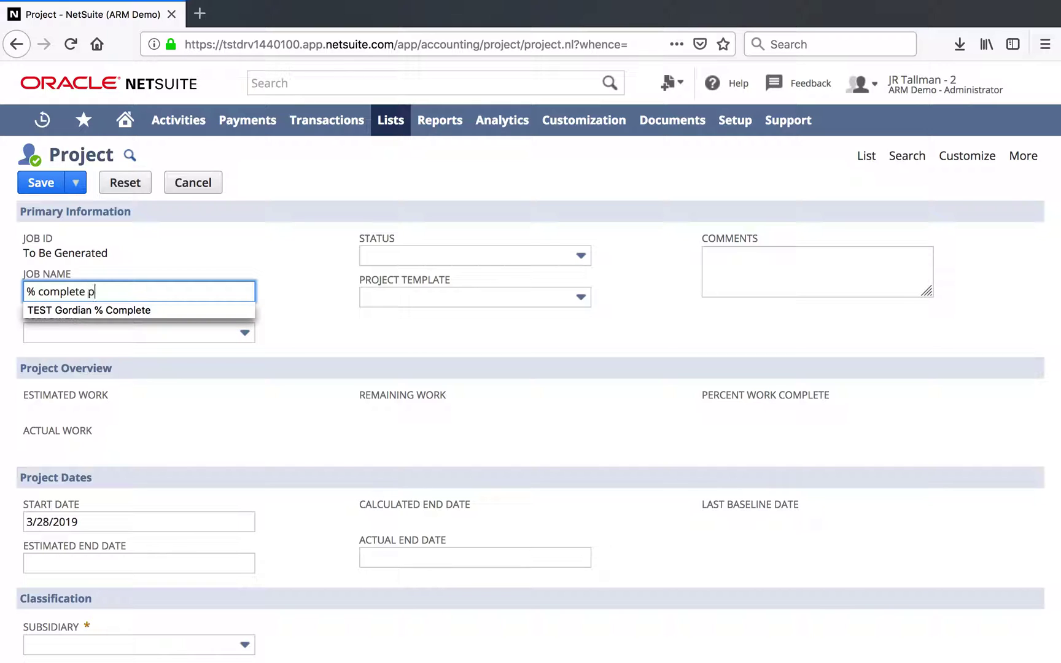
type("roject")
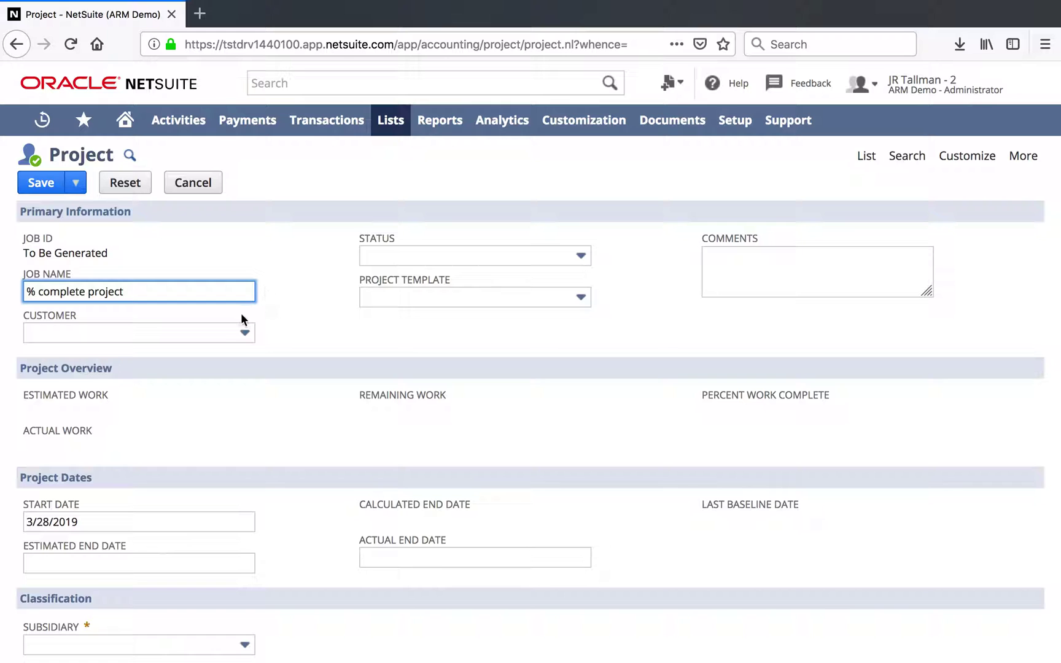
- Assign Oracle as the customer of the new project
left_click(209, 334)
scroll(204, 436, "down", 3)
scroll(204, 437, "down", 1)
scroll(204, 437, "up", 2)
scroll(204, 437, "down", 3)
scroll(205, 436, "down", 5)
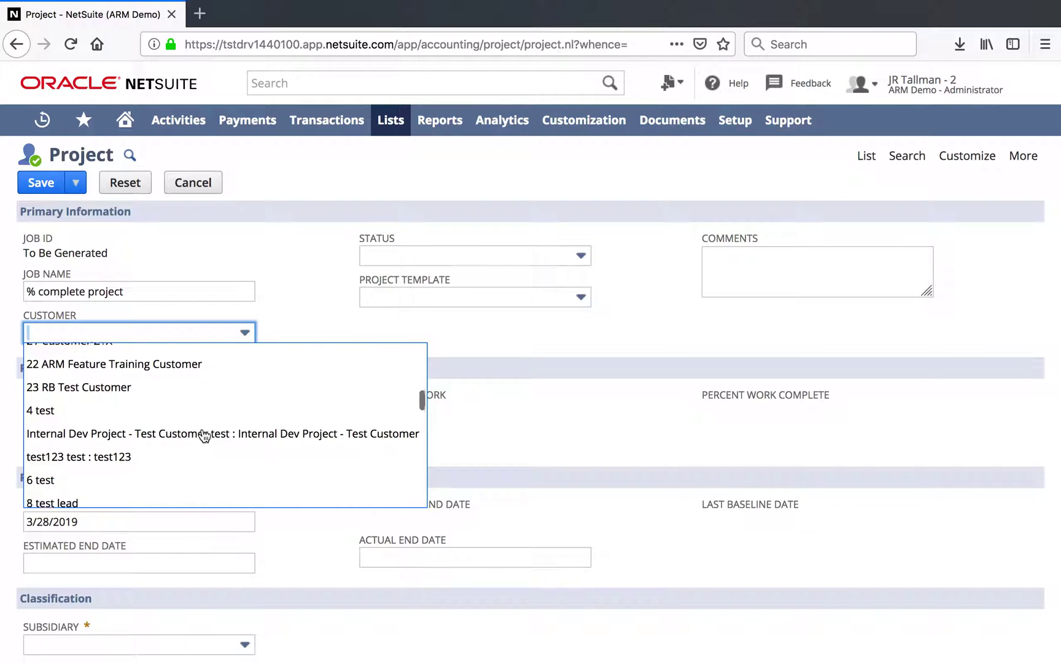
type("Oracle")
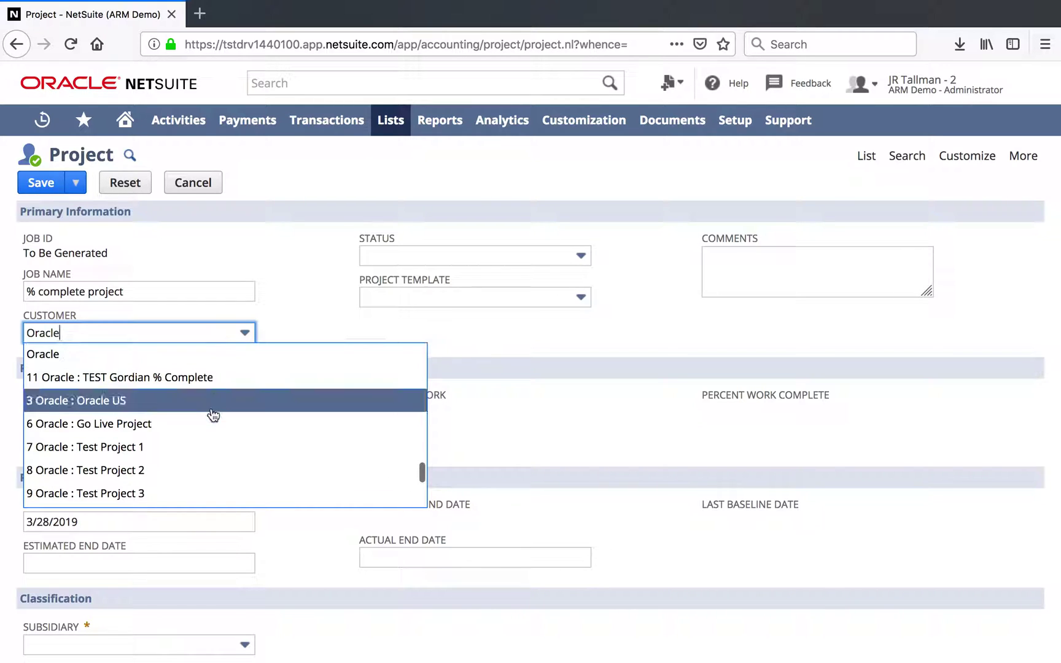
left_click(150, 355)
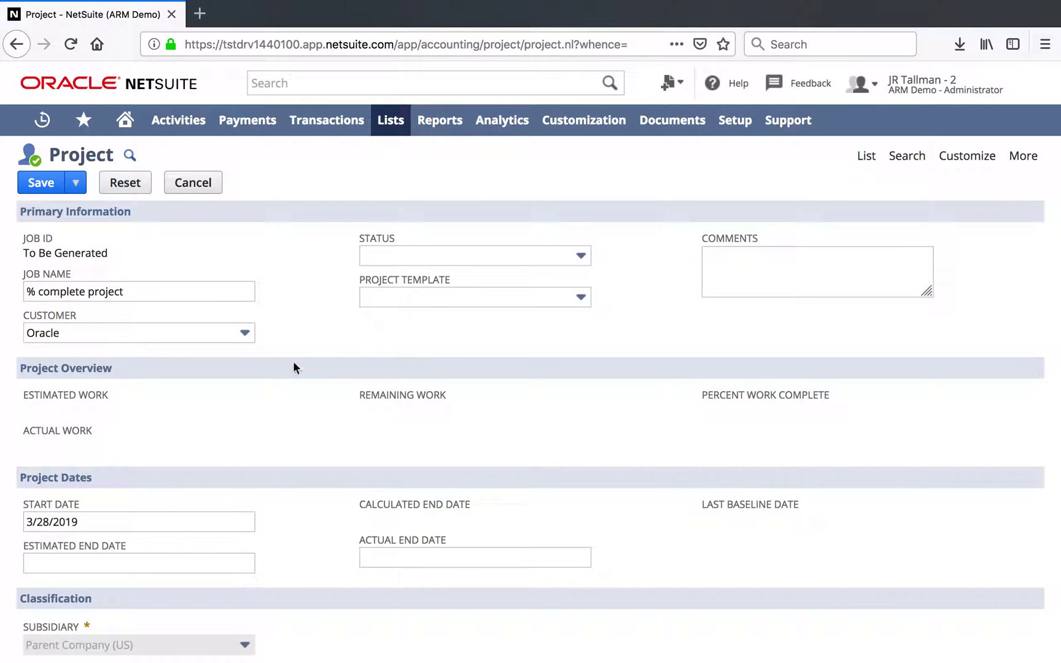
- Set the project's estimated end date to 7/31/2019
scroll(256, 379, "down", 2)
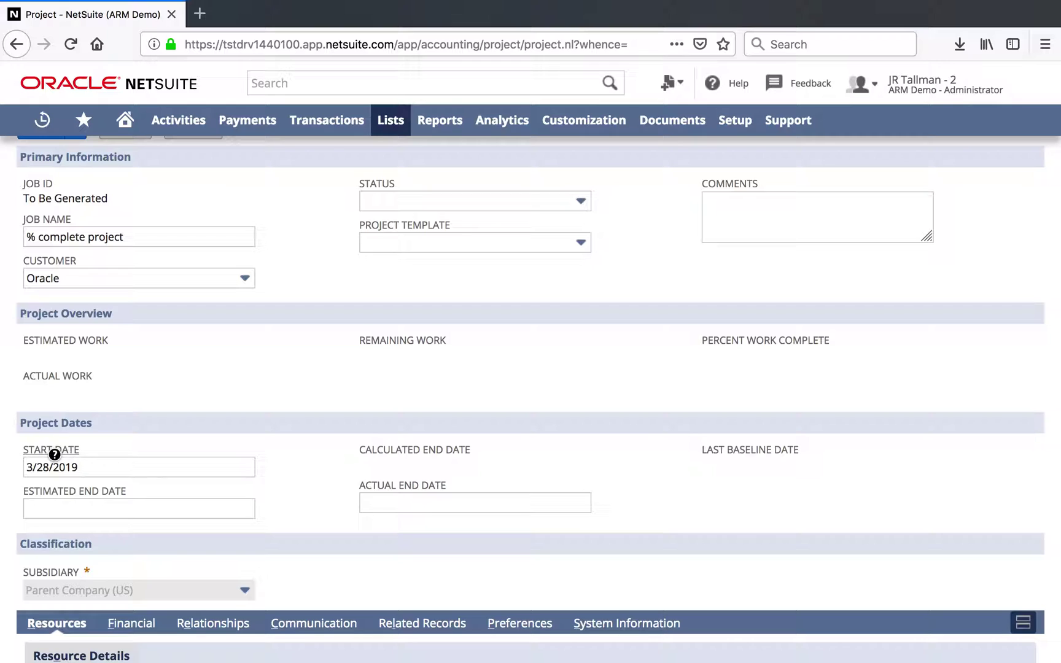
left_click(136, 506)
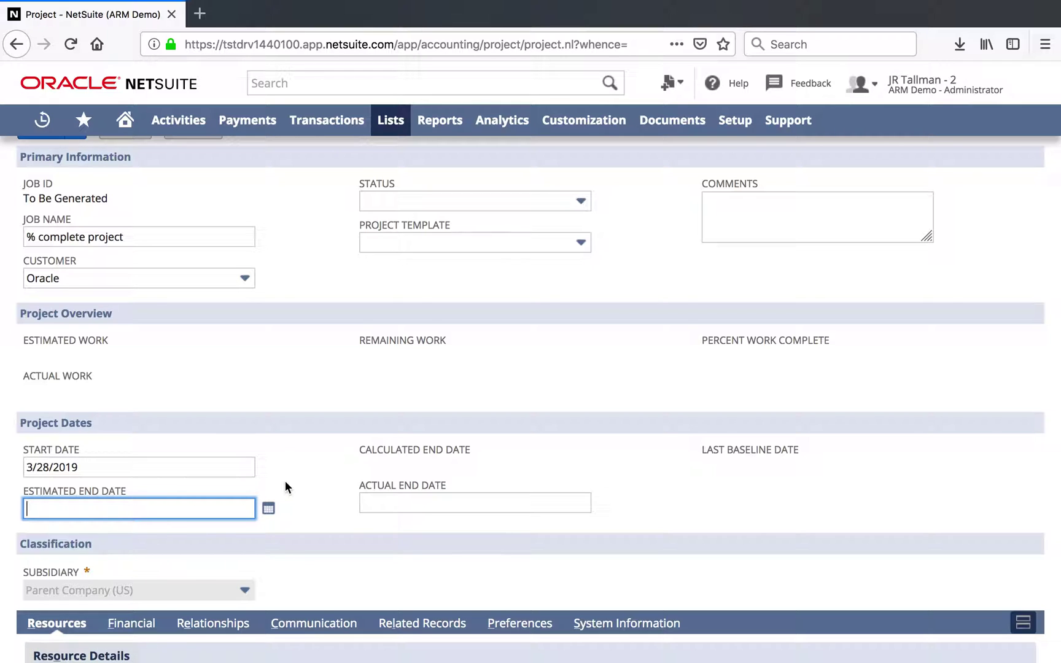
left_click(268, 508)
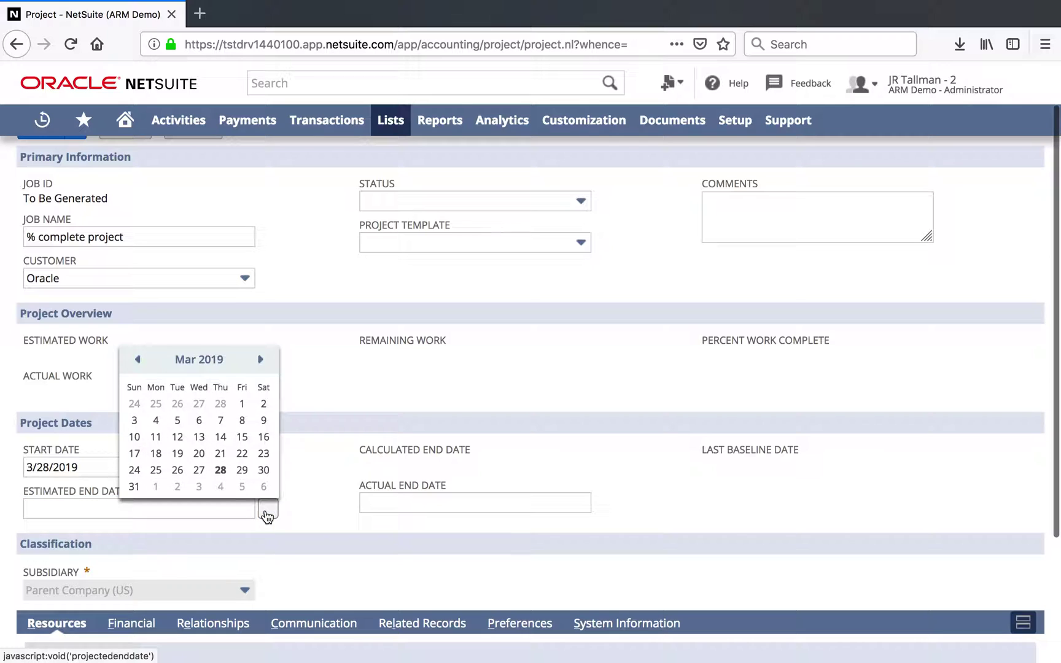
left_click(260, 359)
left_click(261, 361)
left_click(262, 361)
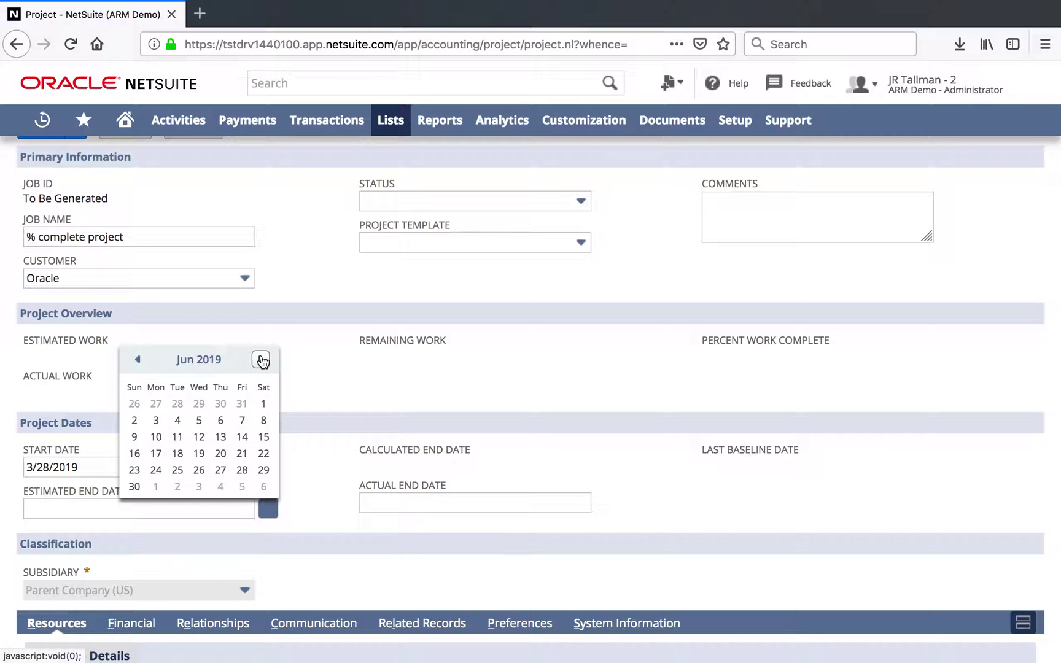
left_click(261, 360)
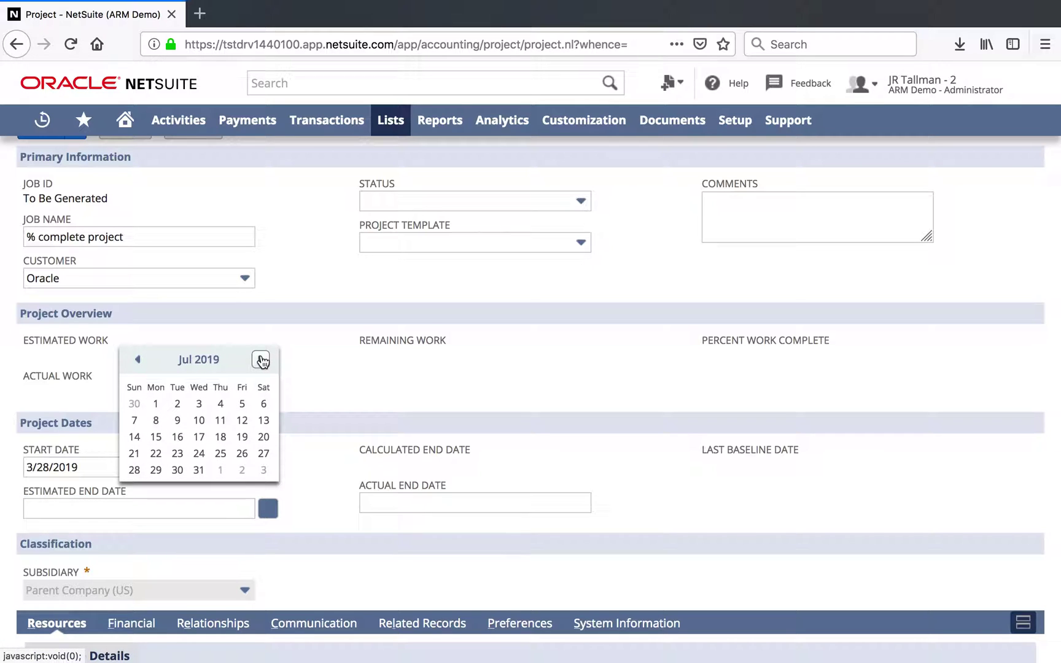
left_click(201, 470)
left_click(301, 422)
- Check the project's financial details, including the percent complete override section, and save the project record
scroll(301, 422, "down", 3)
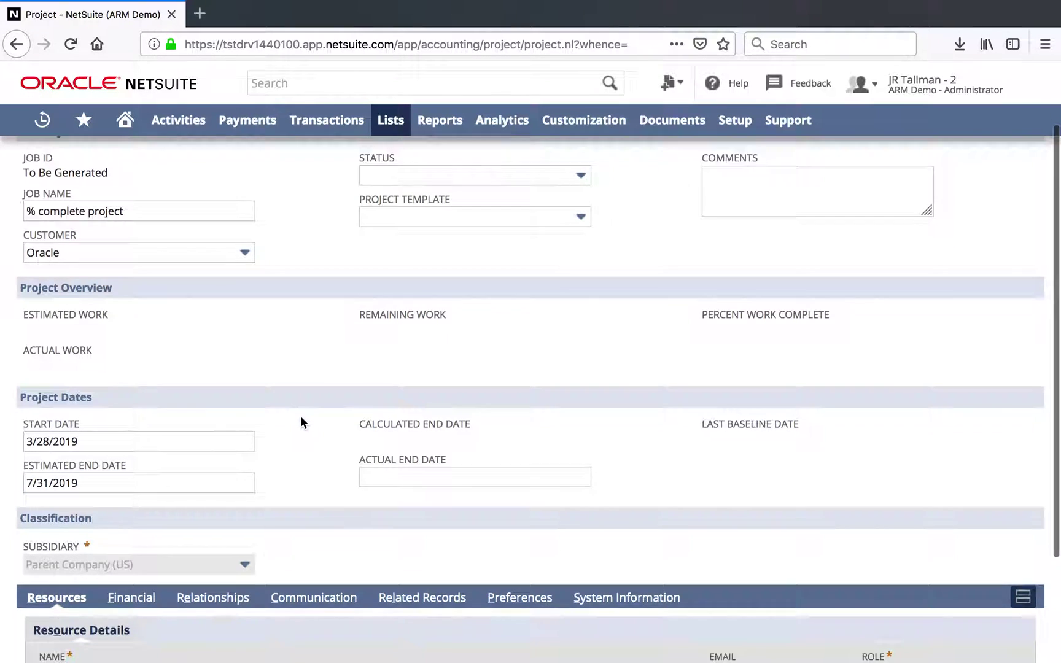
scroll(300, 422, "down", 2)
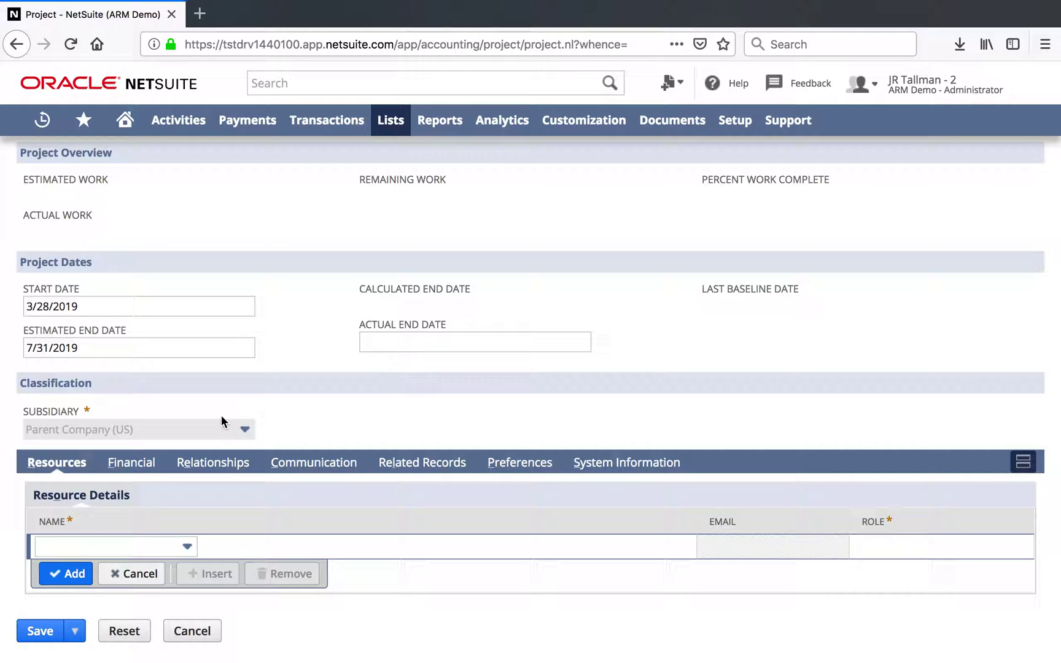
left_click(136, 468)
scroll(172, 442, "down", 6)
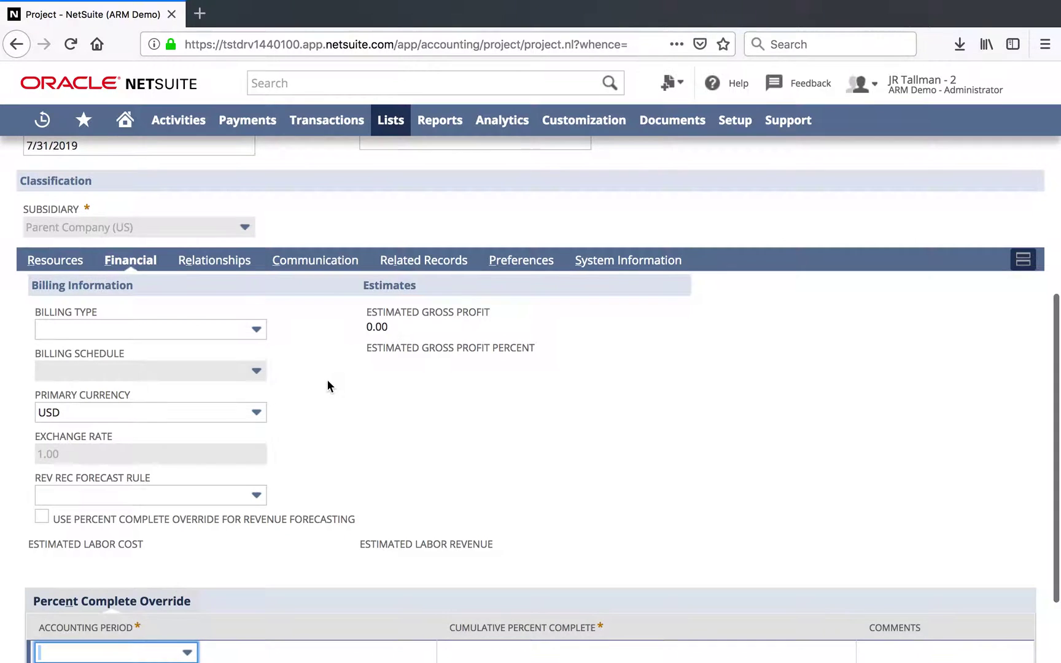
scroll(327, 386, "down", 3)
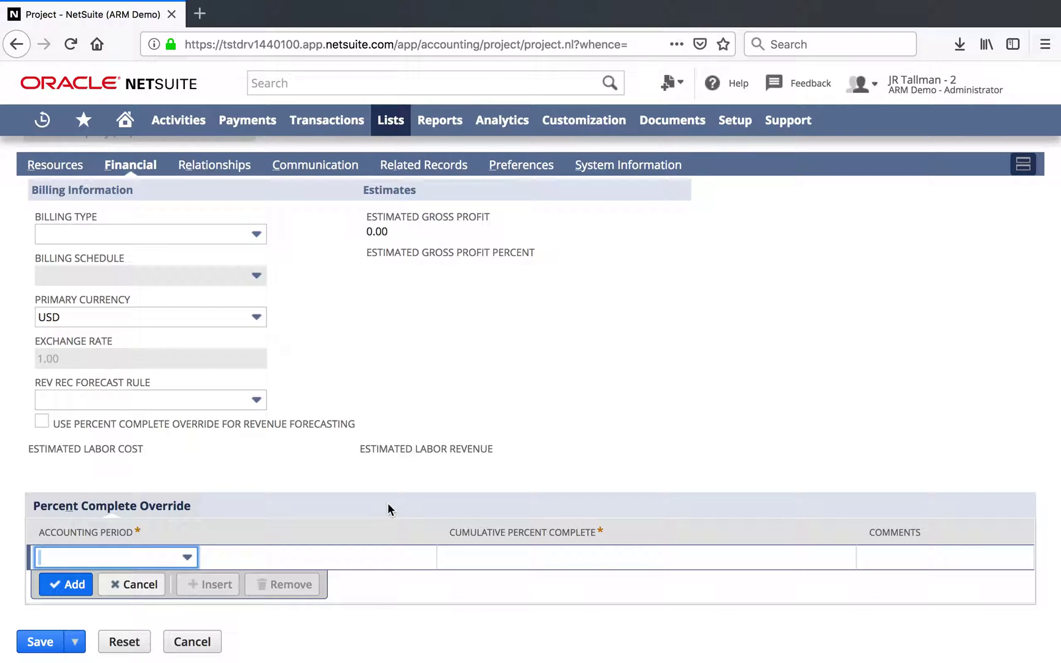
left_click(38, 642)
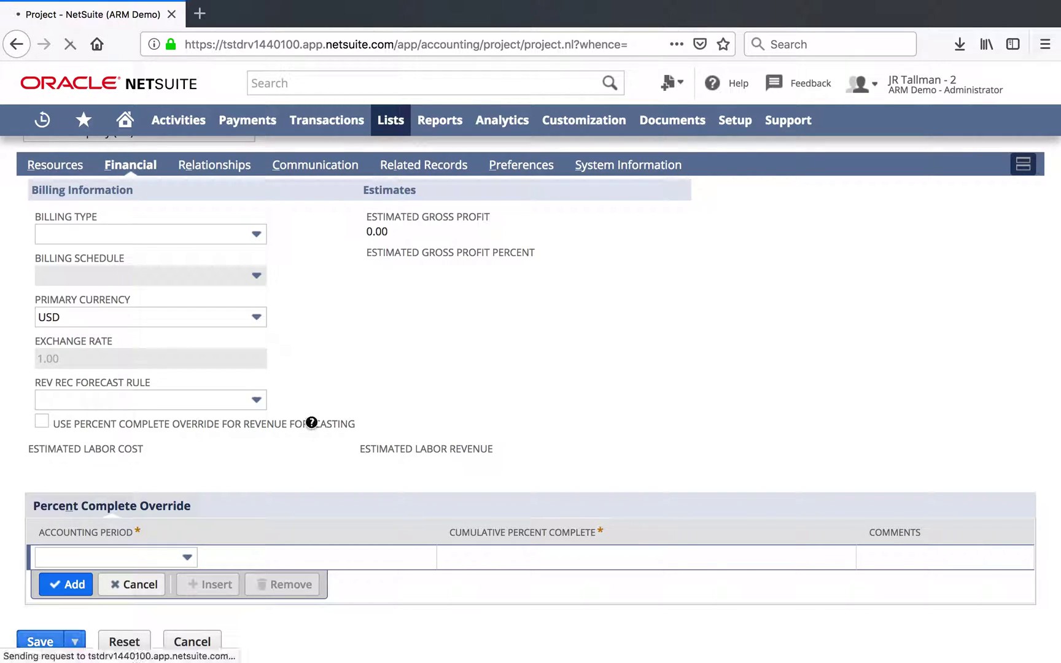
scroll(312, 421, "up", 10)
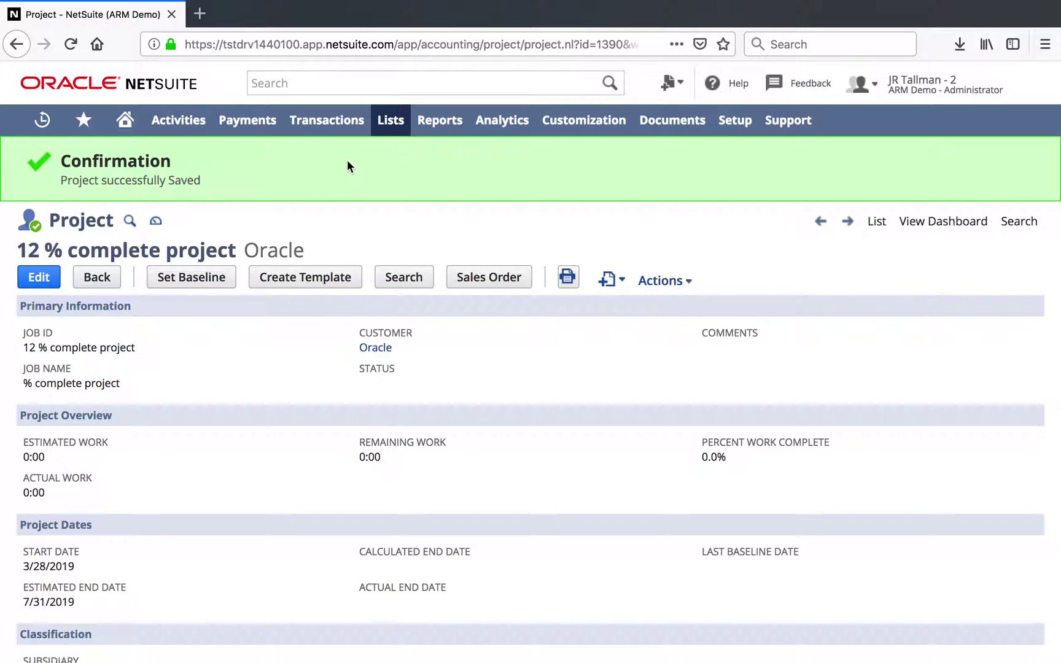
- Start a new sales order for customer Oracle and set its status to Pending Fulfillment
mouse_move(330, 130)
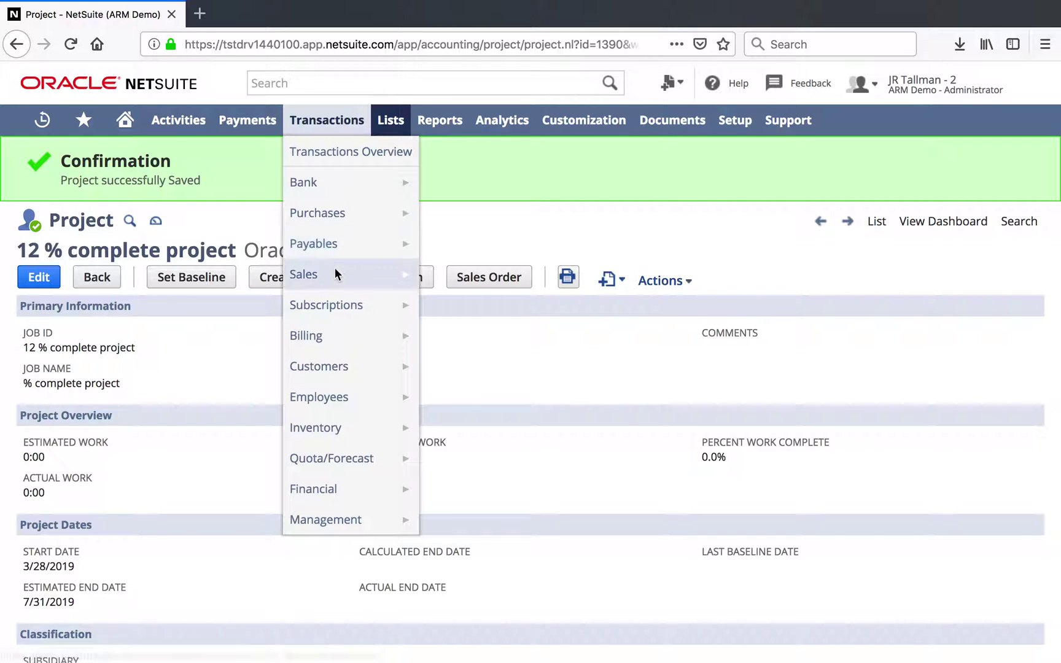
mouse_move(335, 268)
left_click(518, 346)
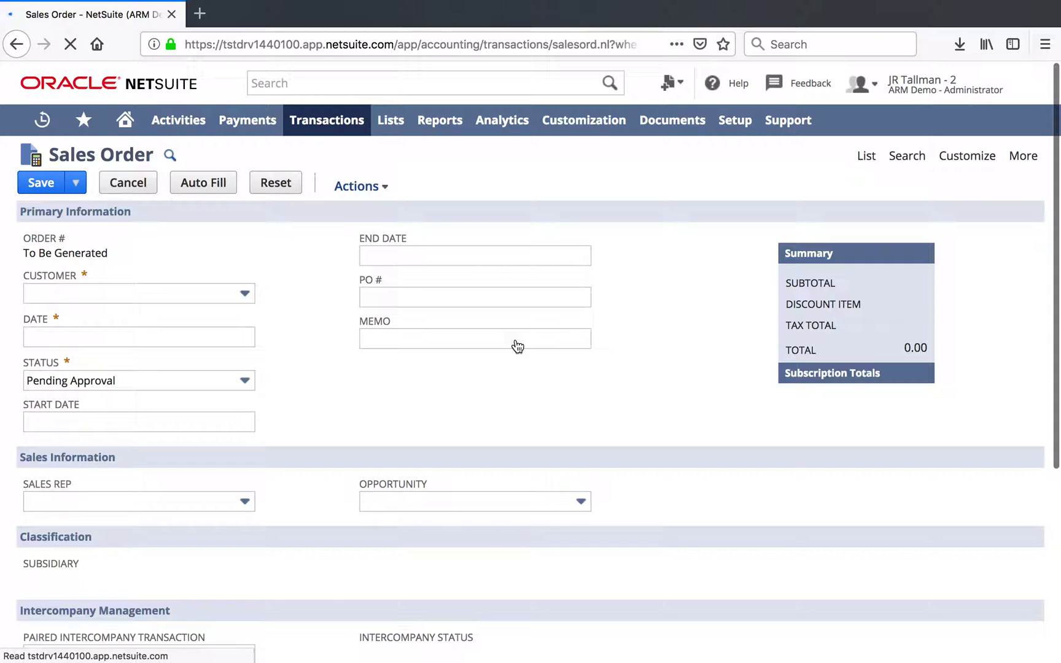
left_click(214, 294)
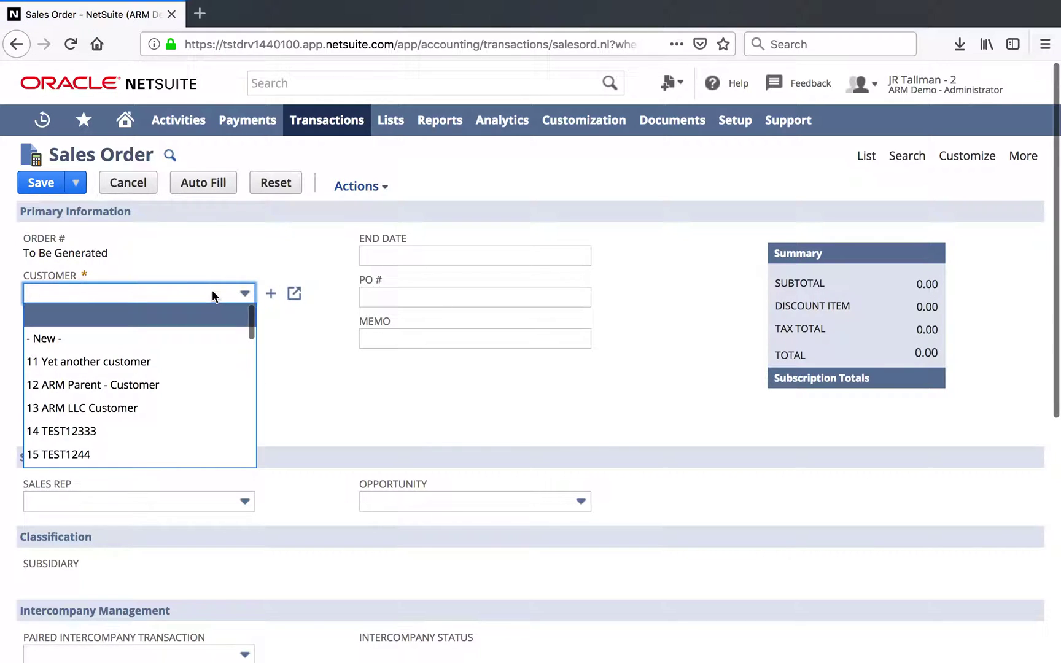
type("Oracle")
left_click(106, 456)
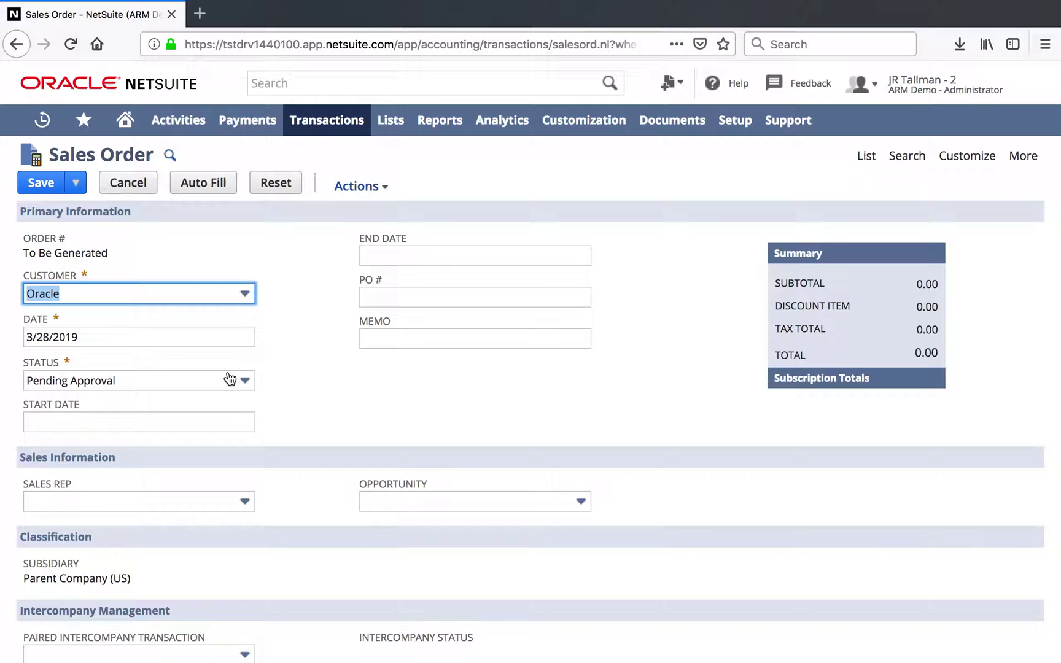
left_click(142, 382)
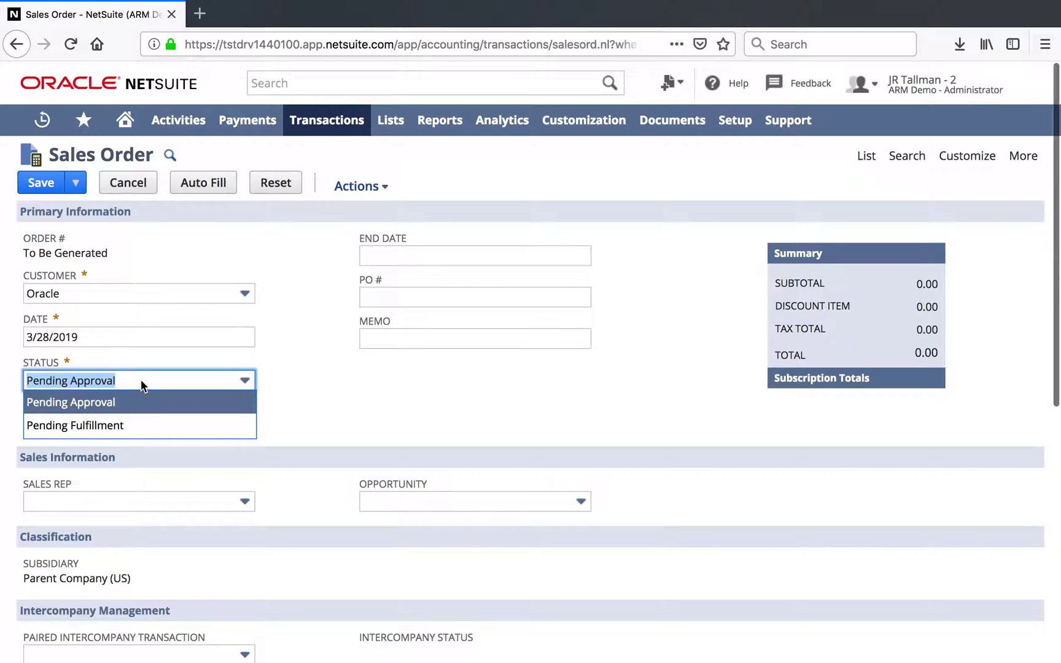
left_click(122, 426)
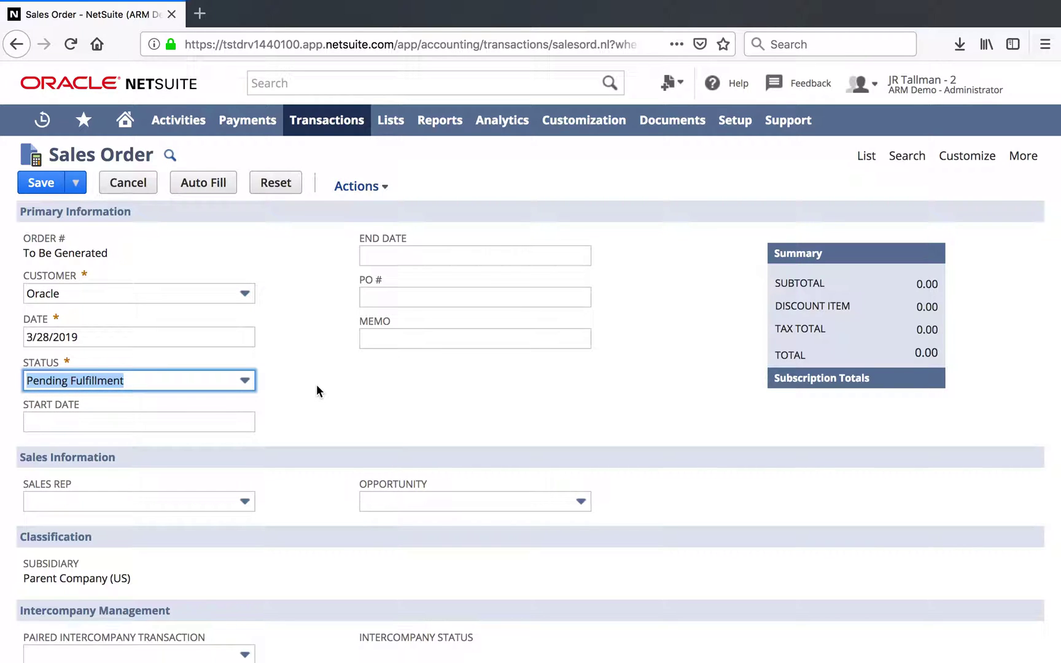
- Choose "12 % complete project" as the job on the sales order's first item line
scroll(315, 385, "down", 3)
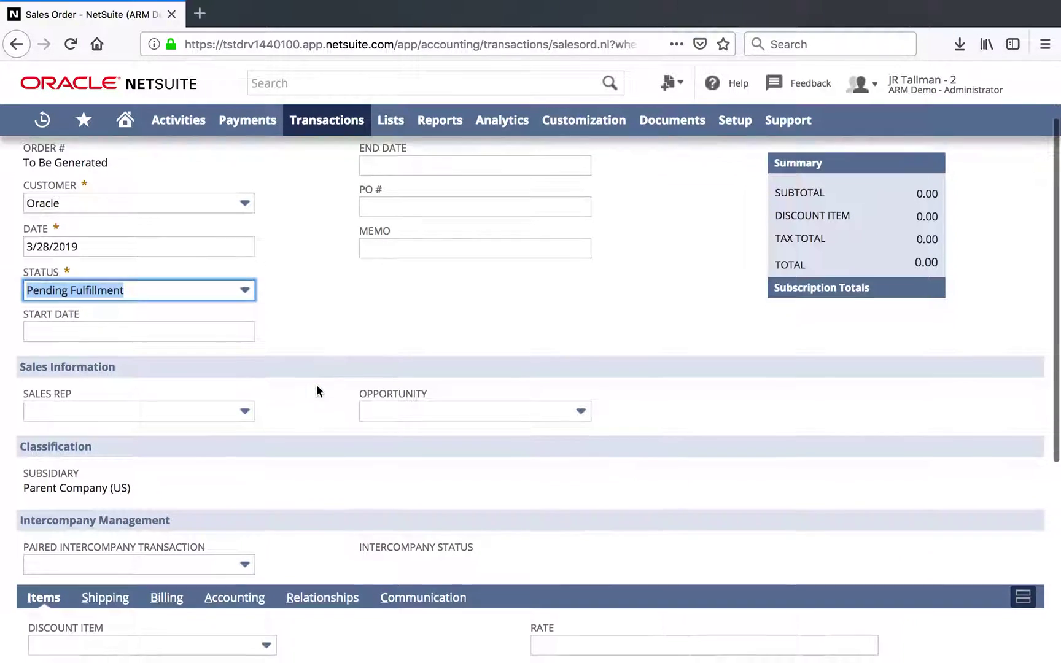
scroll(317, 386, "down", 5)
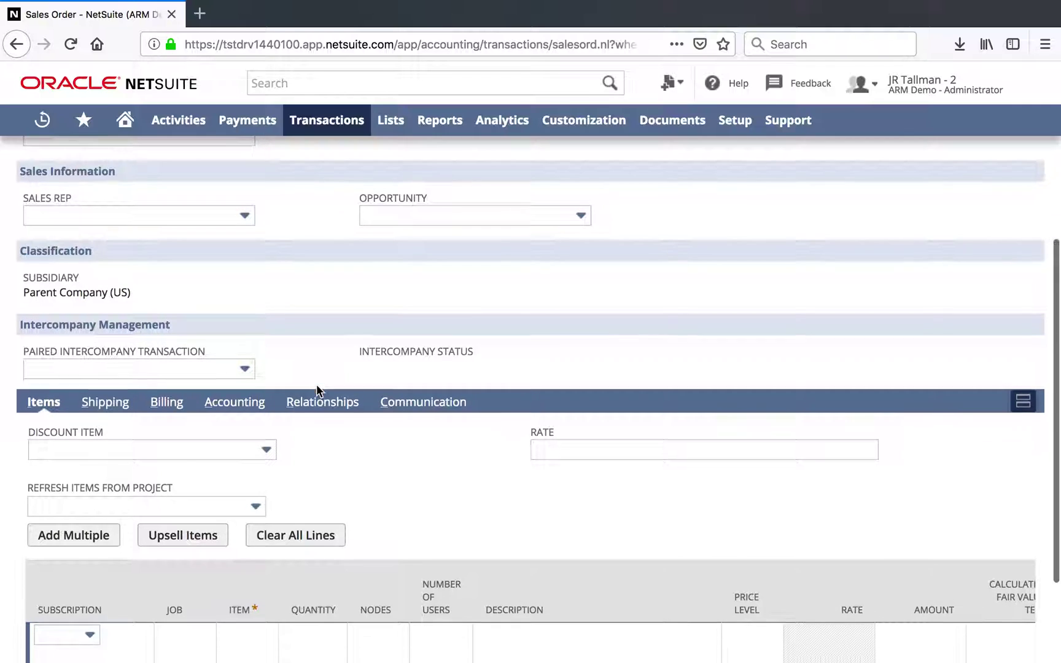
scroll(315, 384, "down", 3)
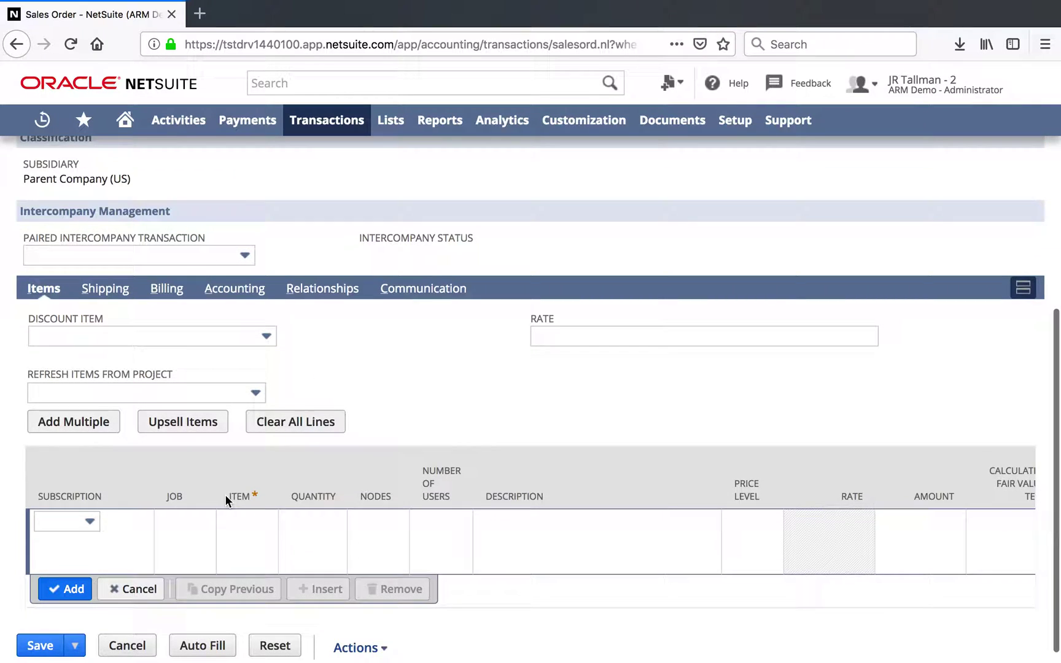
left_click(168, 522)
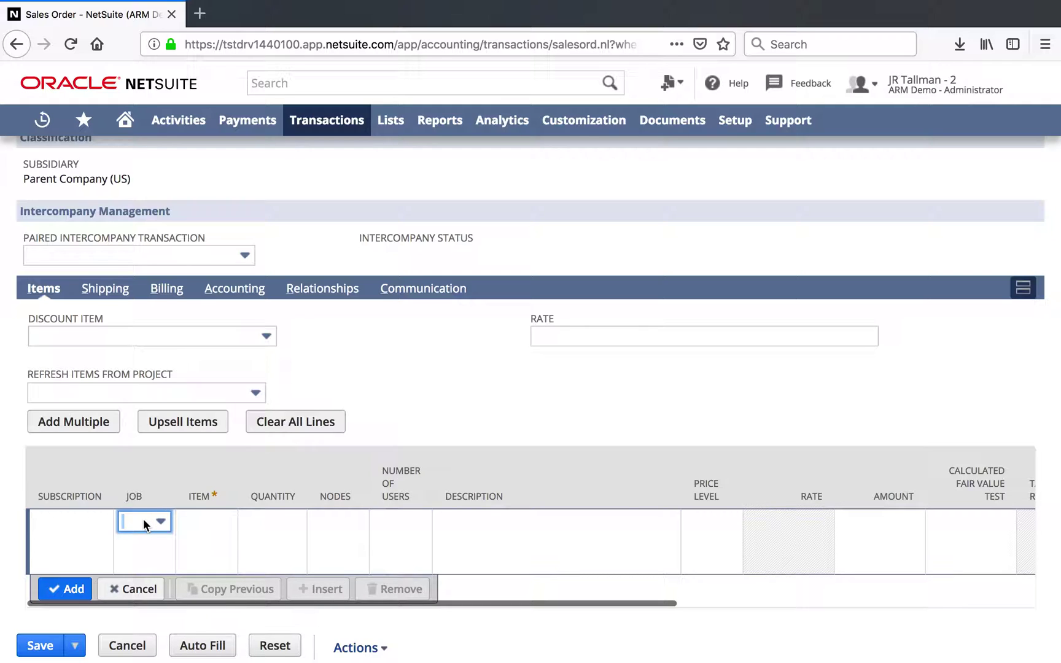
left_click(143, 520)
left_click(144, 520)
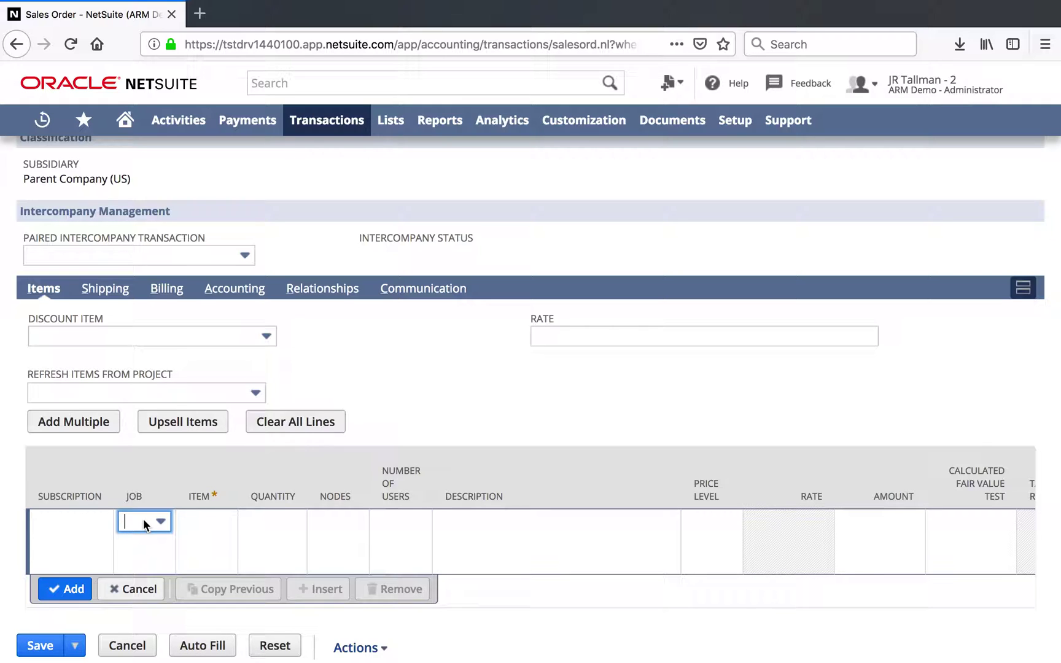
left_click(143, 520)
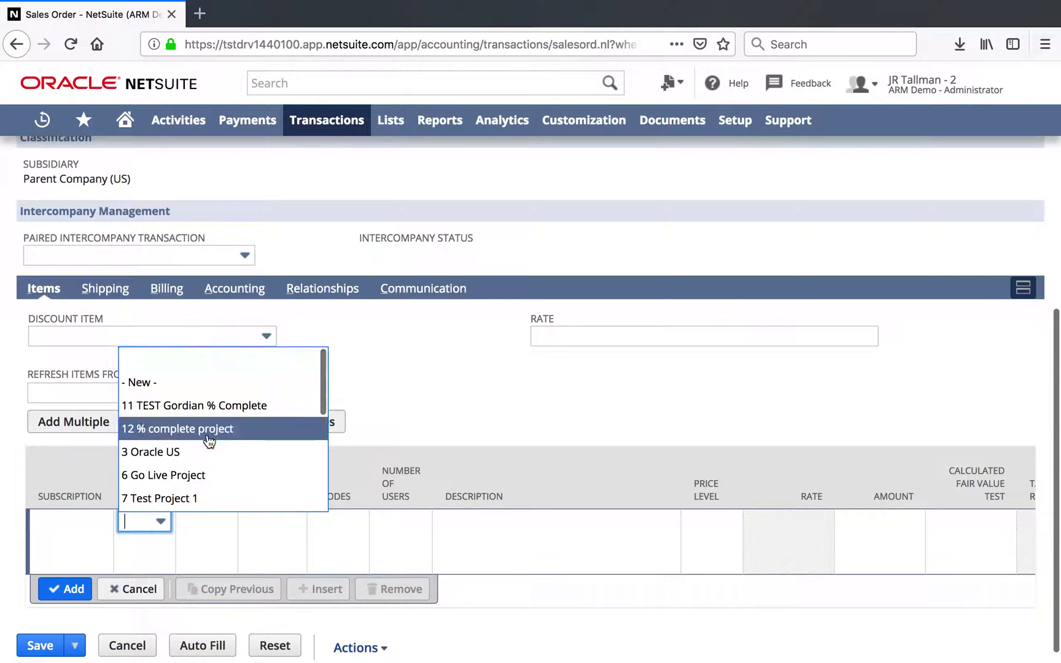
scroll(209, 440, "down", 1)
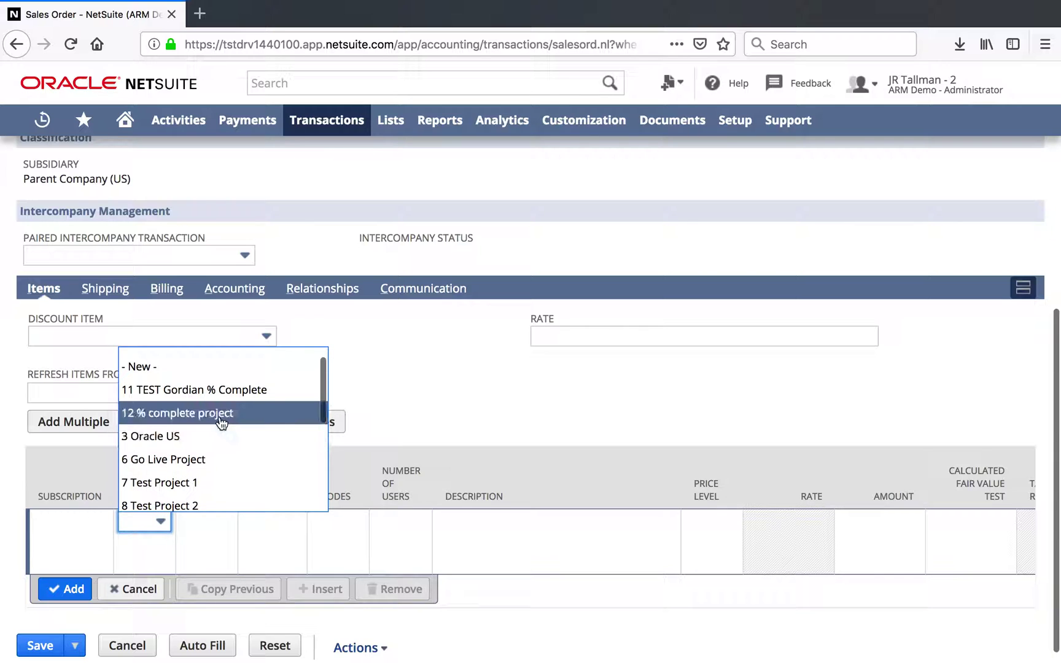
left_click(201, 421)
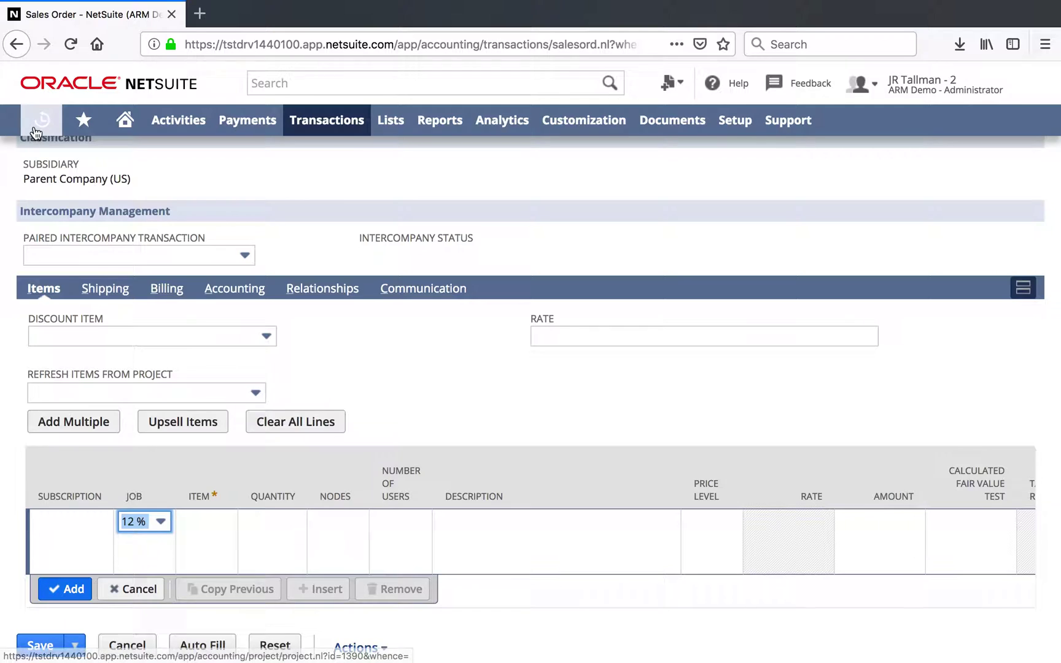
mouse_move(36, 132)
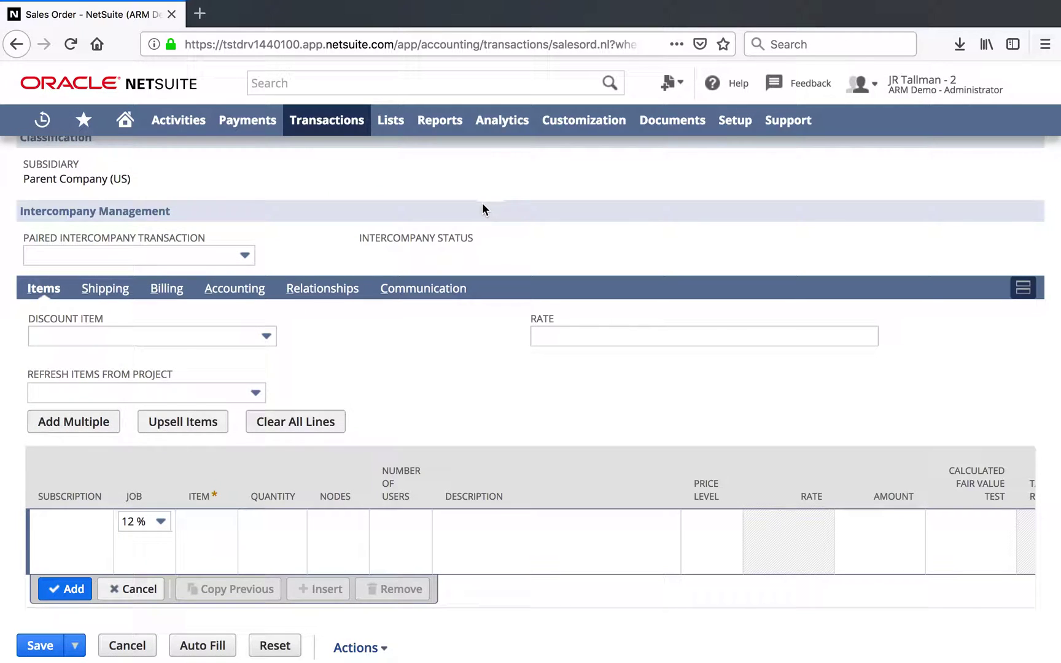
- Select the "% Complete" service item for the sales order line
left_click(213, 533)
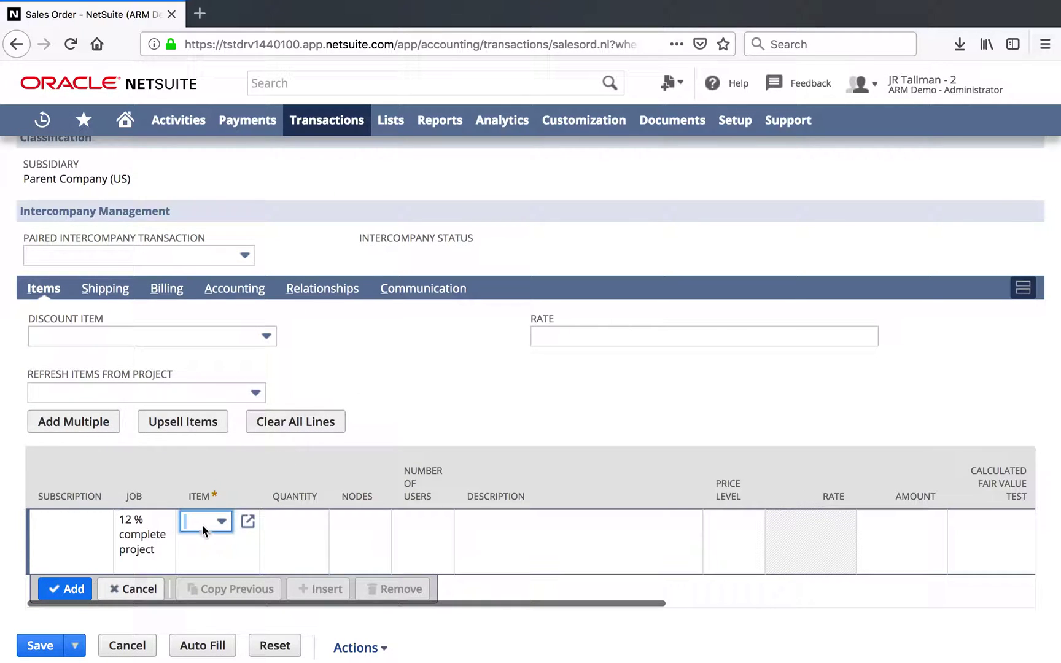
left_click(201, 523)
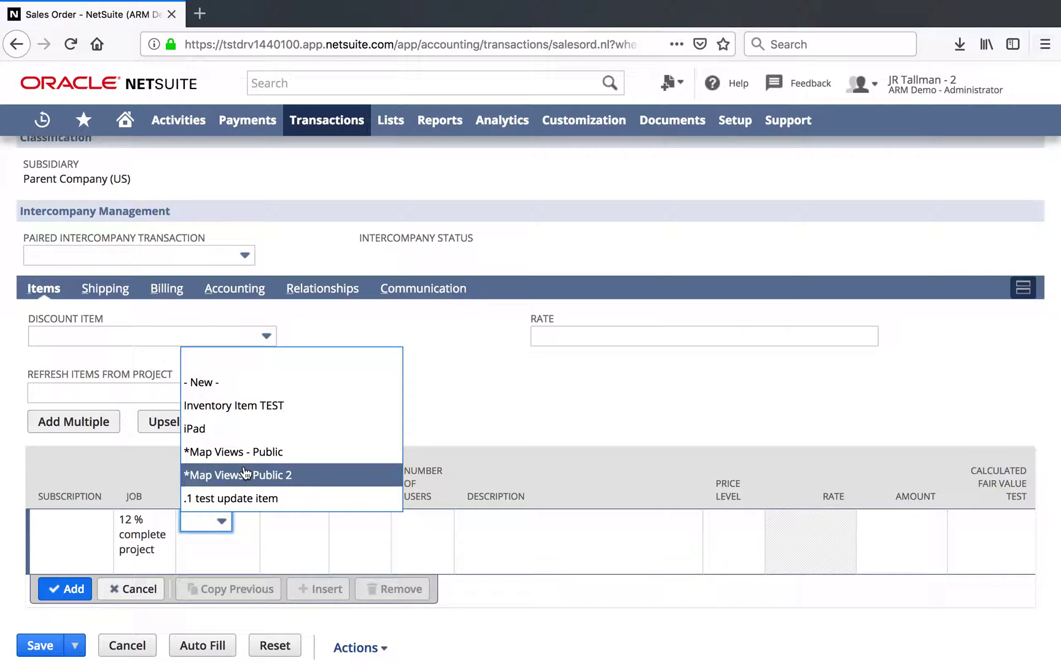
scroll(245, 473, "down", 10)
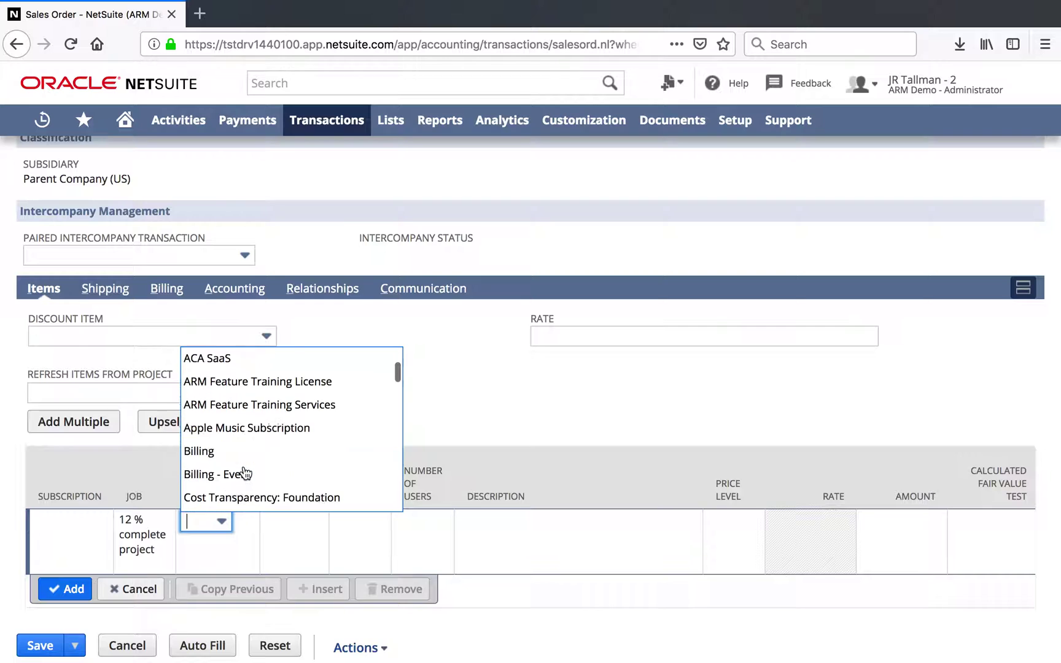
scroll(246, 472, "down", 8)
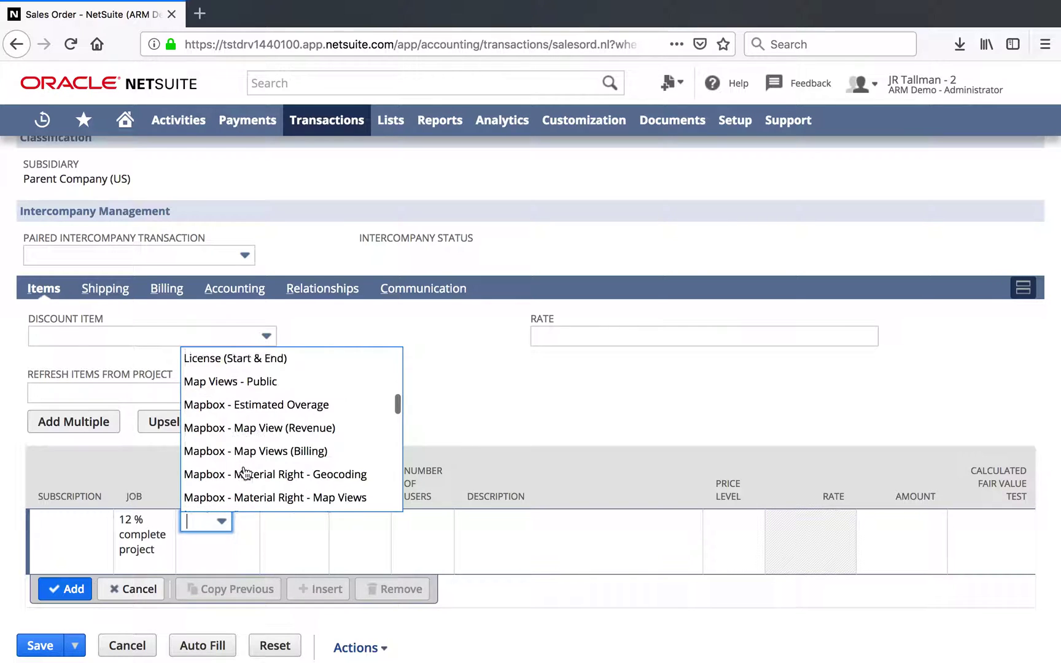
scroll(246, 472, "down", 15)
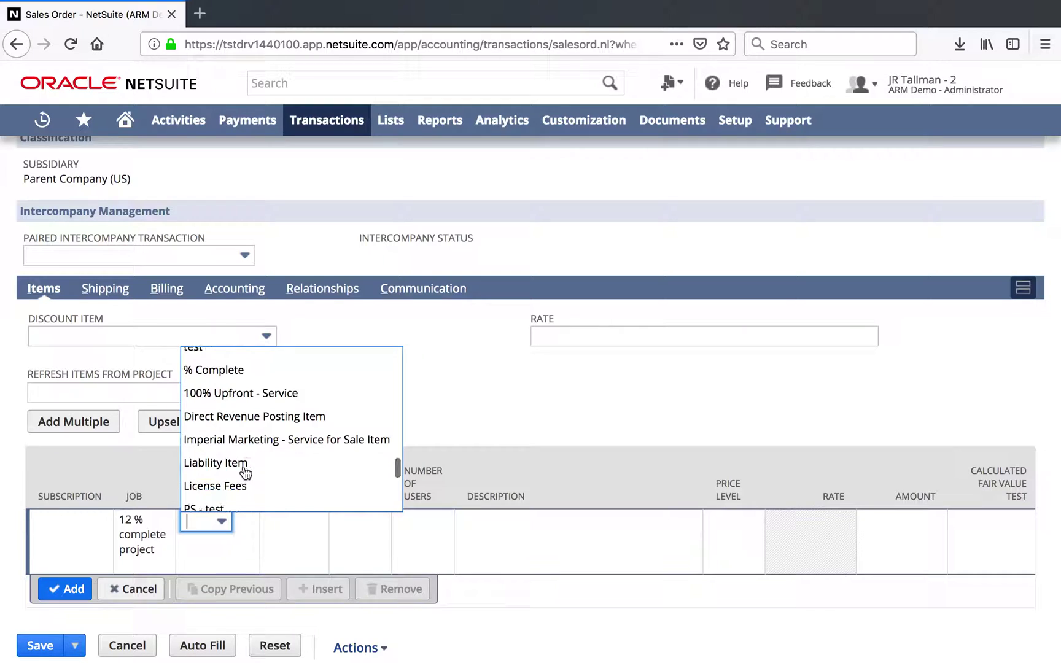
left_click(260, 369)
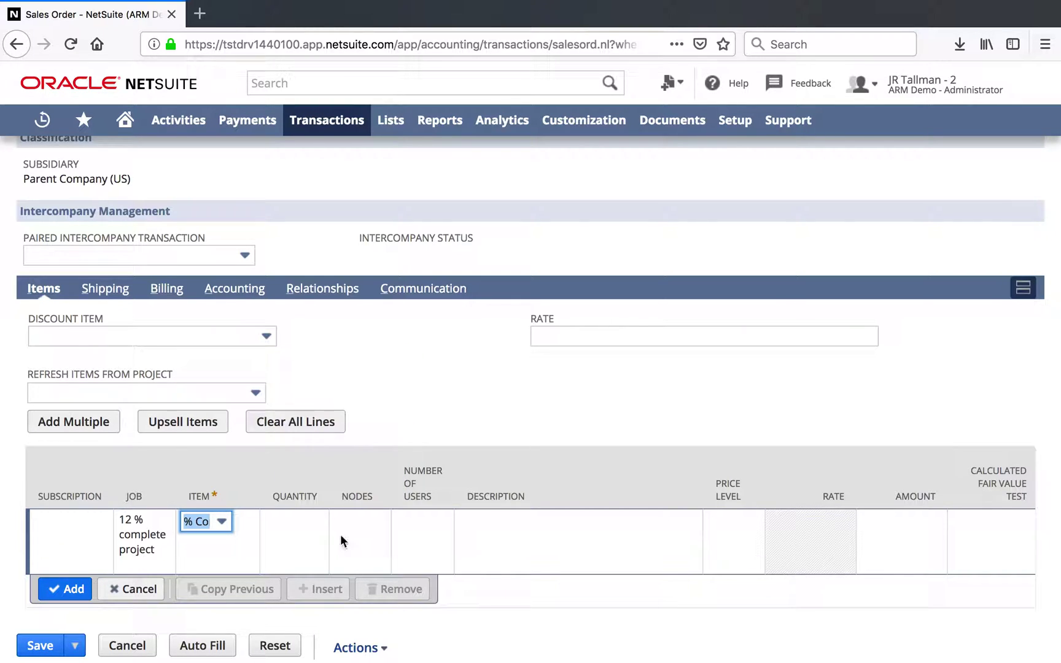
- Enter 1200 as both the rate and the amount of the "% Complete" line and add the line to the sales order
left_click(878, 526)
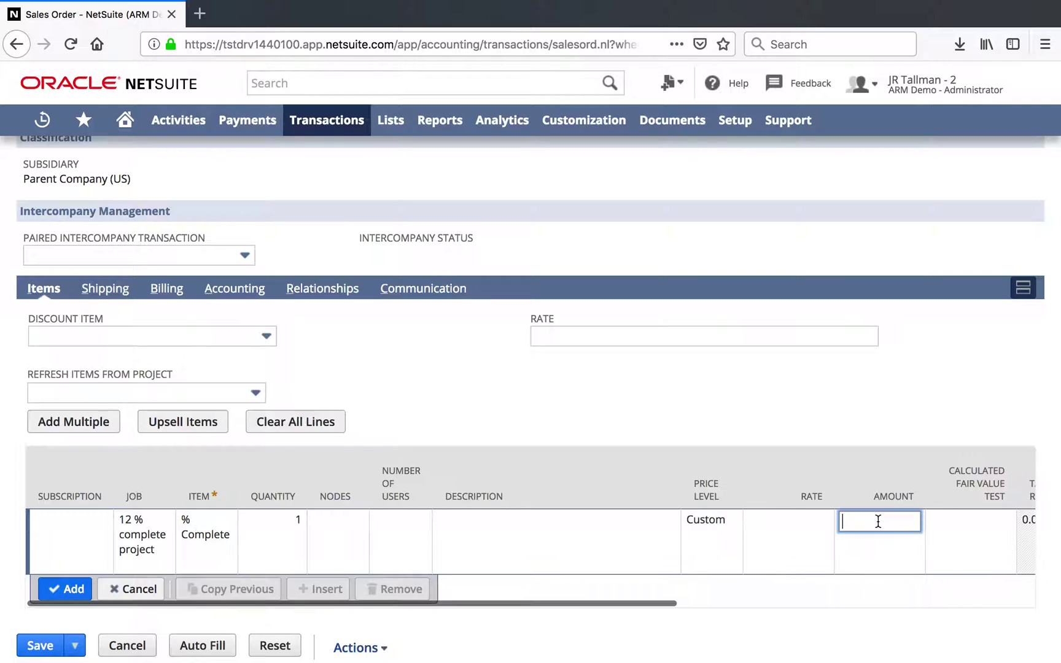
type("1")
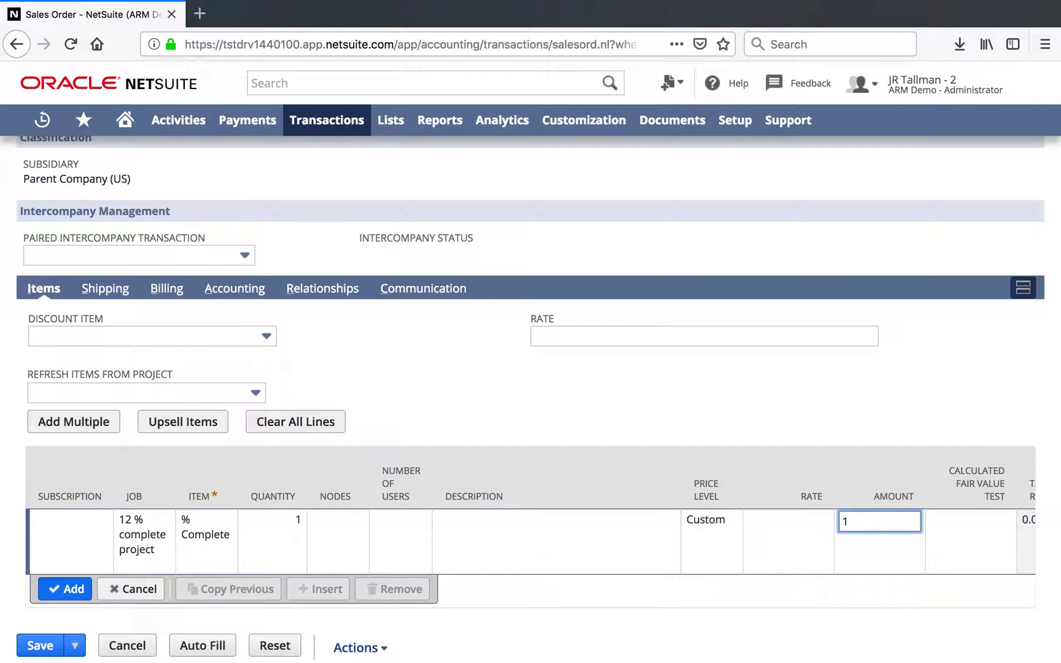
left_click(793, 528)
type("1200")
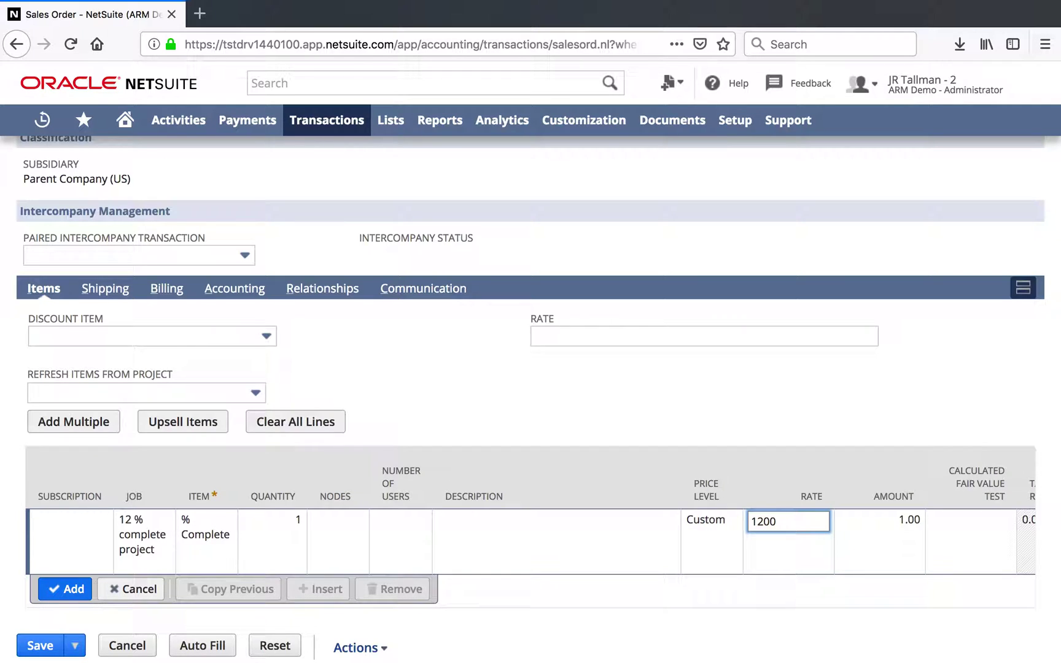
key("Tab")
type("1200")
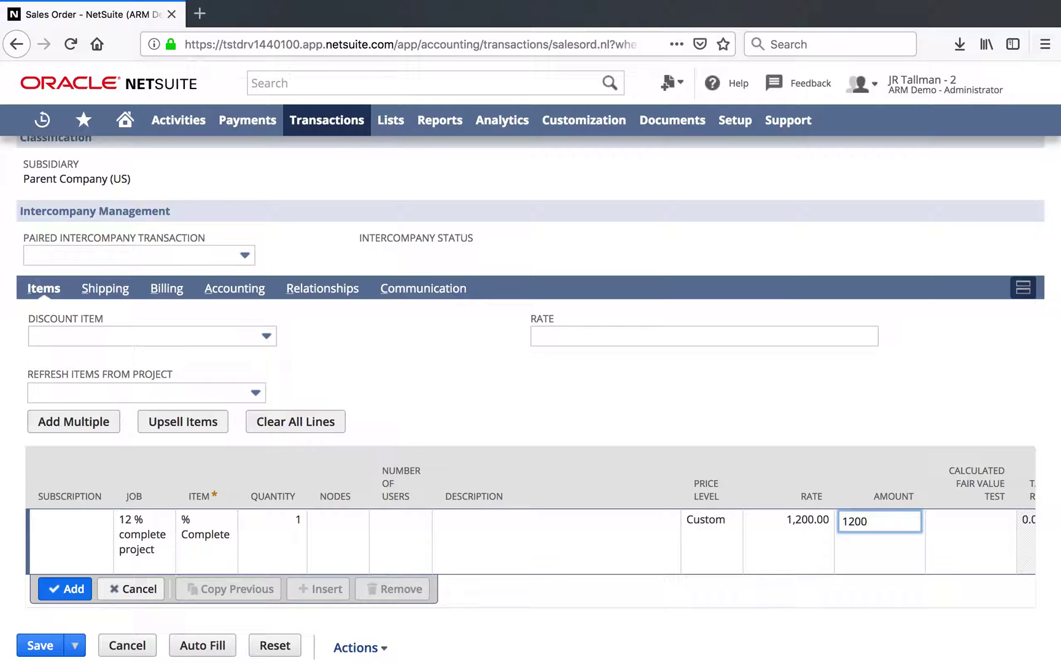
scroll(758, 534, "right", 6)
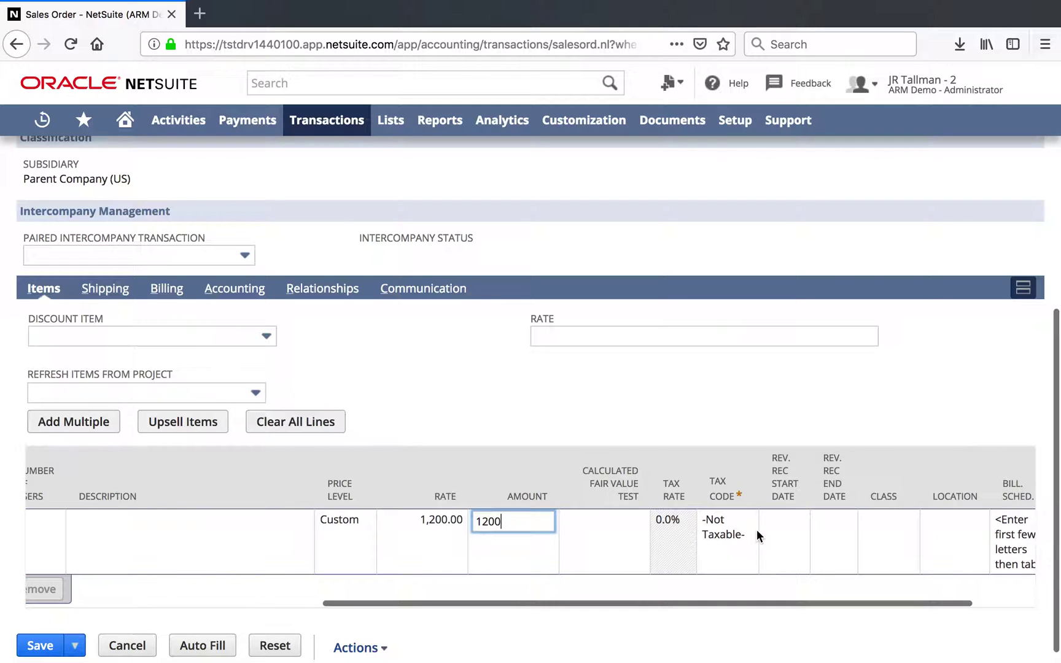
scroll(466, 533, "left", 6)
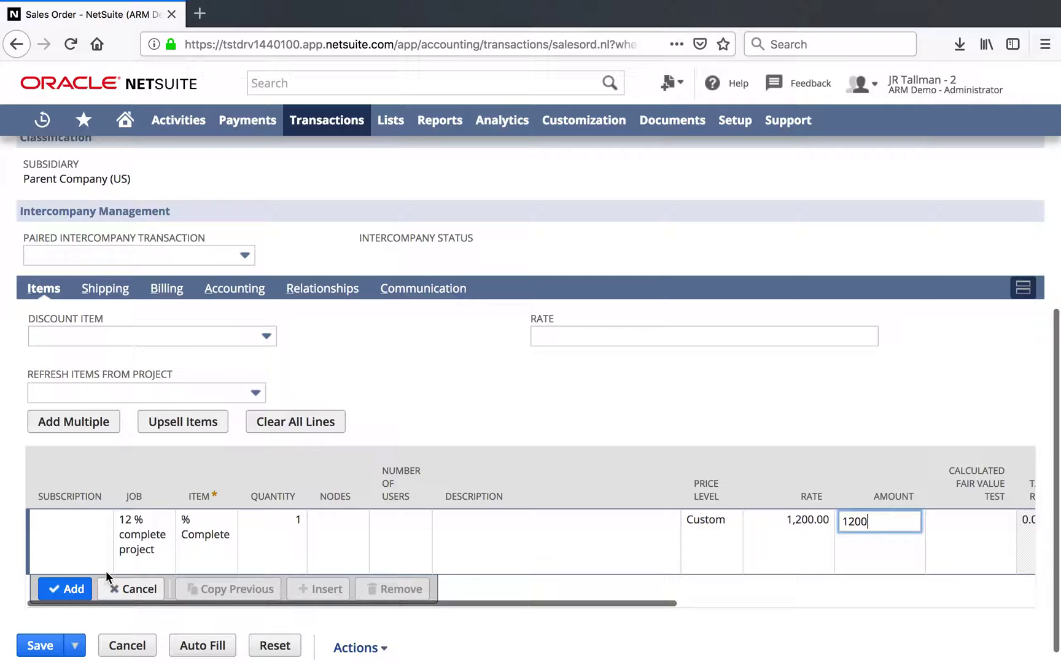
left_click(69, 591)
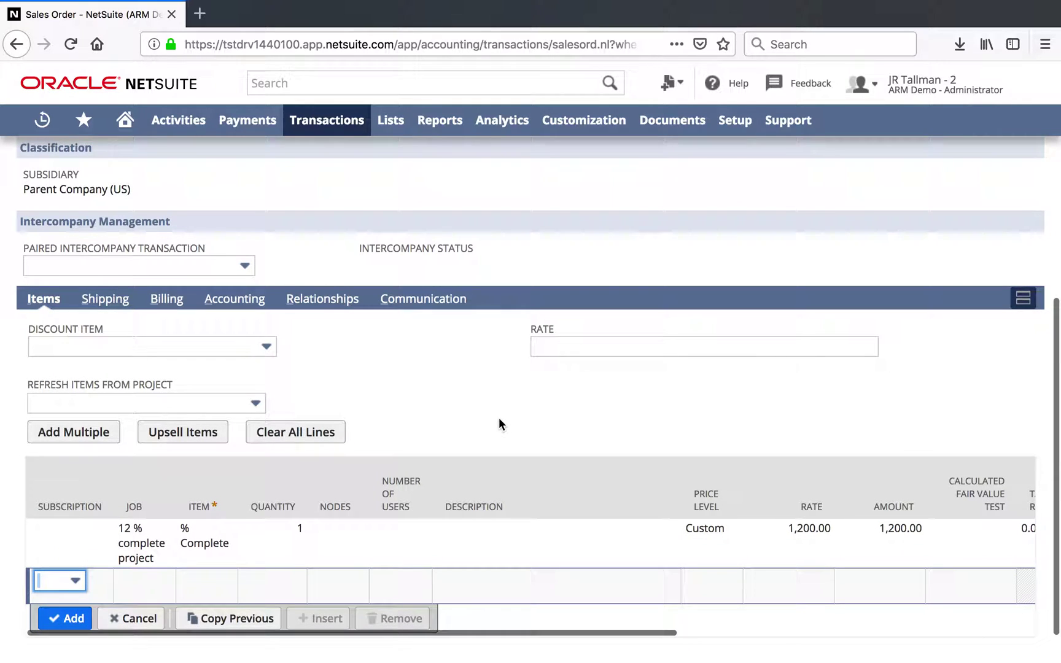
- Save the sales order and look over the saved record
scroll(367, 385, "down", 1)
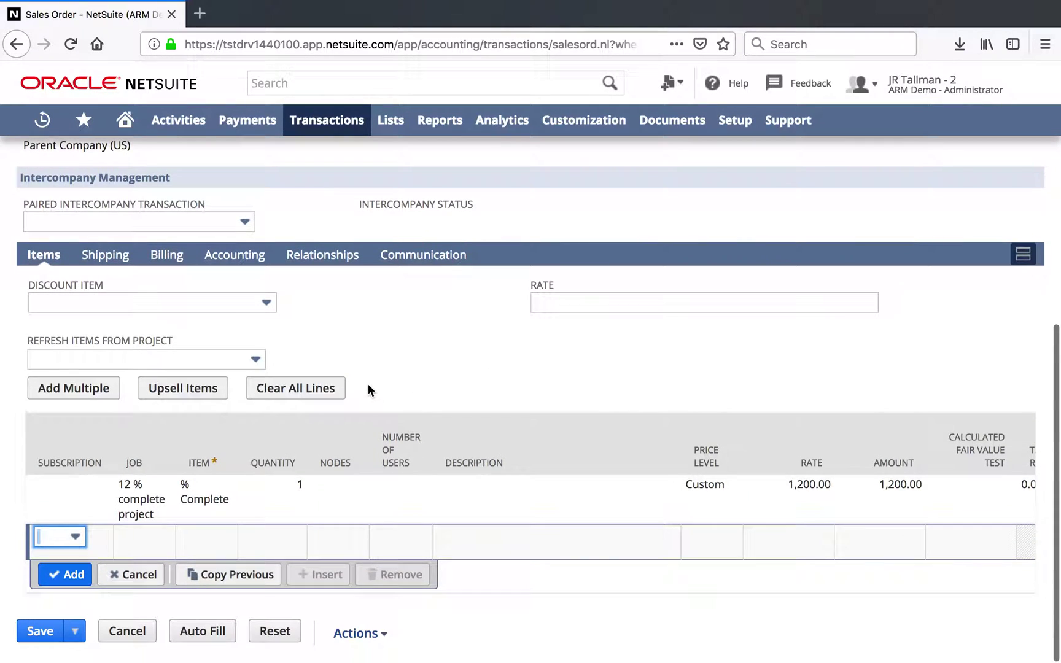
left_click(41, 632)
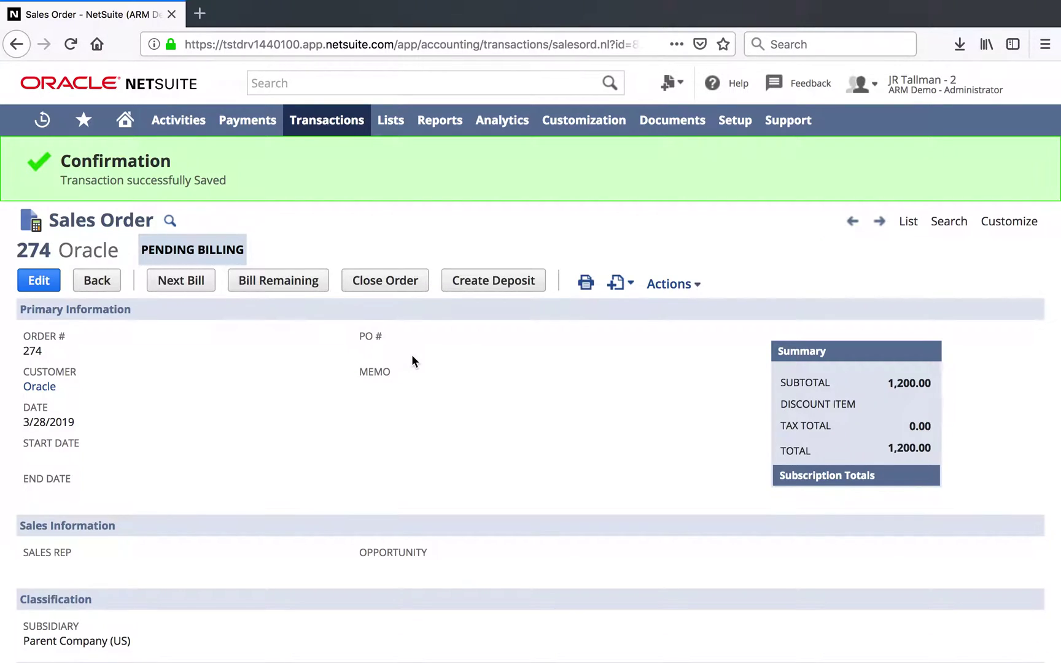
scroll(412, 360, "down", 3)
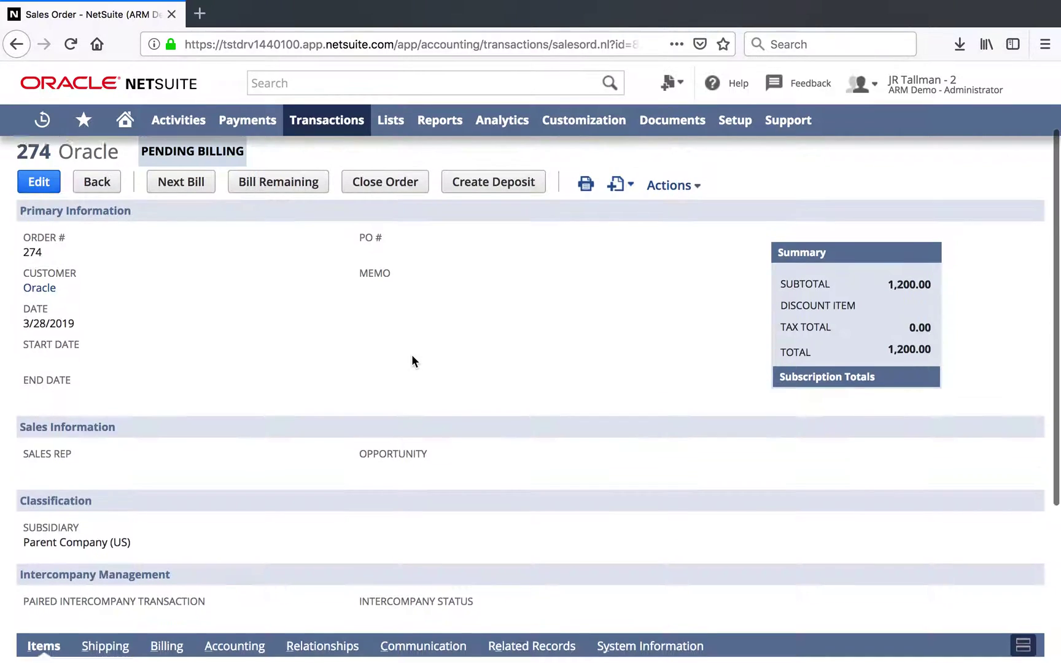
scroll(412, 360, "up", 3)
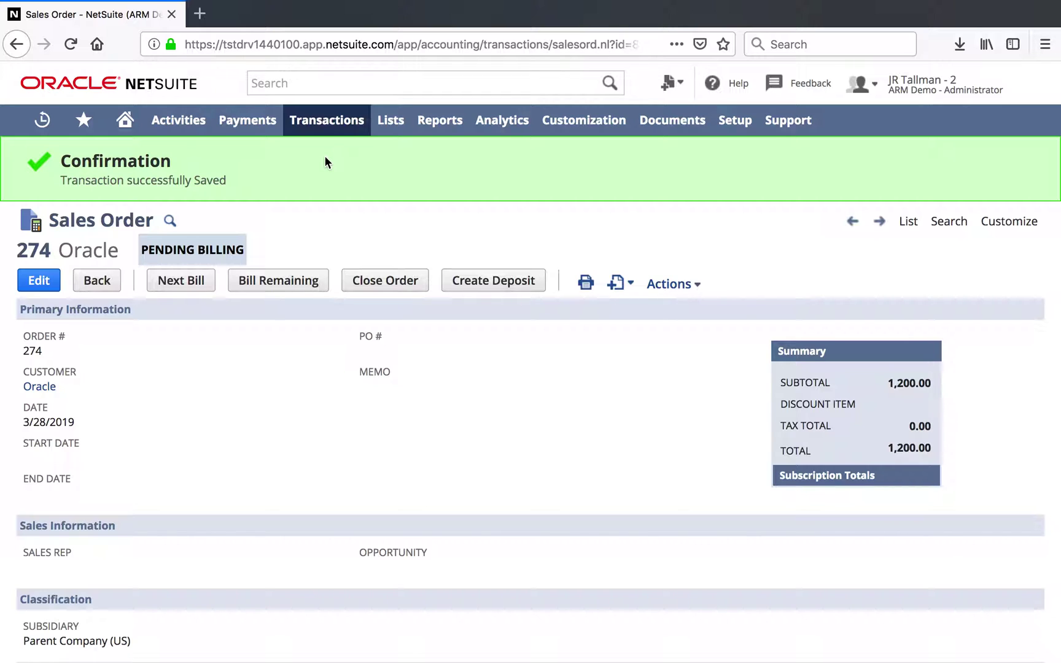
- Run the revenue arrangements update for sources dated from 3/28/2019 to 3/28/2019
mouse_move(322, 133)
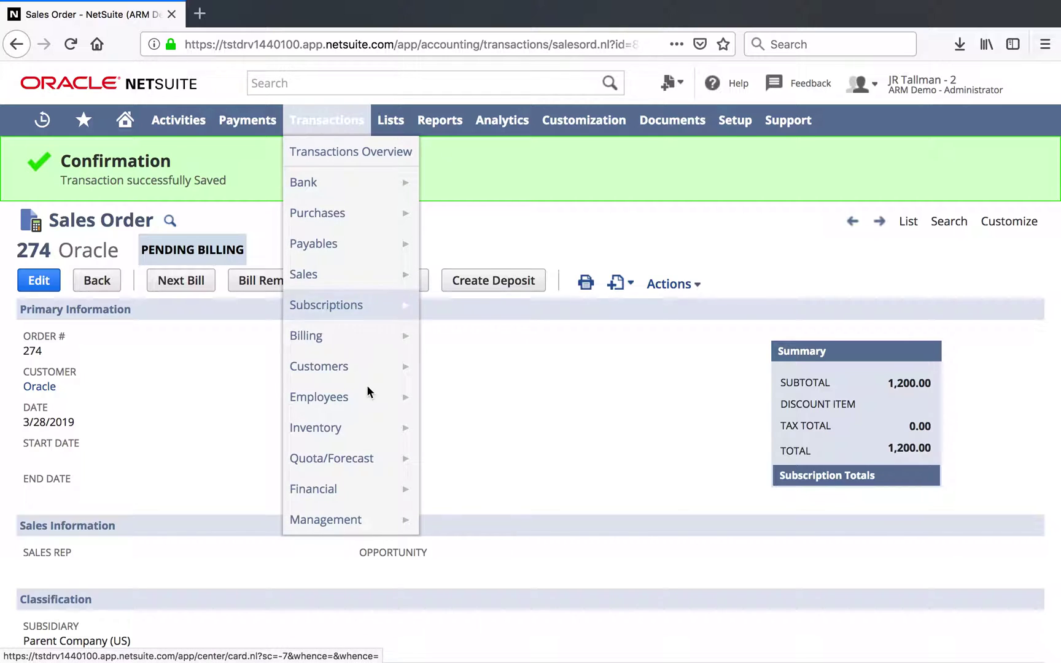
mouse_move(355, 488)
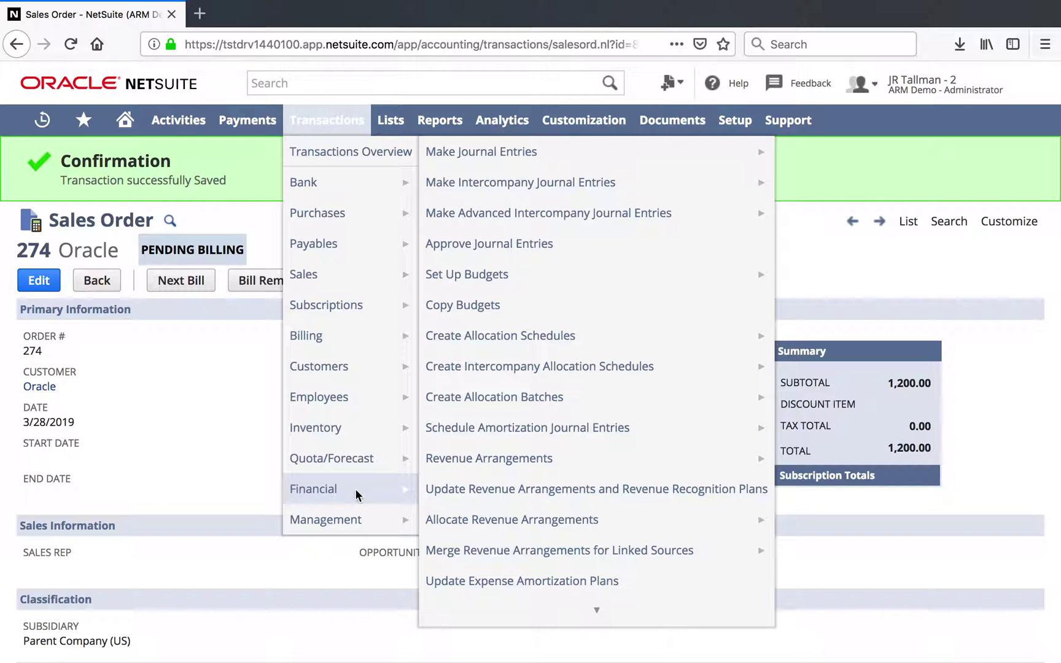
left_click(468, 490)
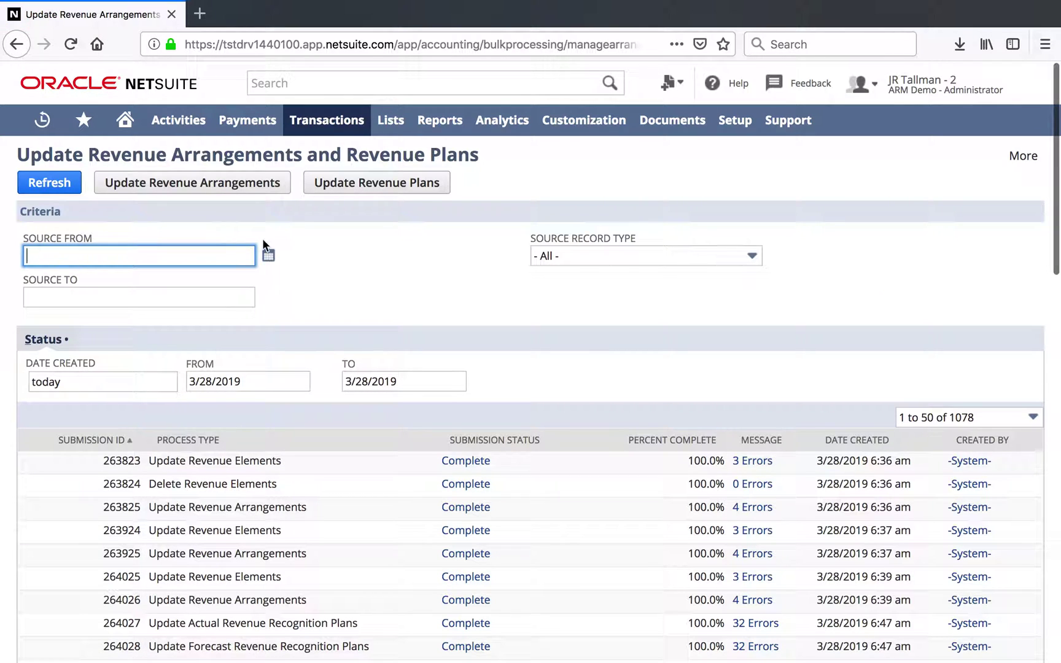
left_click(268, 255)
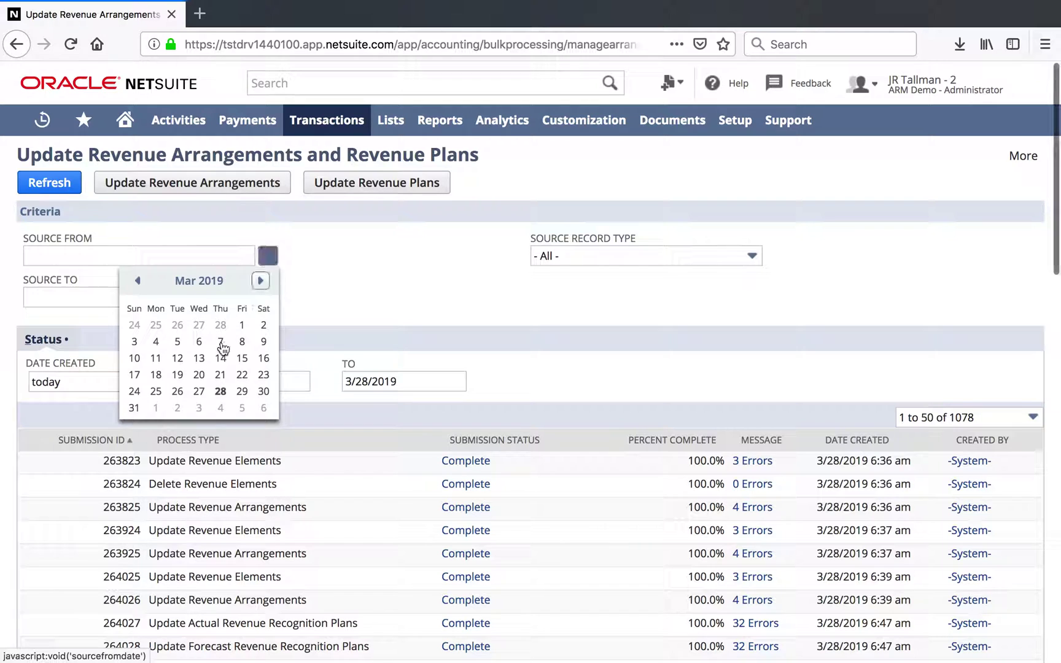
left_click(220, 391)
left_click(268, 298)
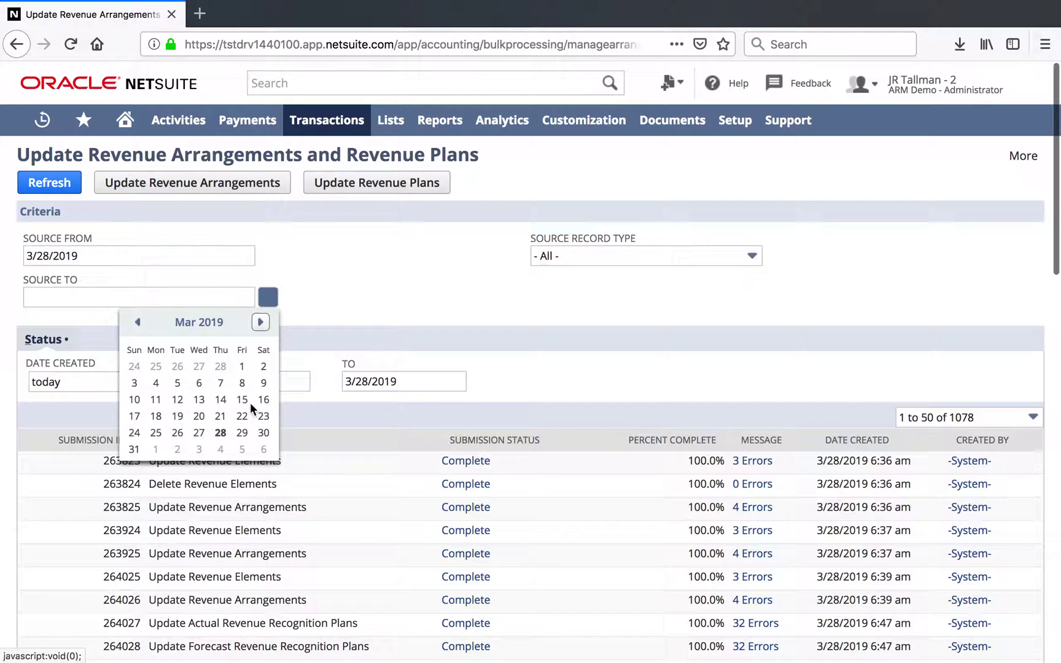
left_click(220, 433)
left_click(190, 184)
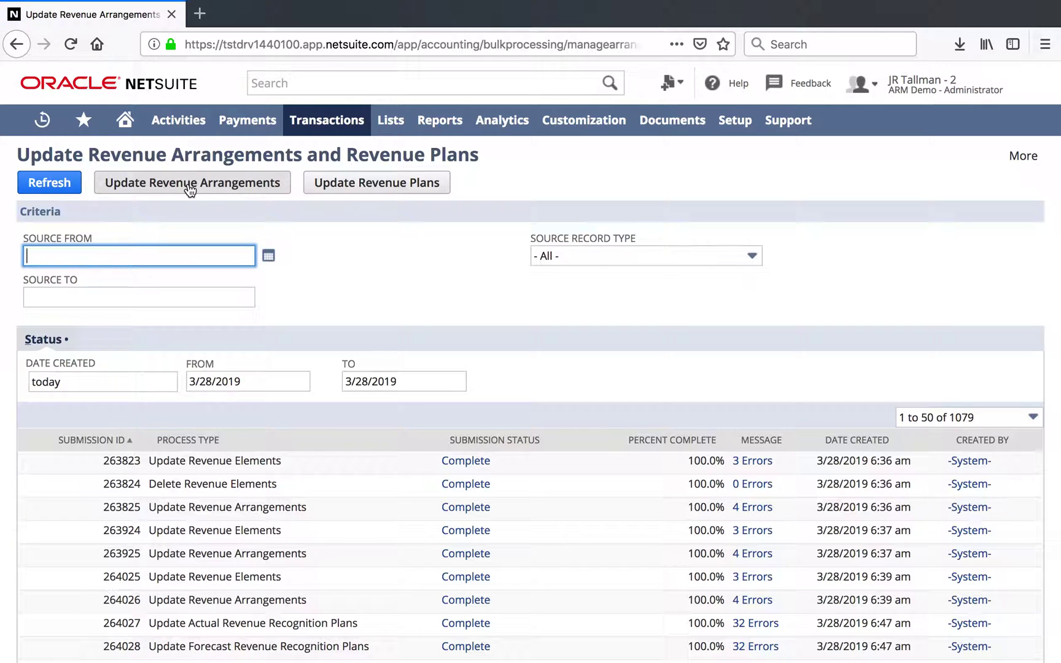
- Refresh the process status list sorted by newest creation date and open the results of the latest Update Revenue Arrangements submission
left_click(54, 184)
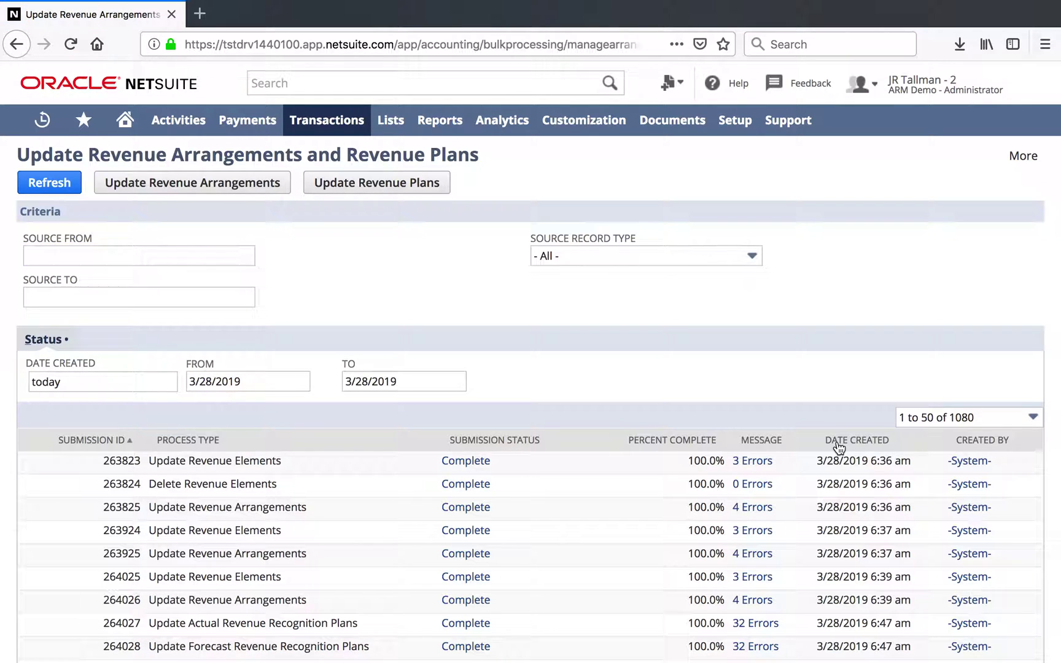
left_click(848, 442)
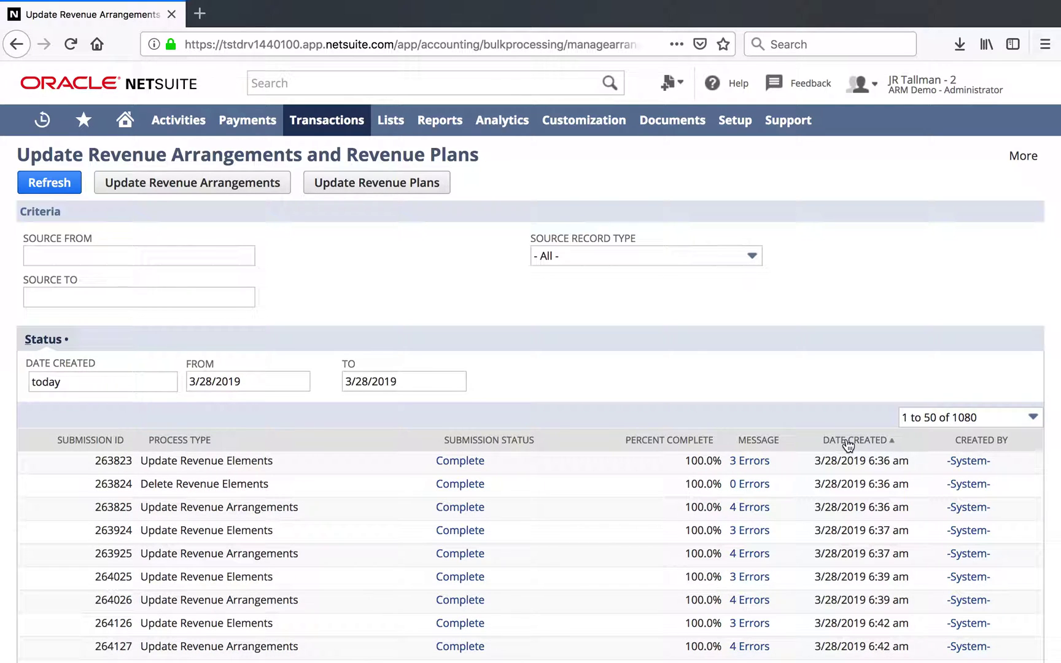
left_click(848, 442)
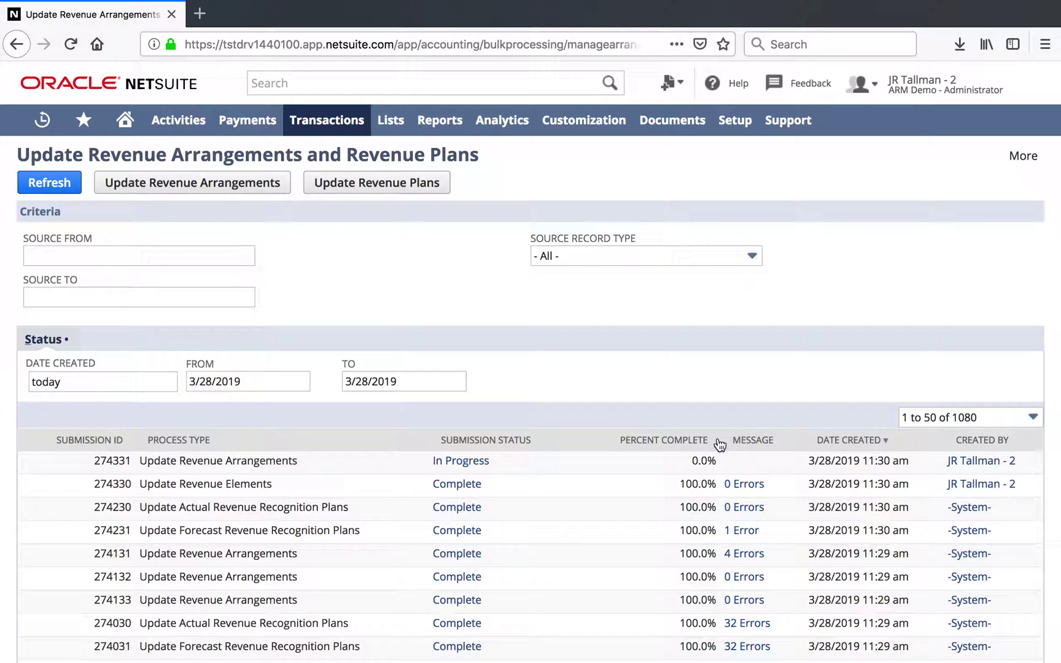
left_click(59, 193)
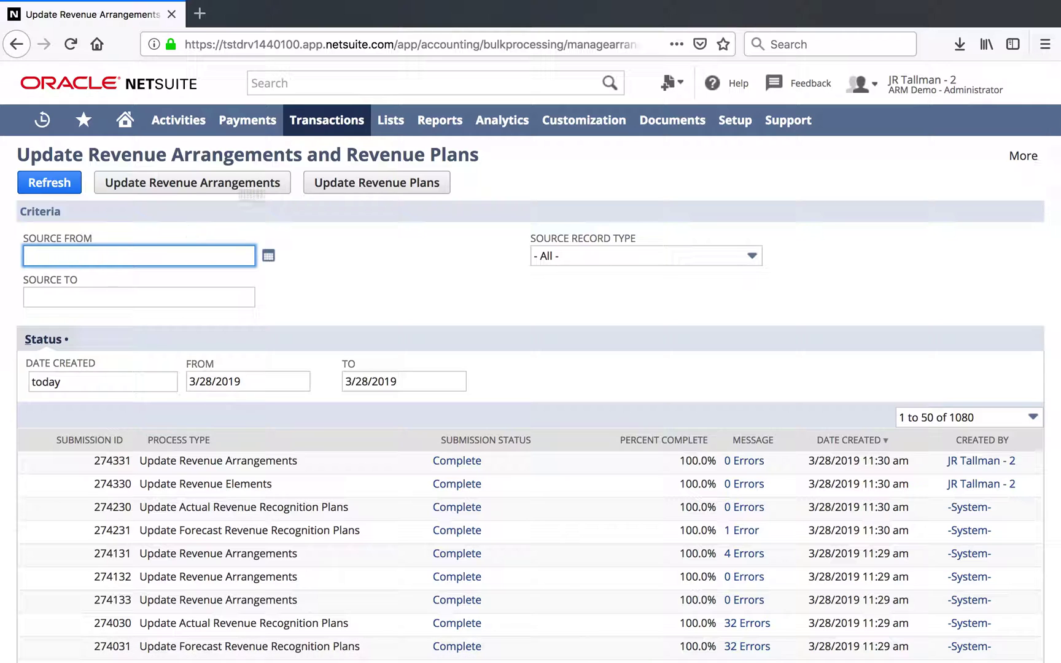
mouse_move(317, 132)
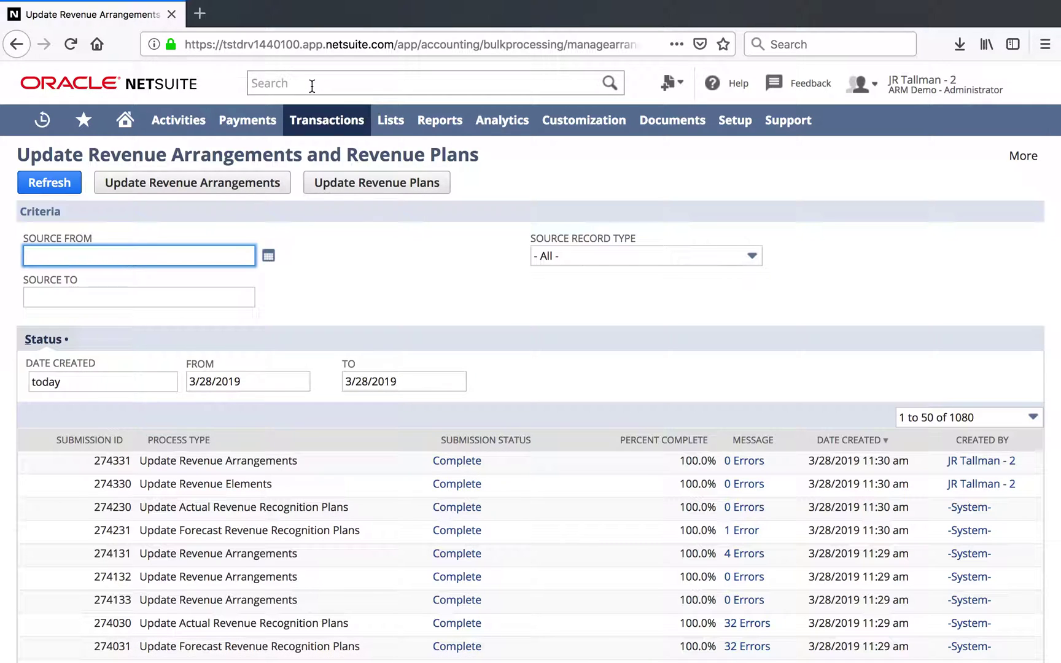
left_click(468, 465)
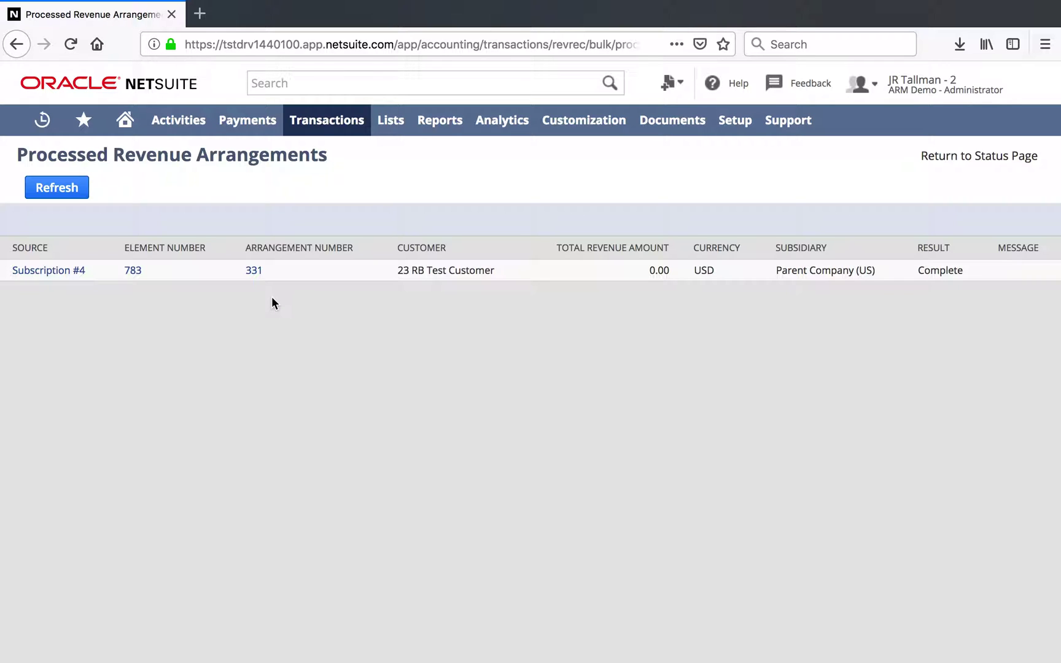
- Reopen the recent Oracle sales order and show its related records
mouse_move(40, 120)
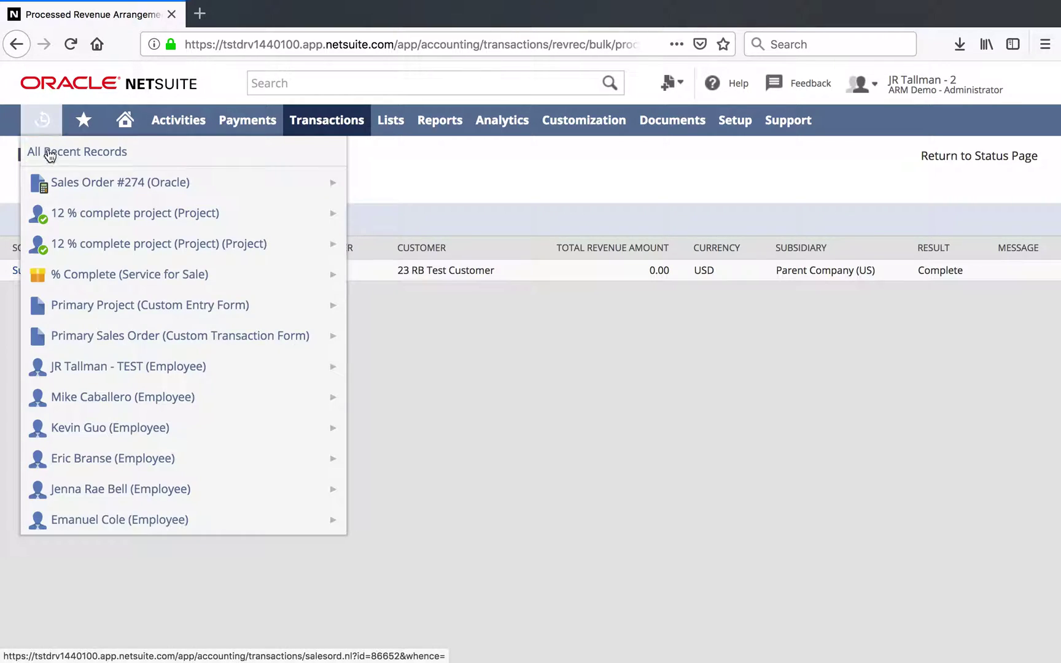
left_click(67, 186)
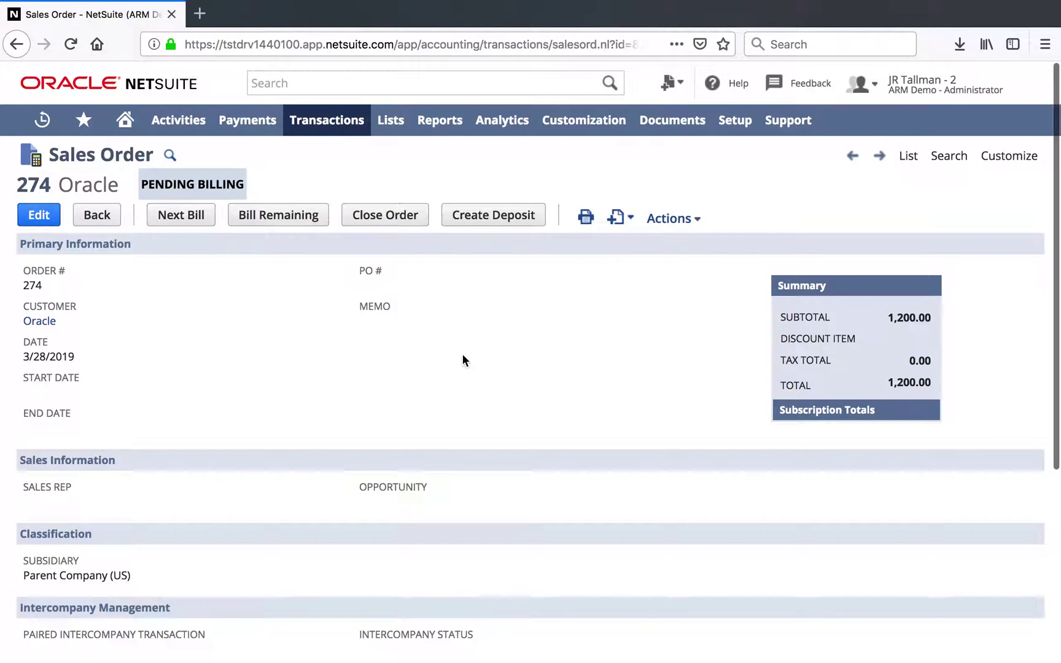
scroll(462, 355, "down", 3)
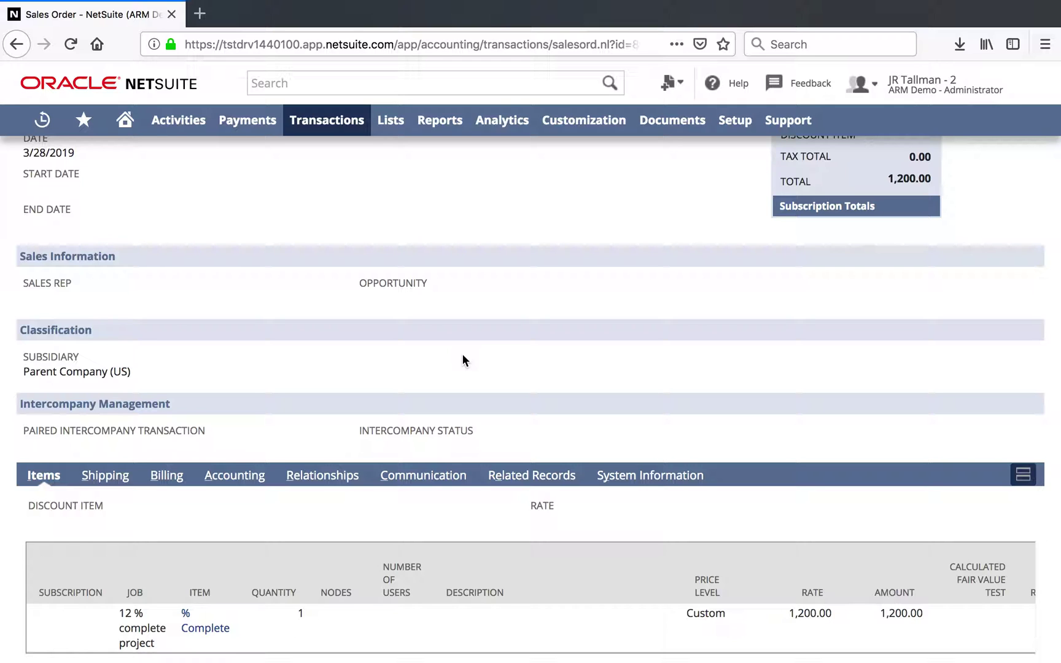
scroll(462, 355, "down", 1)
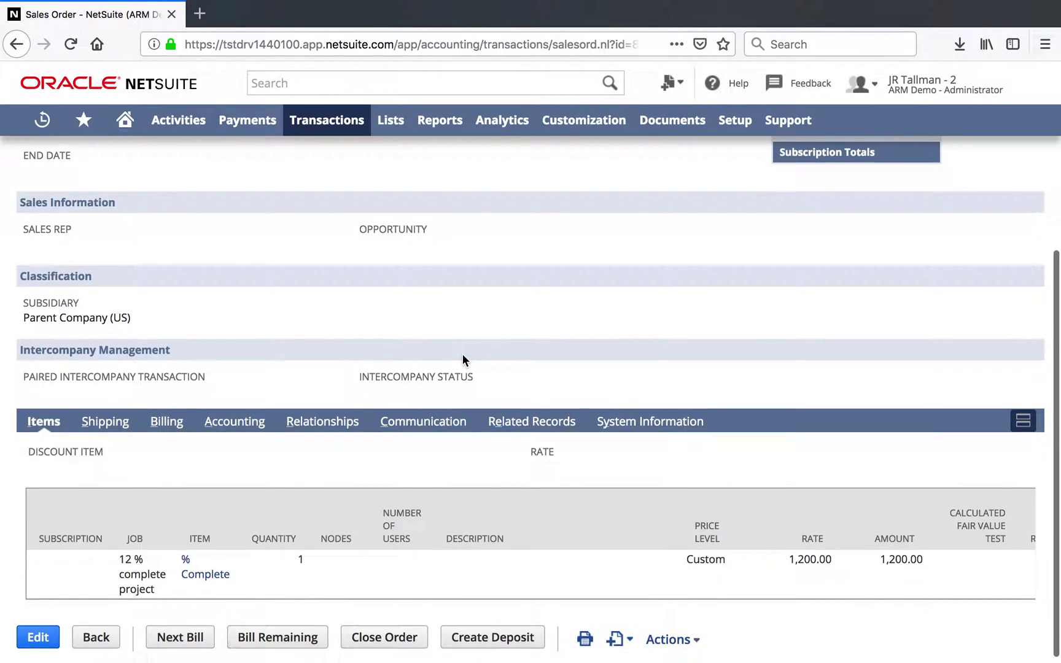
left_click(543, 430)
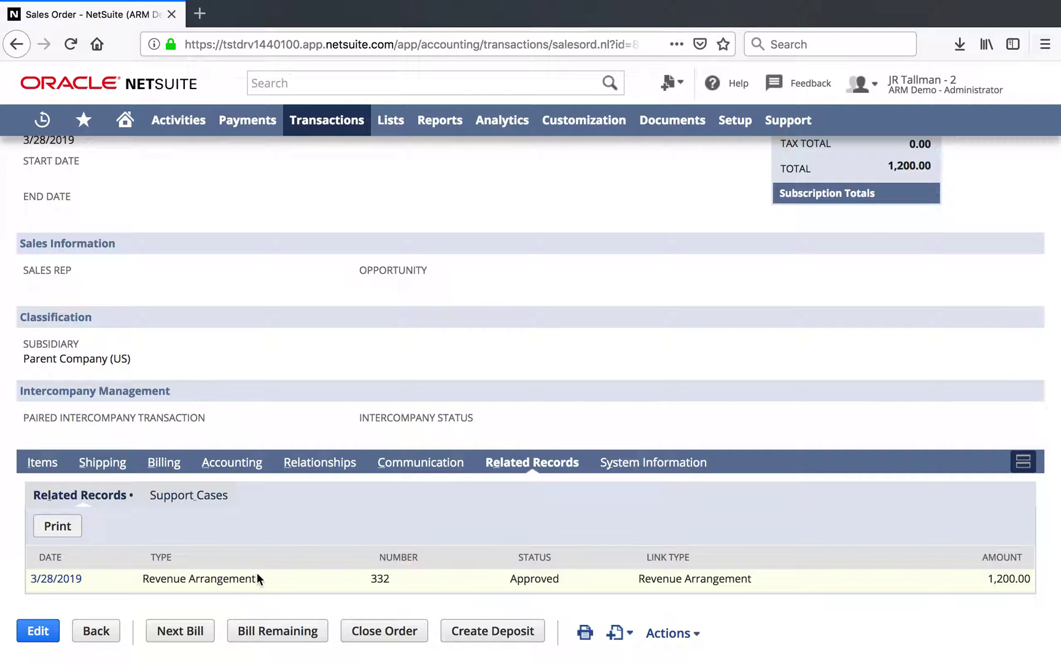
- Open the sales order's related revenue arrangement in a new browser tab and switch to it
right_click(74, 579)
left_click(150, 480)
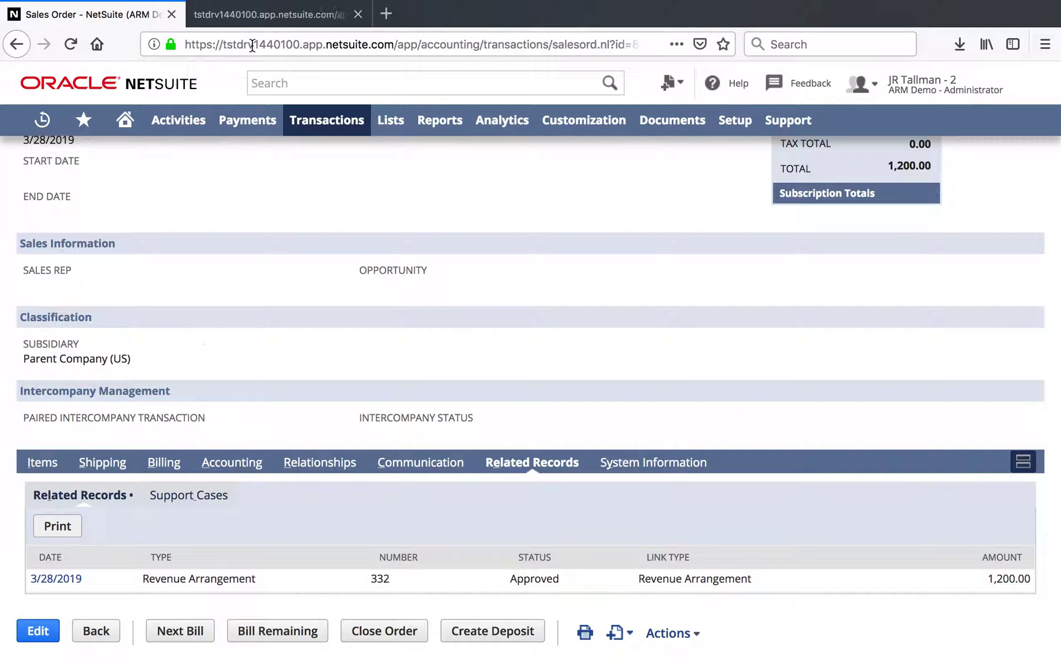
left_click(243, 20)
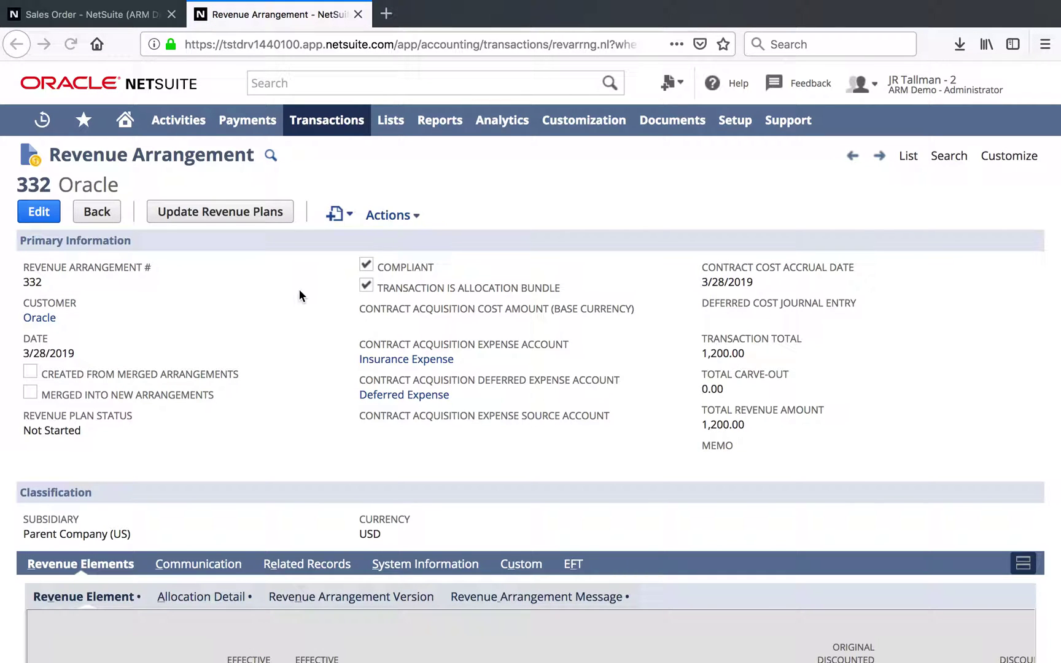
- Examine the revenue element line's sales, fair value and revenue amounts, plan creation trigger, recognition rule, and forecast rule
scroll(299, 290, "down", 2)
scroll(299, 290, "down", 3)
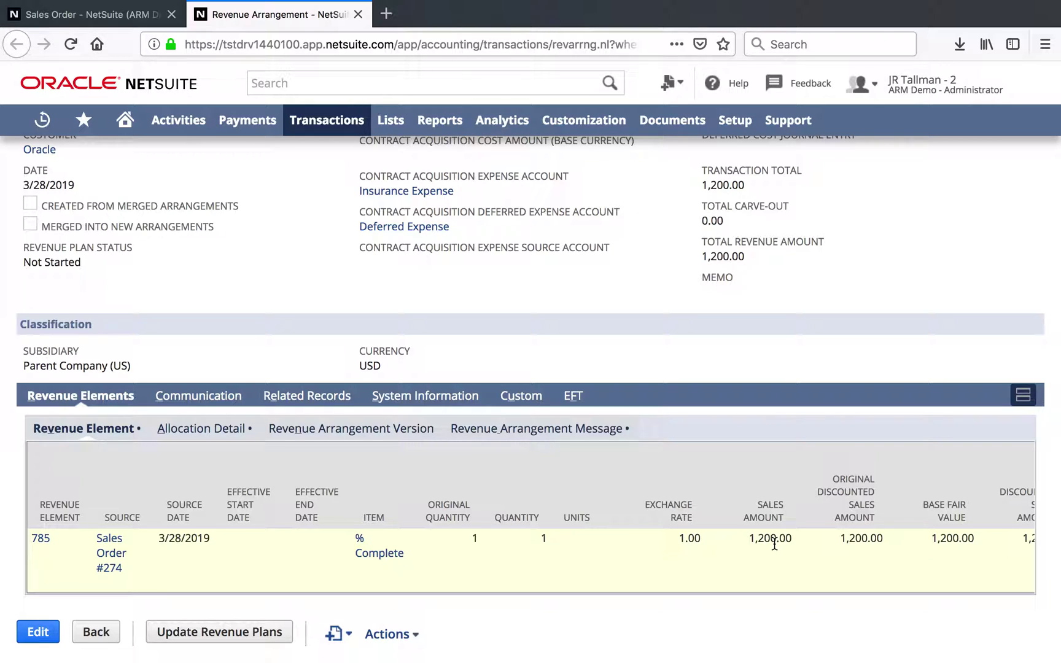
scroll(774, 546, "right", 5)
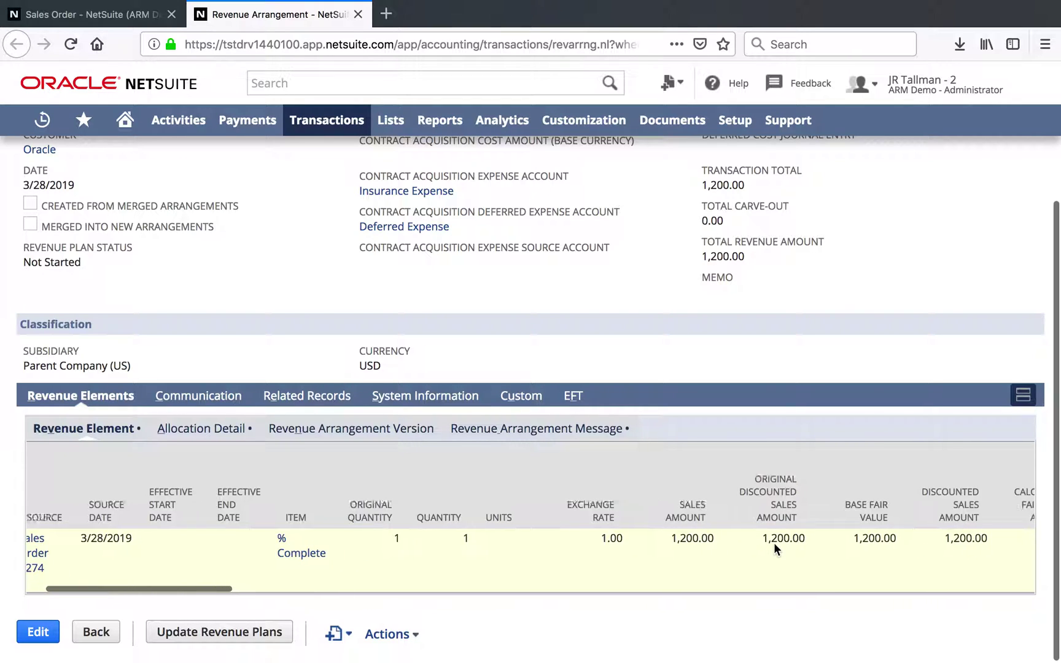
scroll(774, 542, "right", 5)
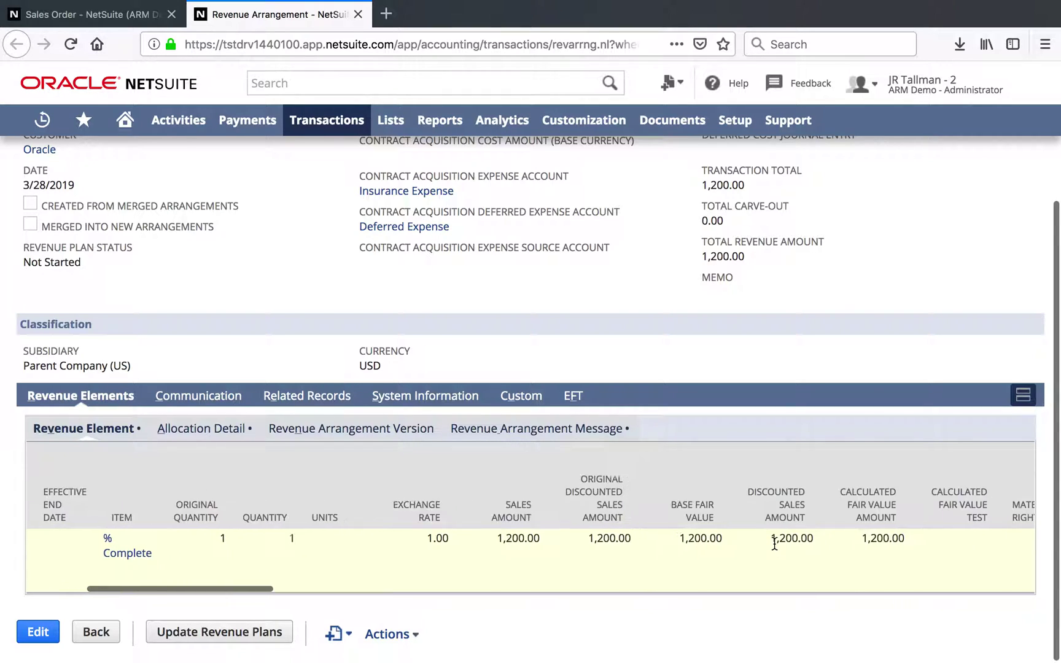
scroll(774, 543, "right", 1)
scroll(774, 544, "right", 2)
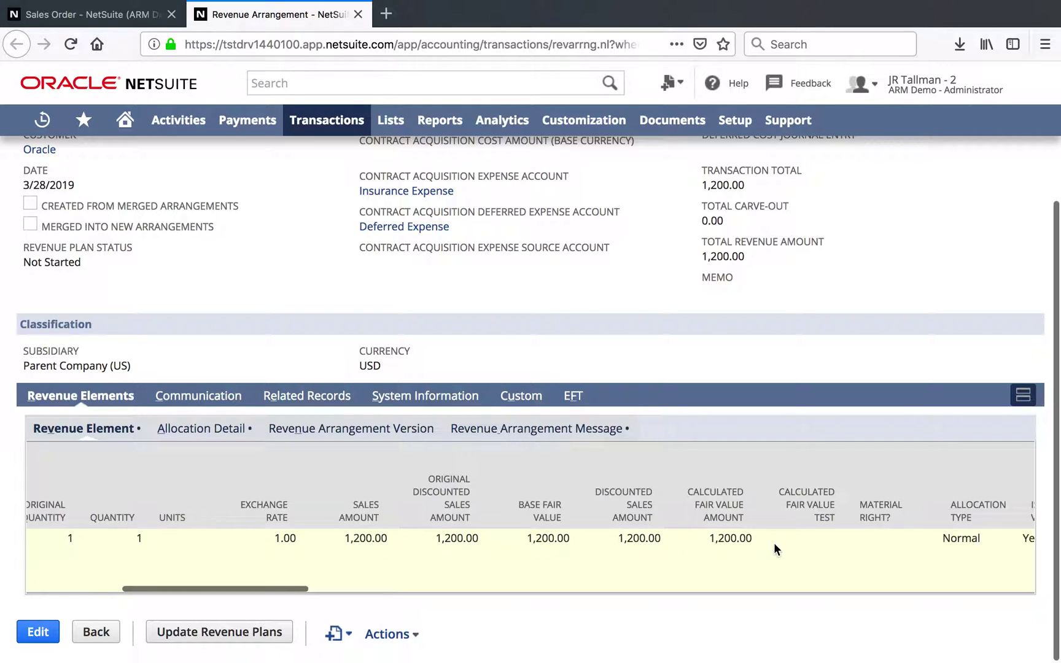
scroll(773, 542, "right", 4)
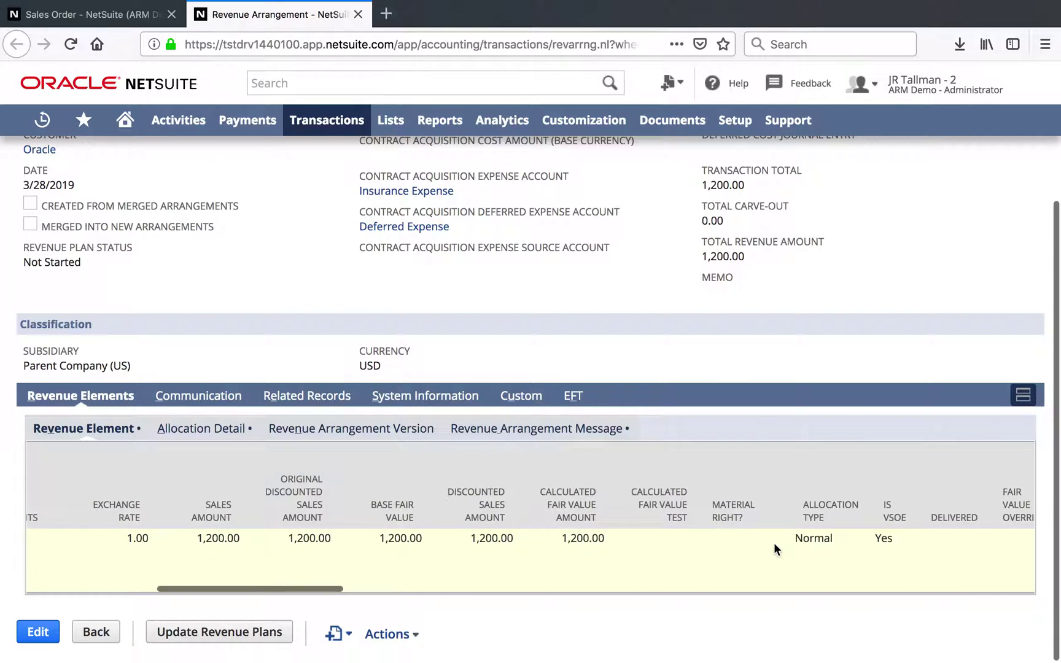
scroll(774, 544, "right", 10)
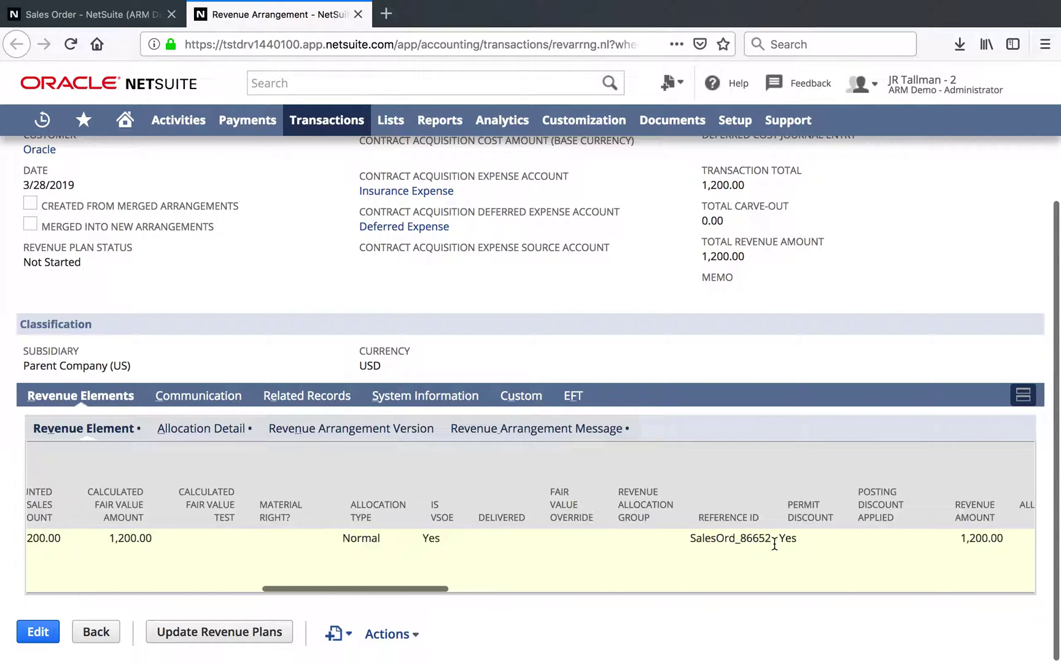
scroll(774, 544, "right", 5)
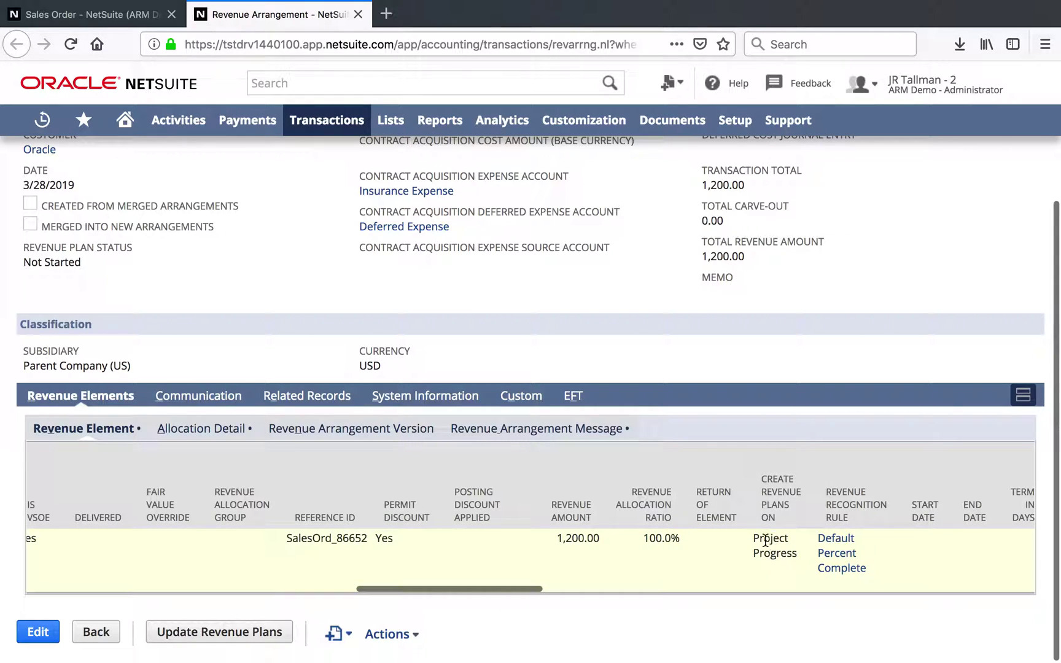
scroll(775, 547, "right", 3)
scroll(784, 551, "right", 10)
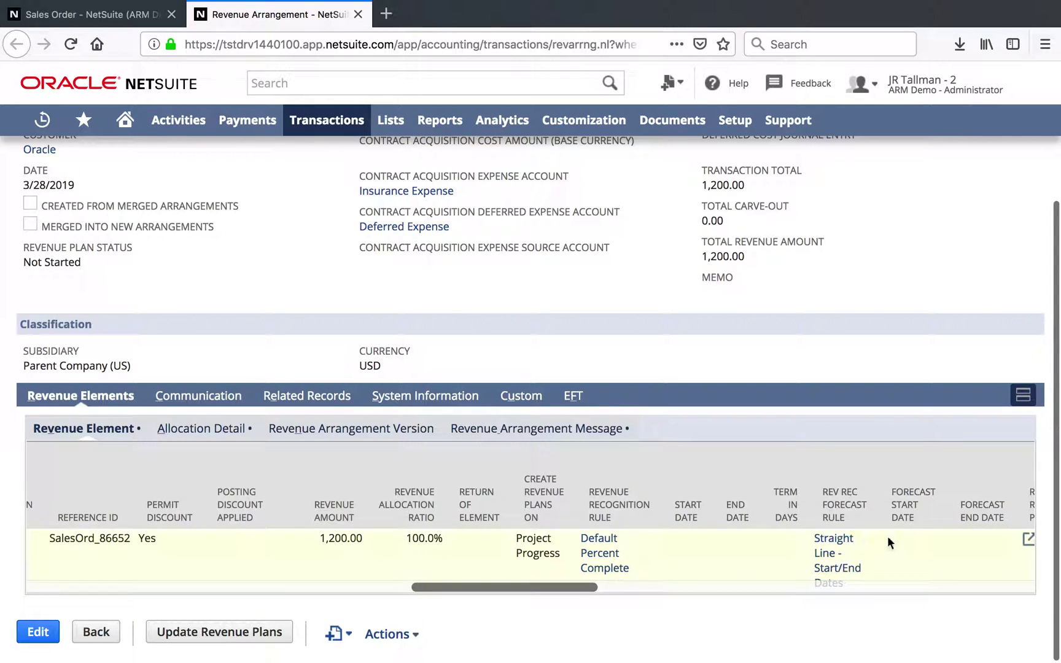
scroll(890, 553, "right", 2)
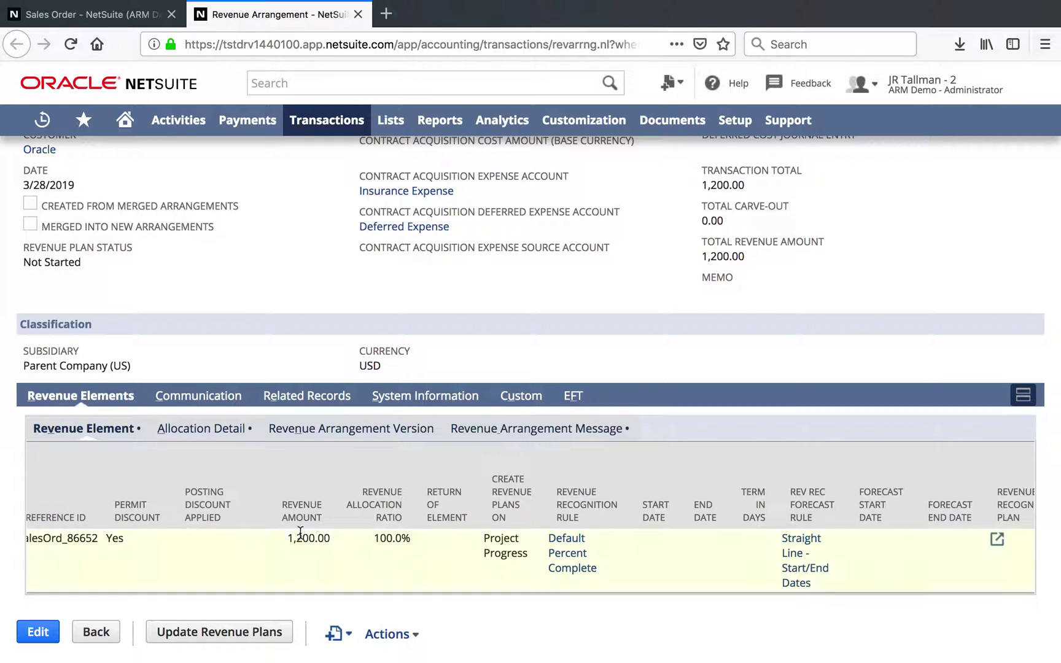
- Update the revenue plans for the Oracle revenue arrangement
left_click(219, 639)
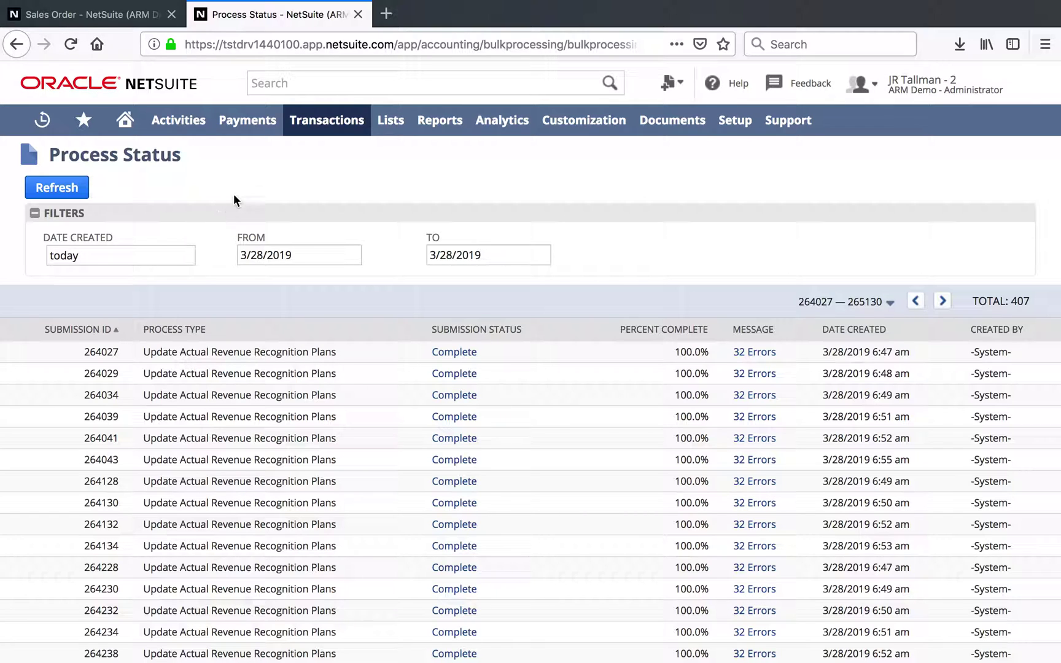
- Open the recent 12 % complete project for editing and show its financial percent complete override list
mouse_move(45, 123)
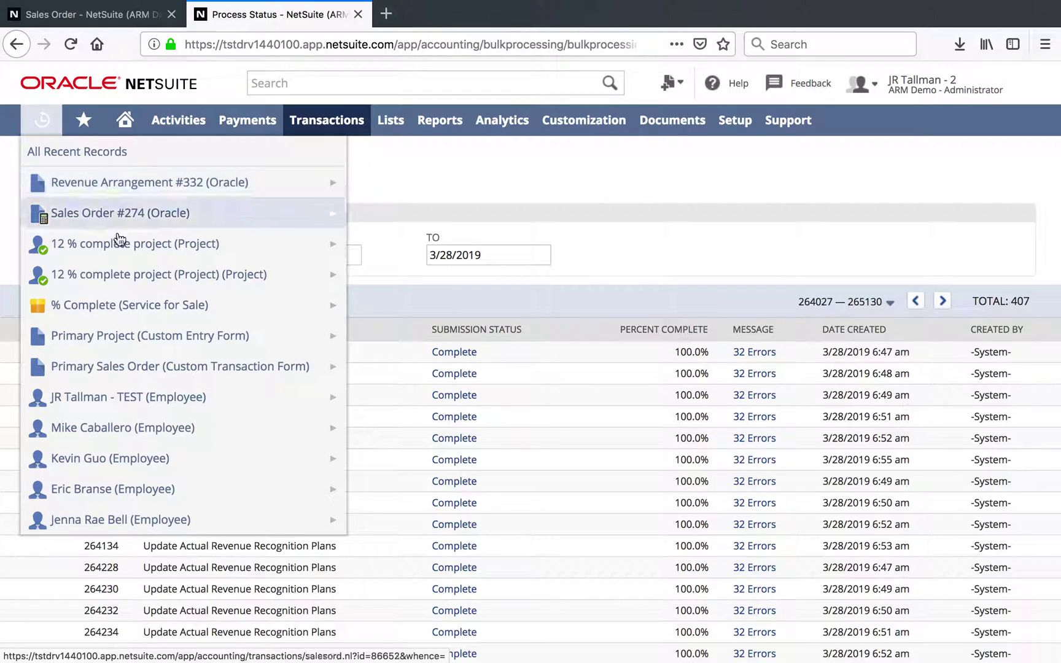
left_click(150, 252)
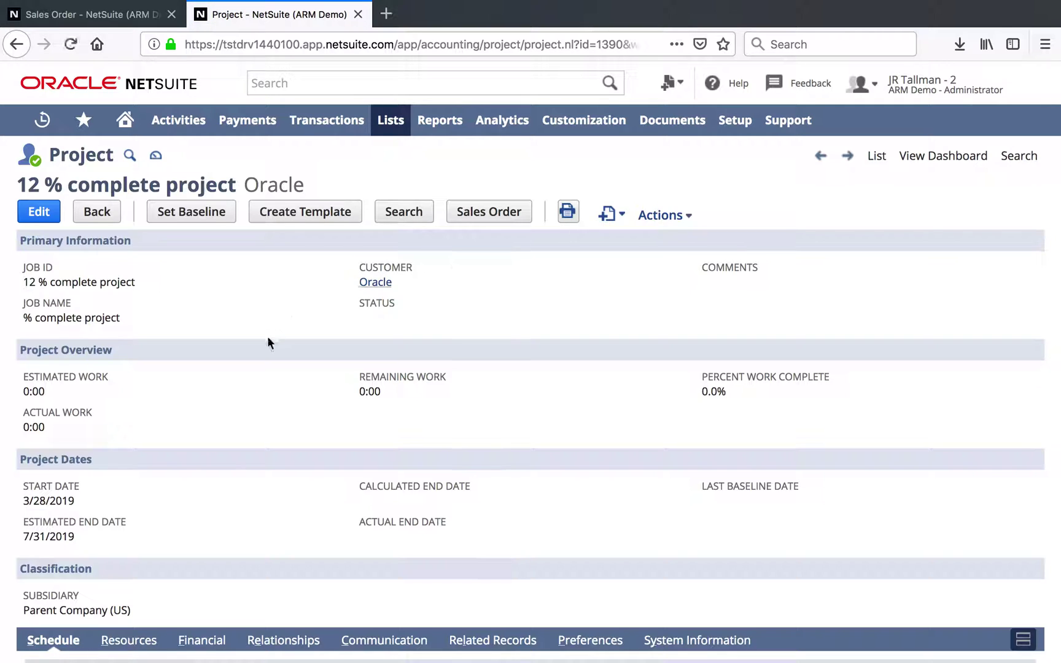
left_click(39, 212)
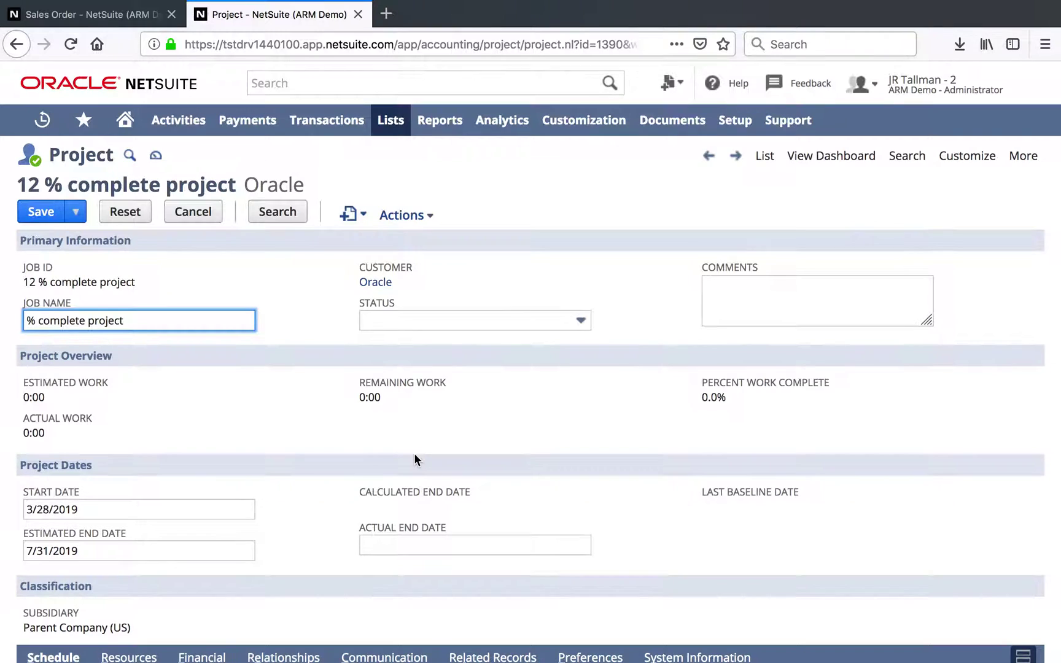
scroll(413, 458, "down", 3)
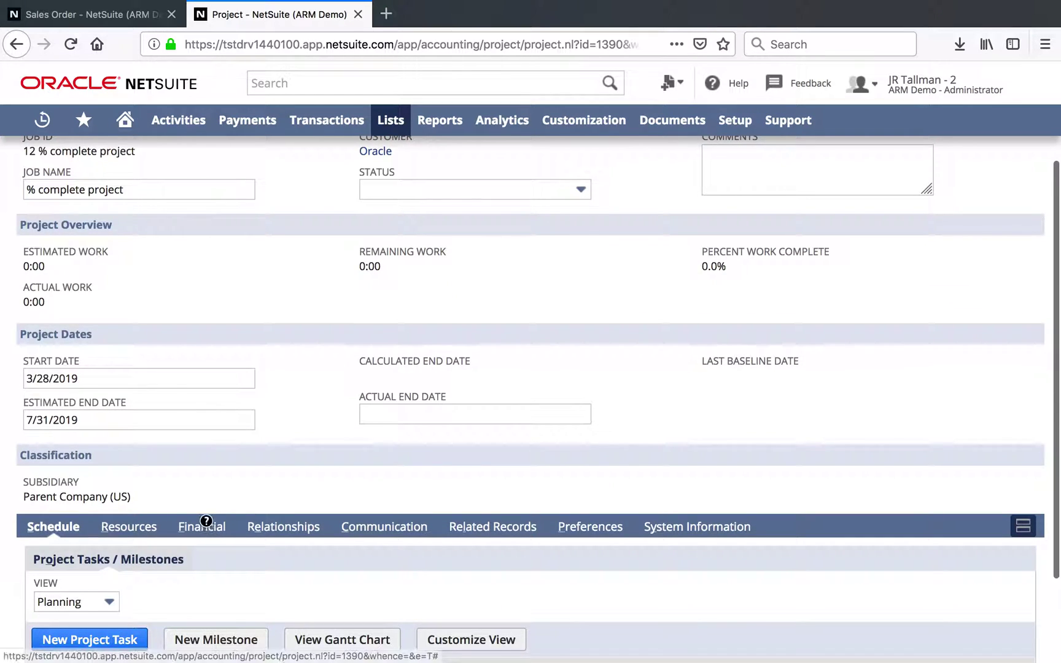
left_click(202, 526)
scroll(395, 442, "down", 3)
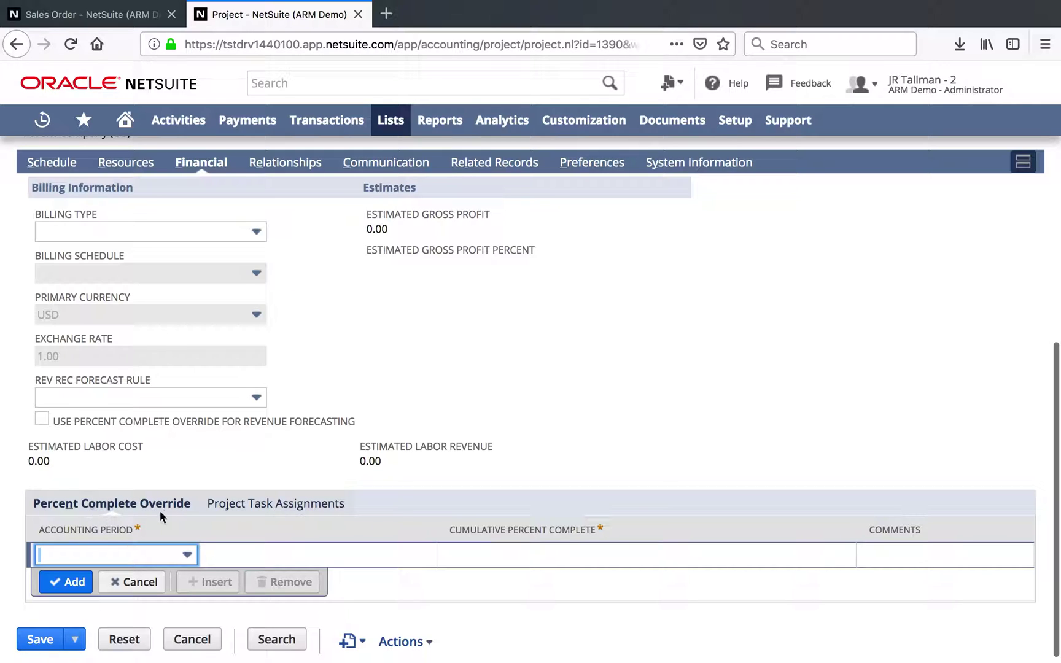
- Add a percent complete override for Mar 2019 with a cumulative percent complete of 40, and save the project
left_click(122, 552)
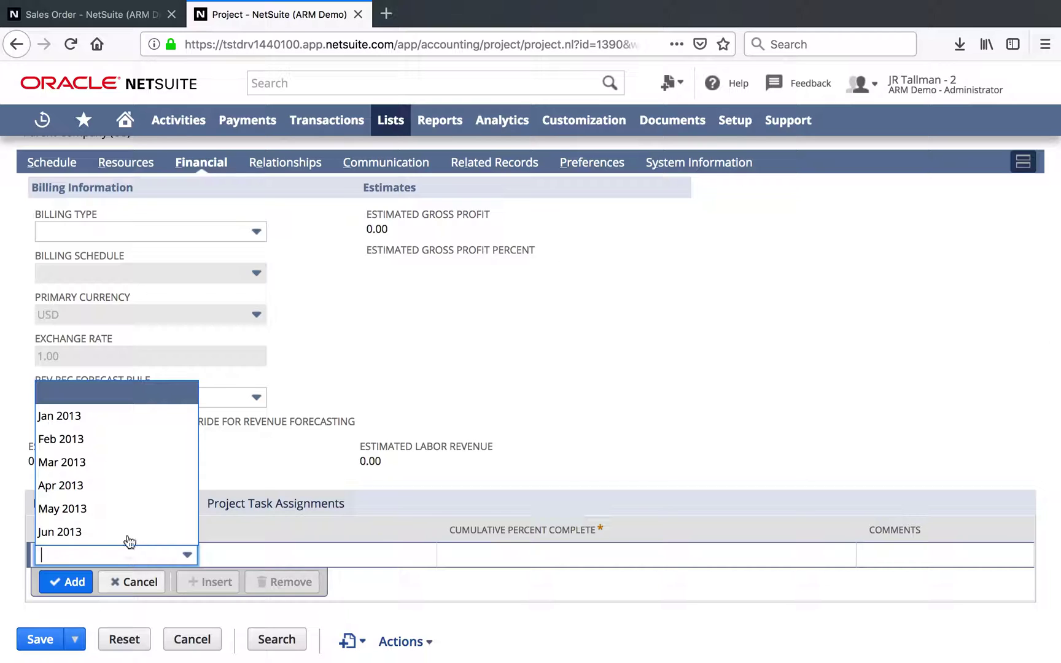
scroll(151, 489, "down", 15)
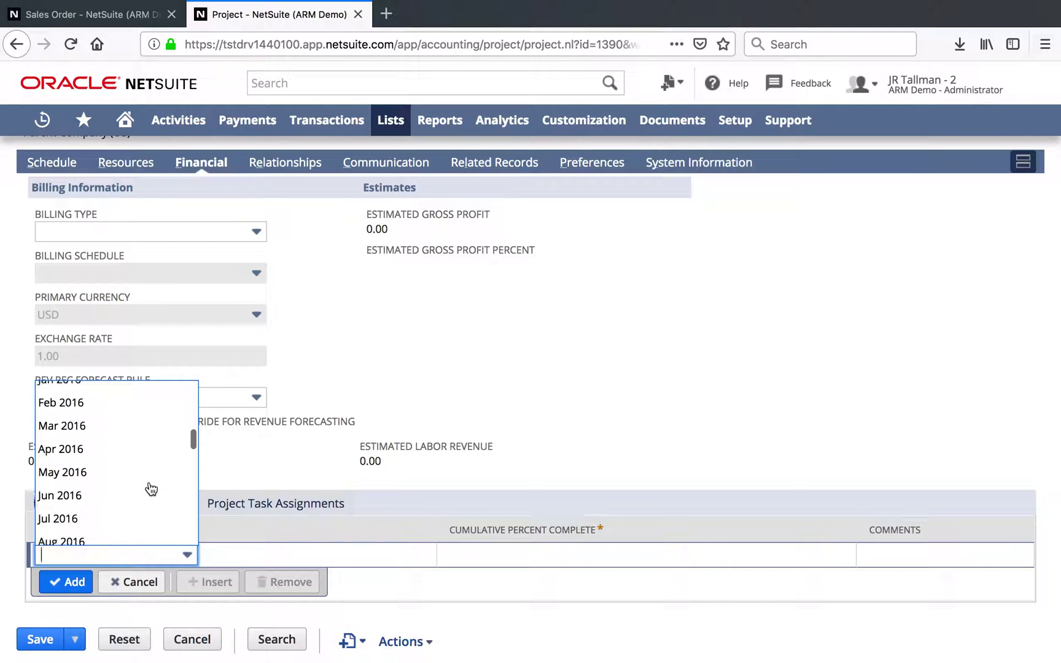
scroll(151, 489, "down", 15)
scroll(152, 489, "up", 2)
scroll(151, 489, "up", 3)
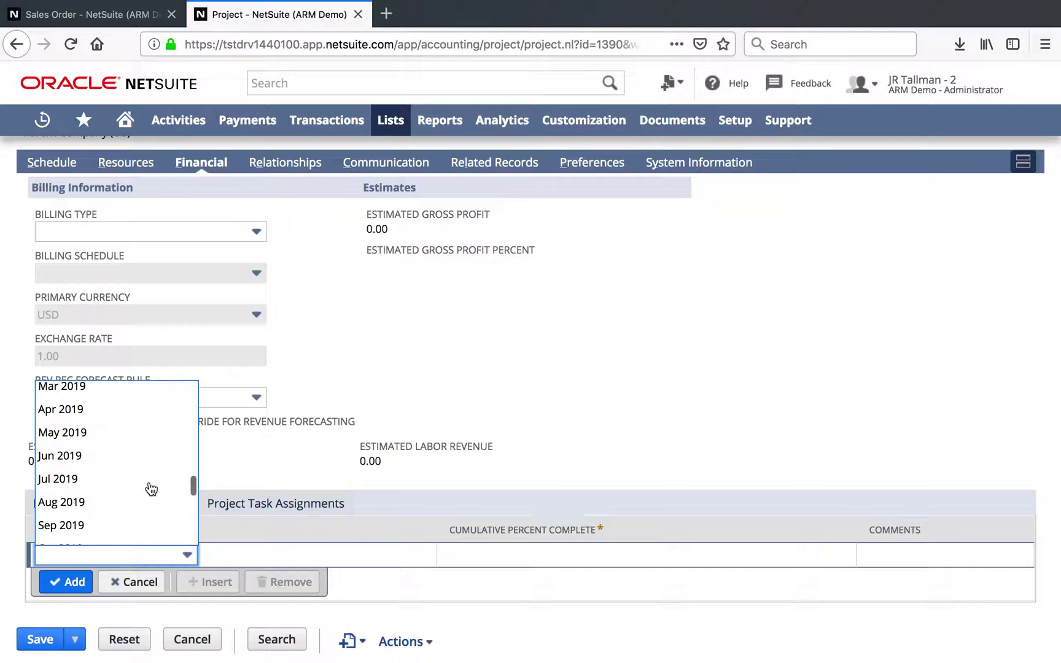
left_click(147, 423)
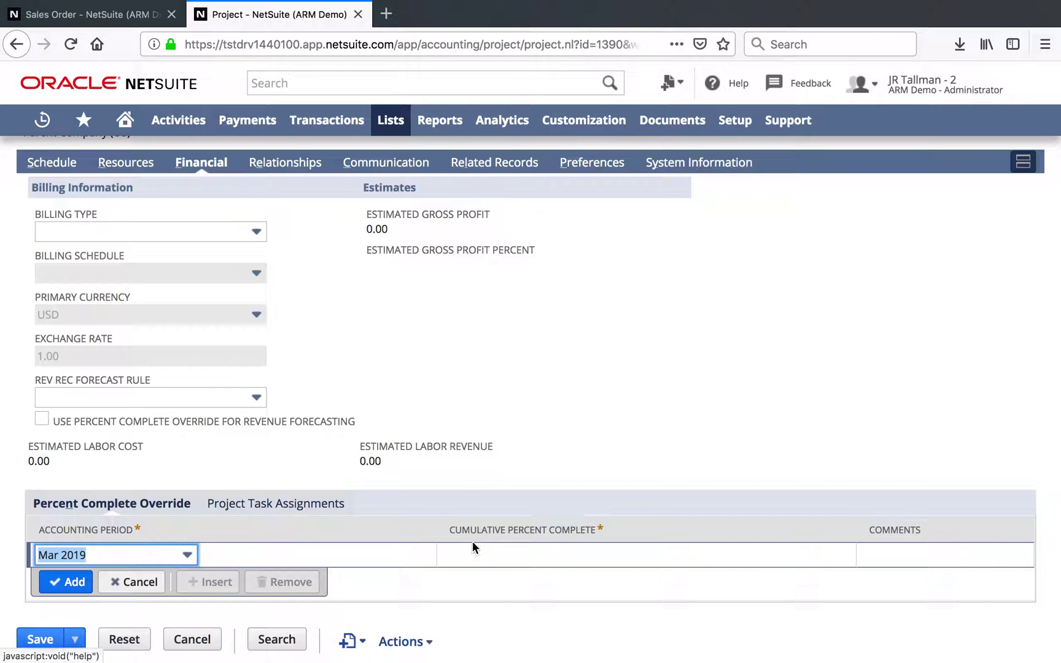
left_click(461, 552)
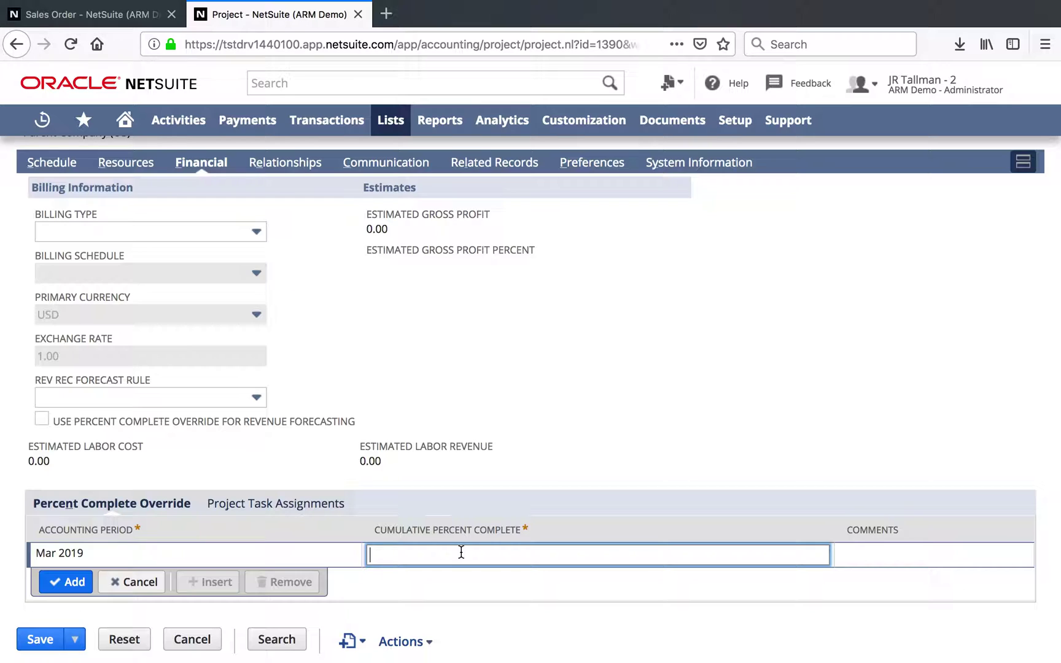
type("40")
left_click(69, 581)
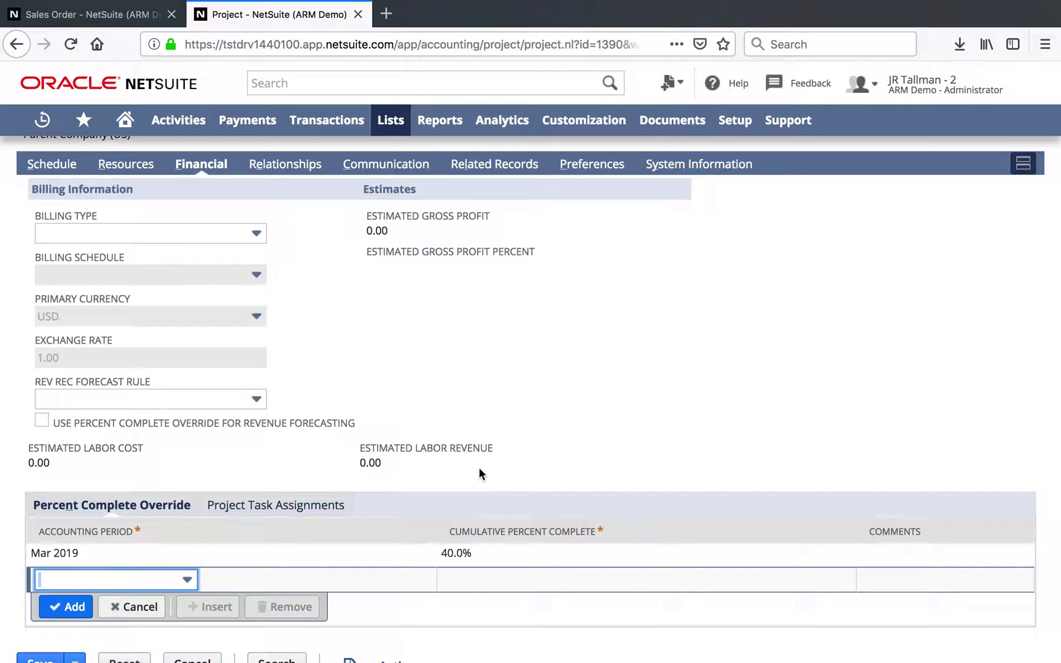
scroll(191, 504, "down", 1)
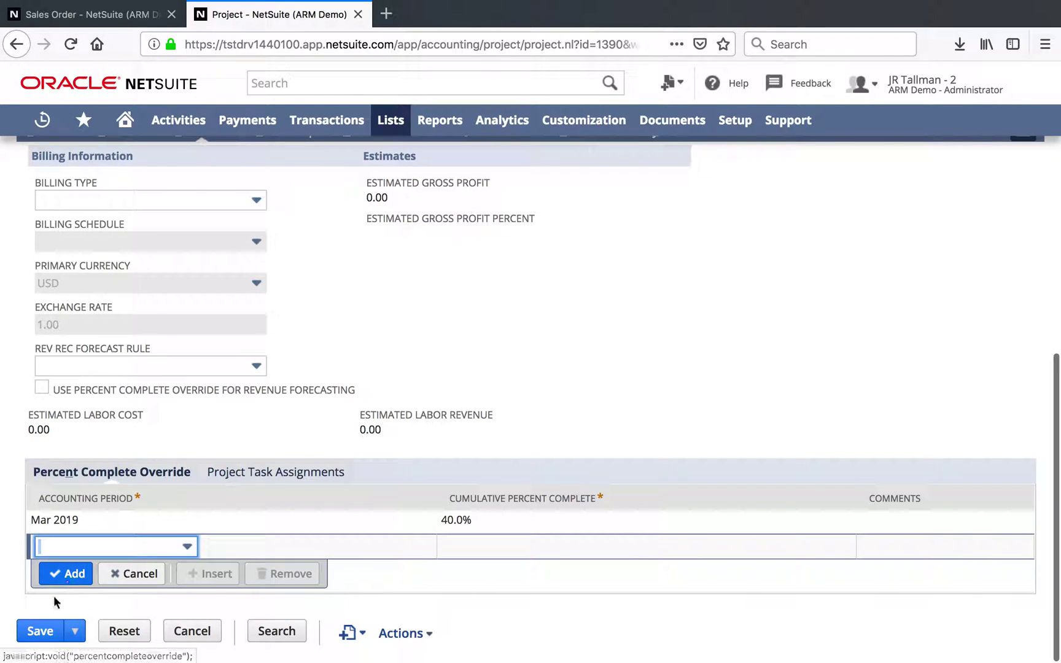
left_click(38, 632)
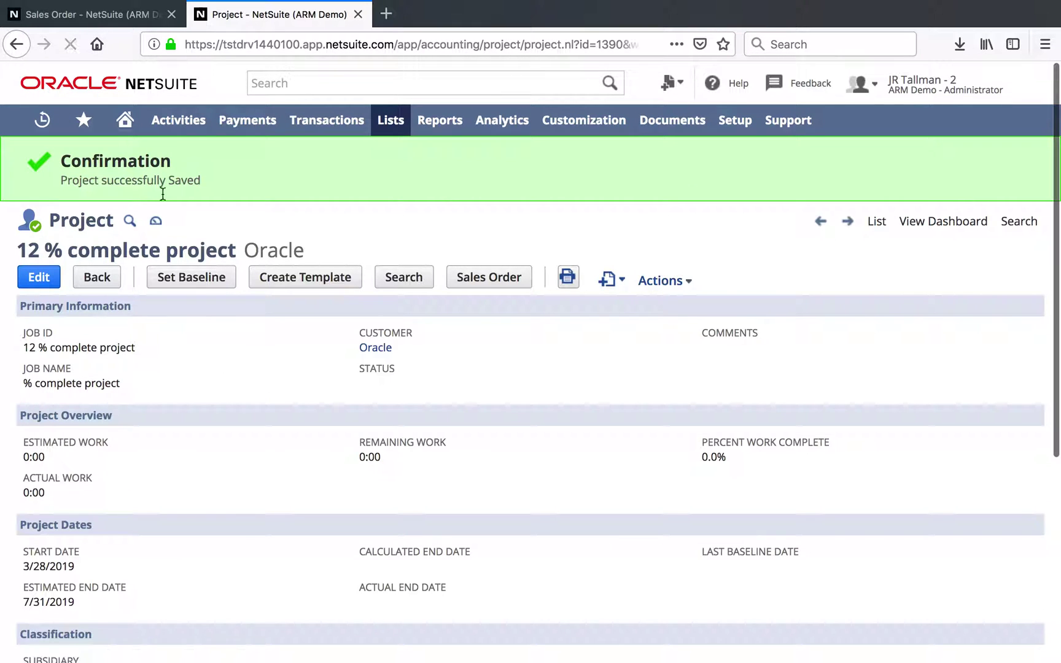
- Reopen the recent Oracle revenue arrangement and rerun the update of its revenue plans
mouse_move(43, 126)
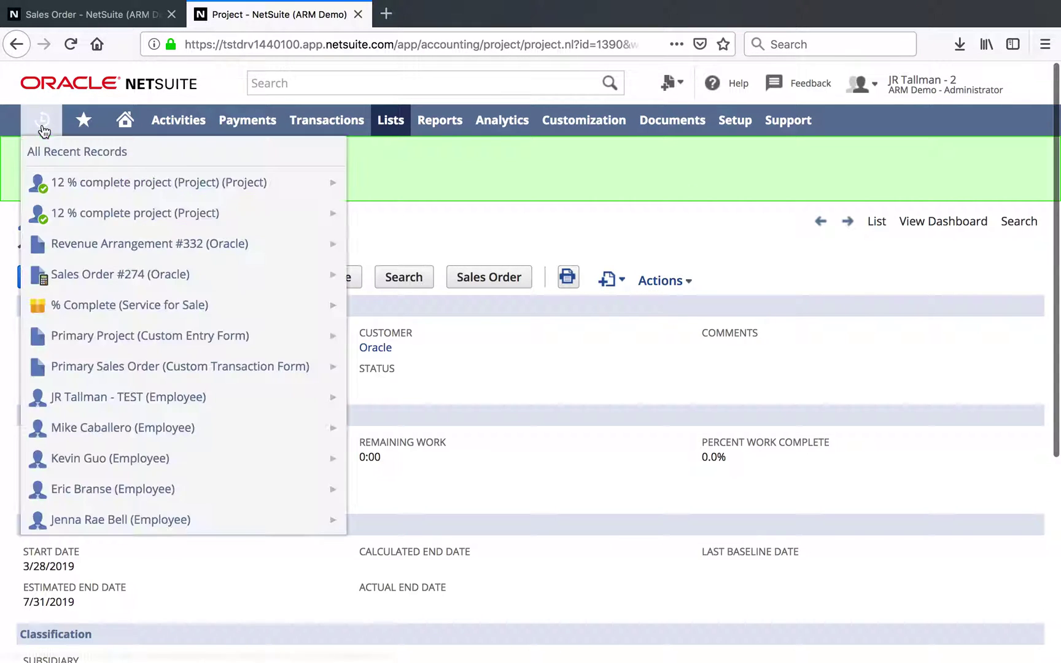
left_click(77, 242)
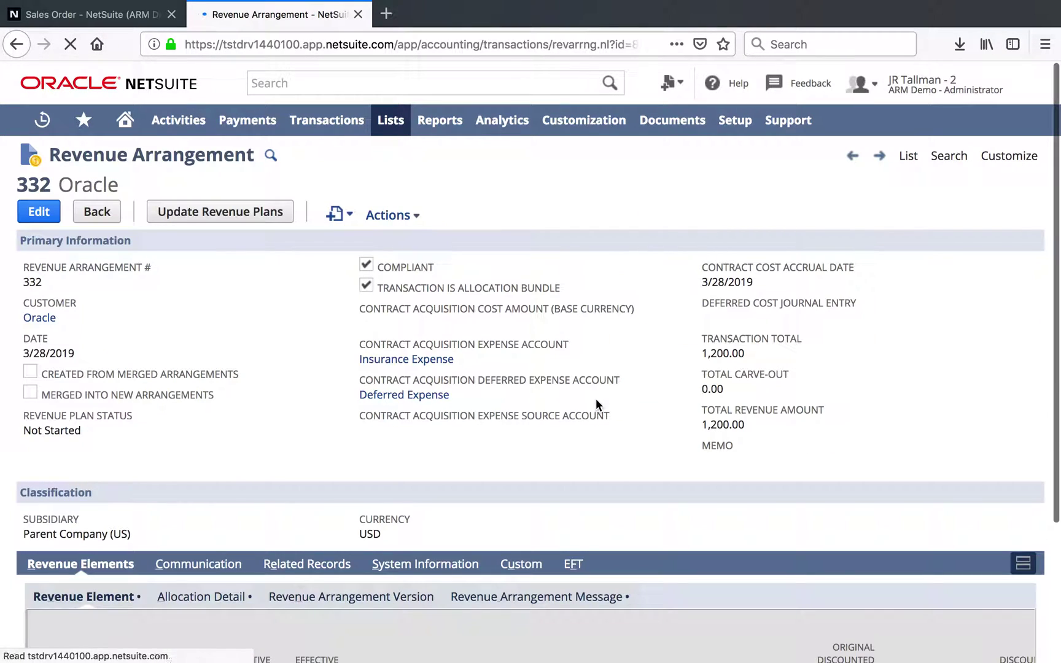
left_click(216, 220)
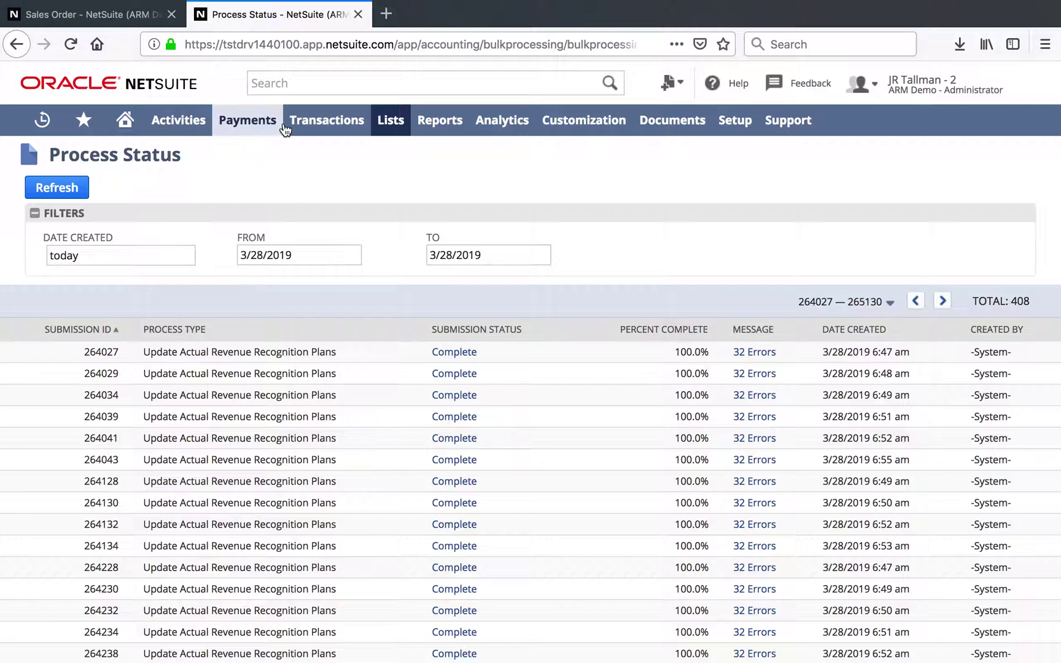
- Return to the recent Oracle revenue arrangement and open the revenue recognition plan list of its % Complete element
mouse_move(327, 120)
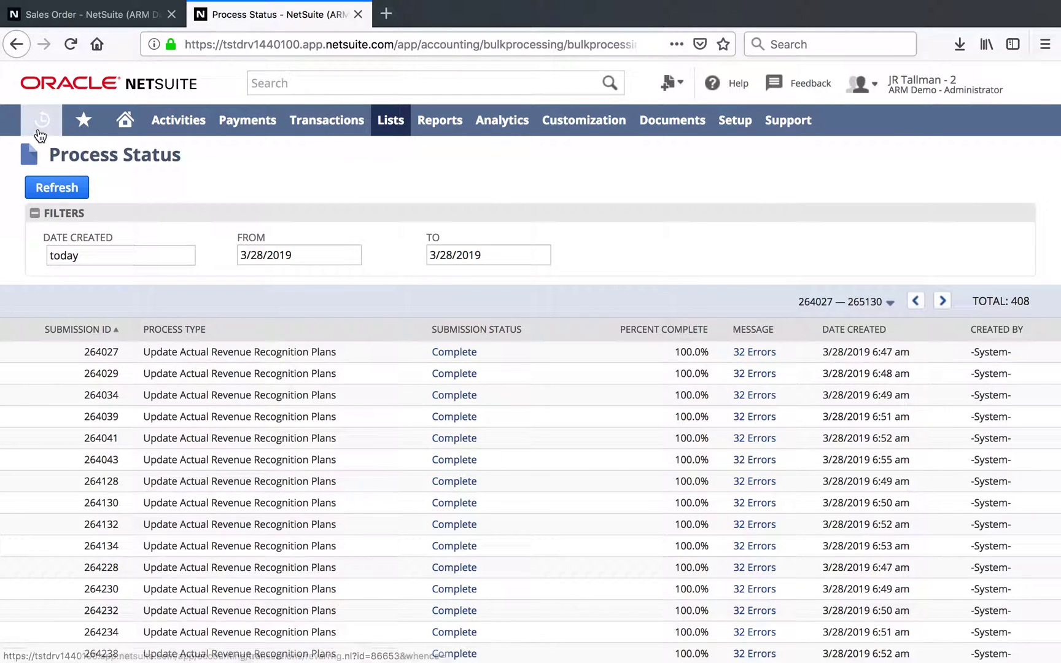
mouse_move(41, 120)
left_click(67, 179)
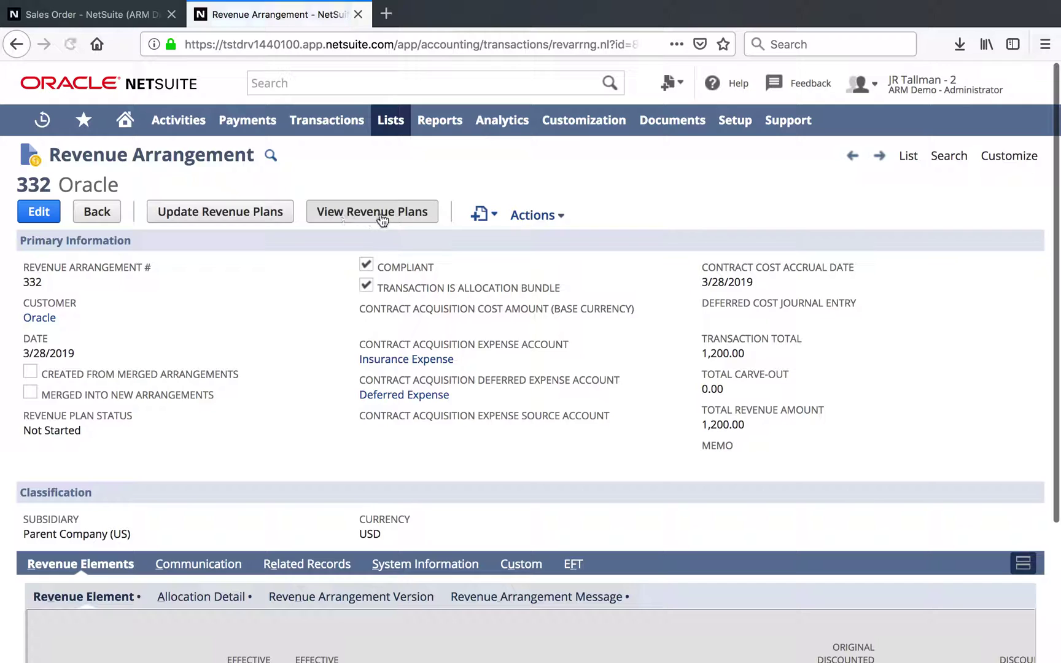
scroll(382, 214, "down", 3)
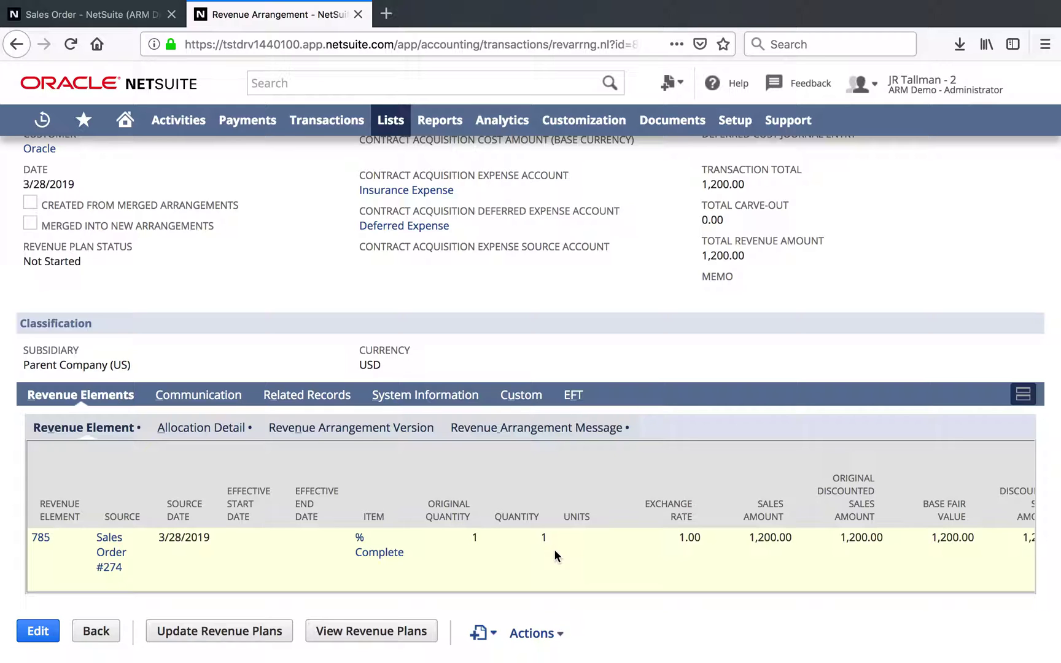
scroll(555, 550, "right", 10)
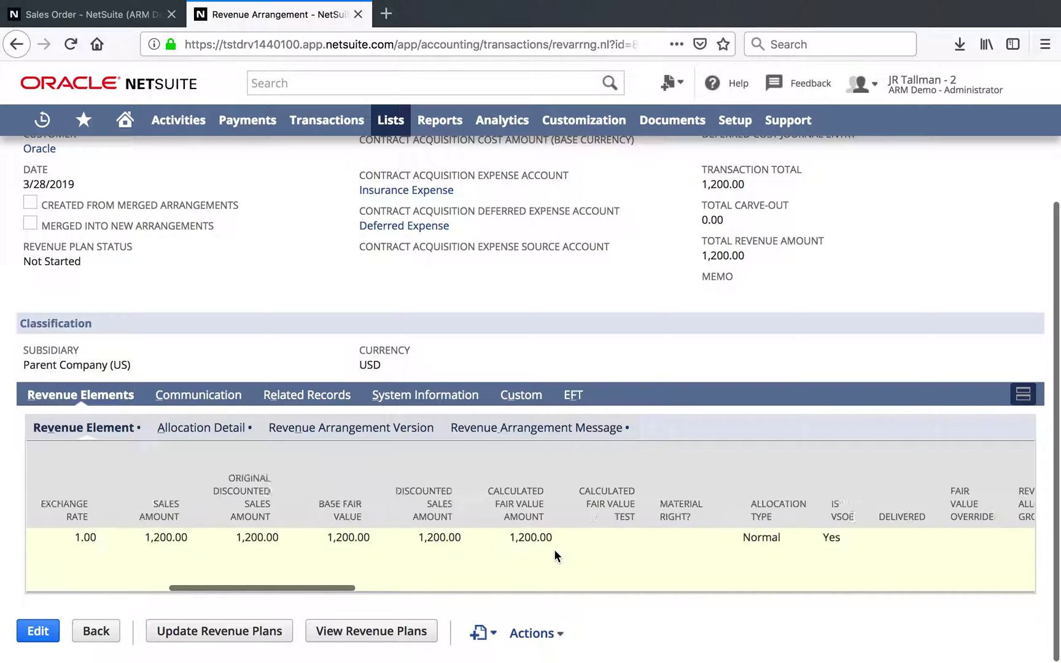
scroll(554, 549, "right", 7)
scroll(554, 549, "right", 12)
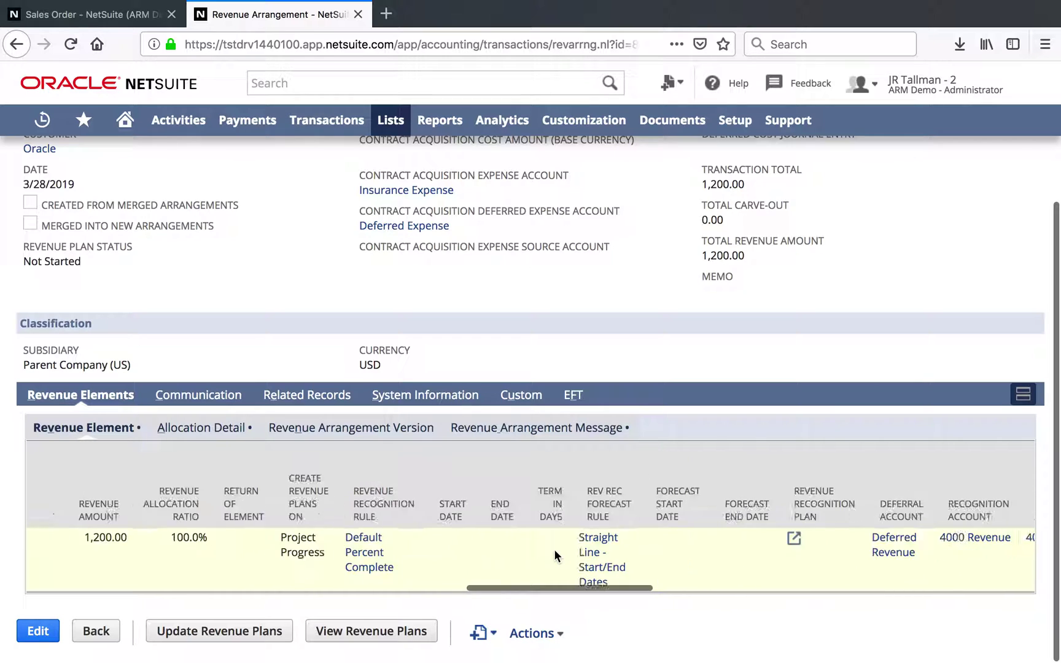
scroll(554, 549, "right", 1)
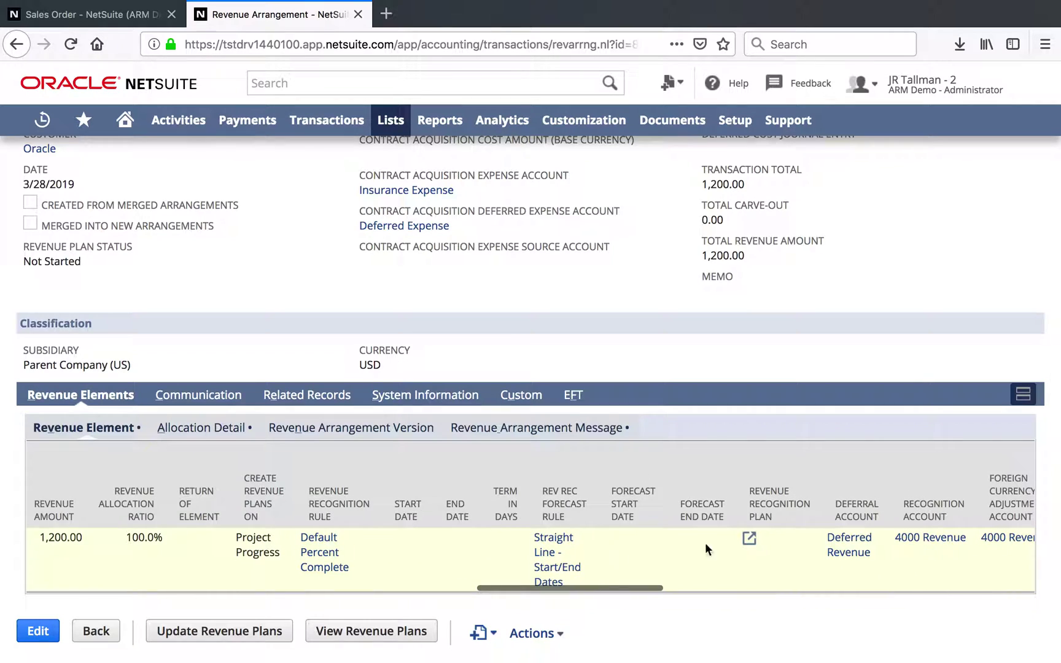
left_click(751, 540)
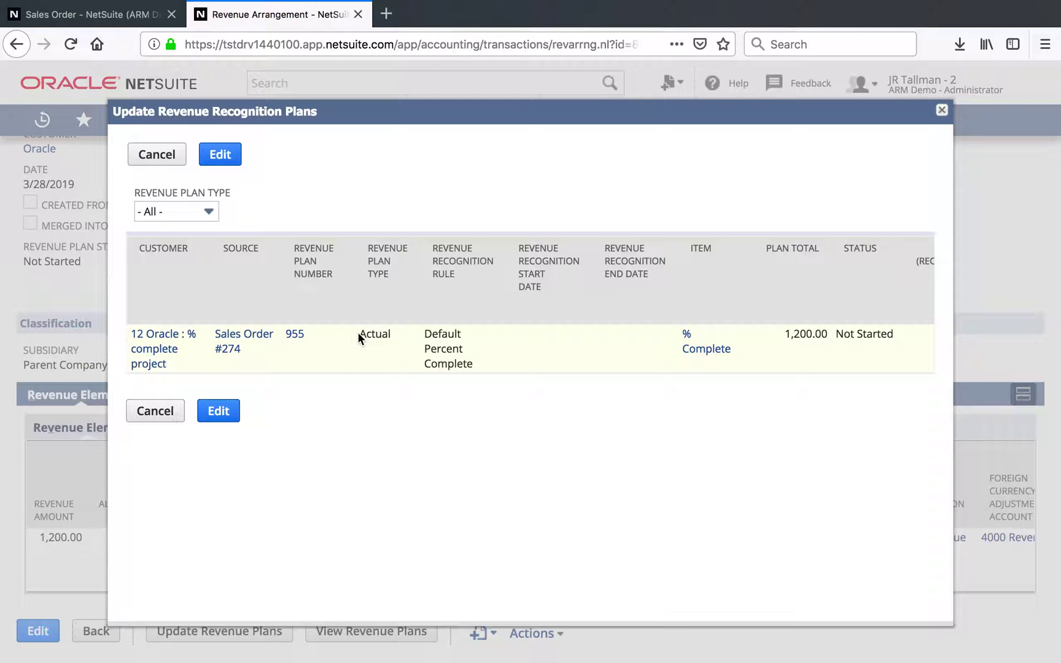
- Open the element's actual revenue plan and review its planned revenue lines
left_click(295, 335)
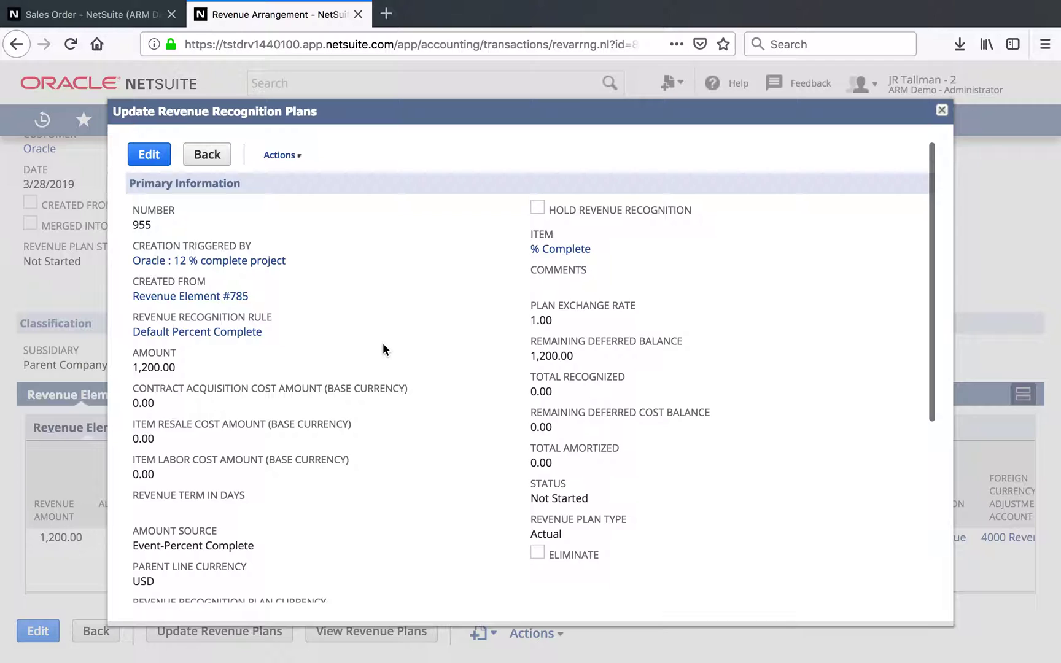
scroll(383, 343, "down", 3)
scroll(382, 343, "down", 5)
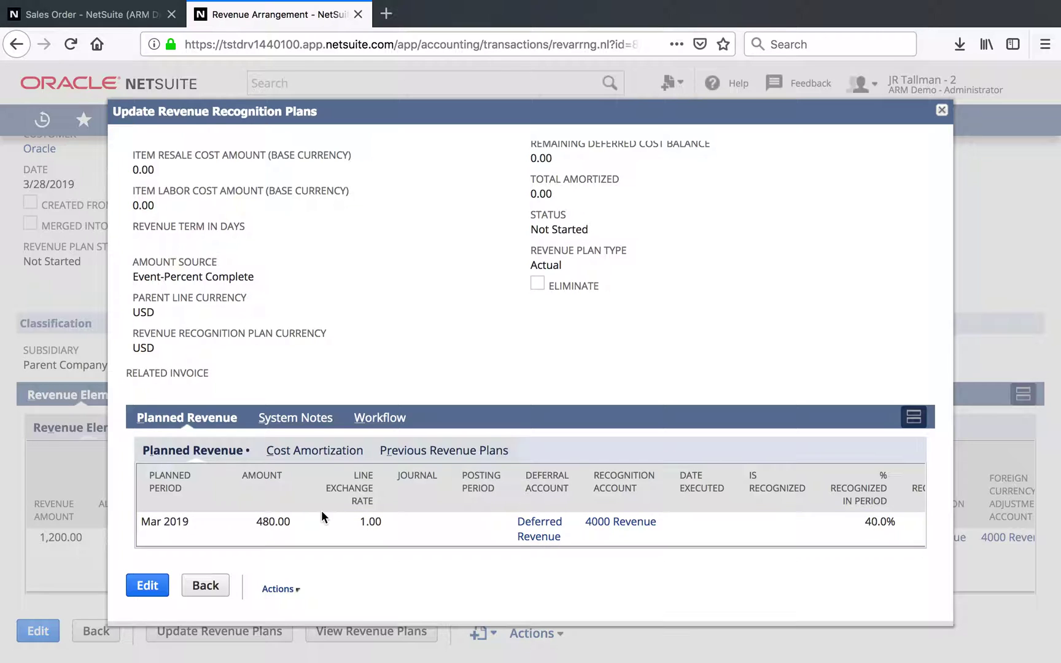
- Close the revenue plan window and open the page for running revenue recognition journal entries immediately
left_click_drag(294, 523, 258, 527)
left_click(942, 110)
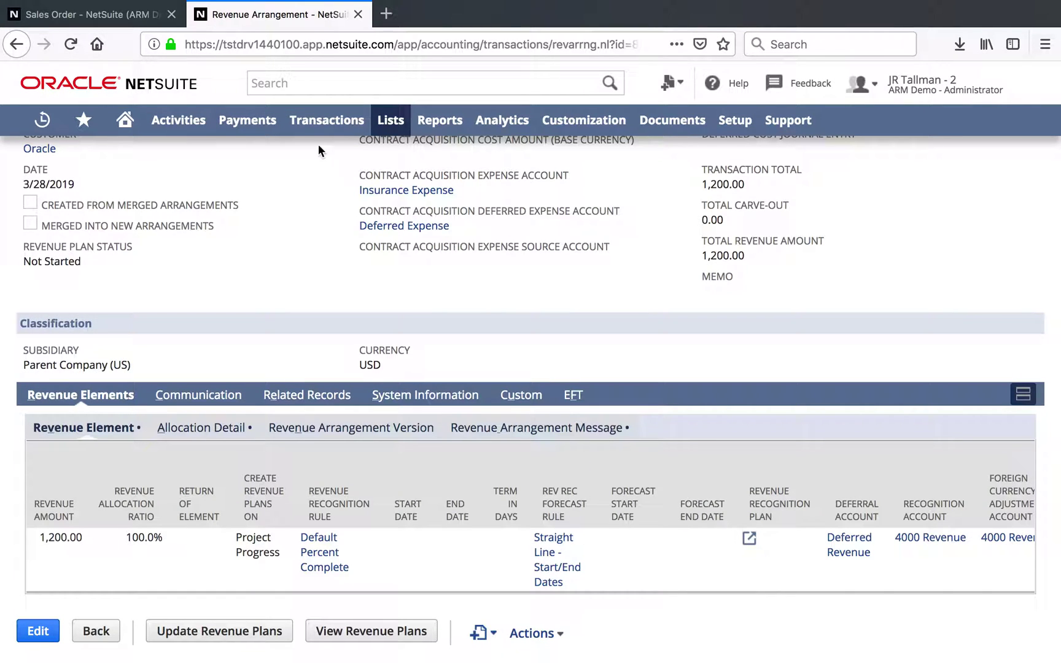
mouse_move(311, 132)
mouse_move(330, 492)
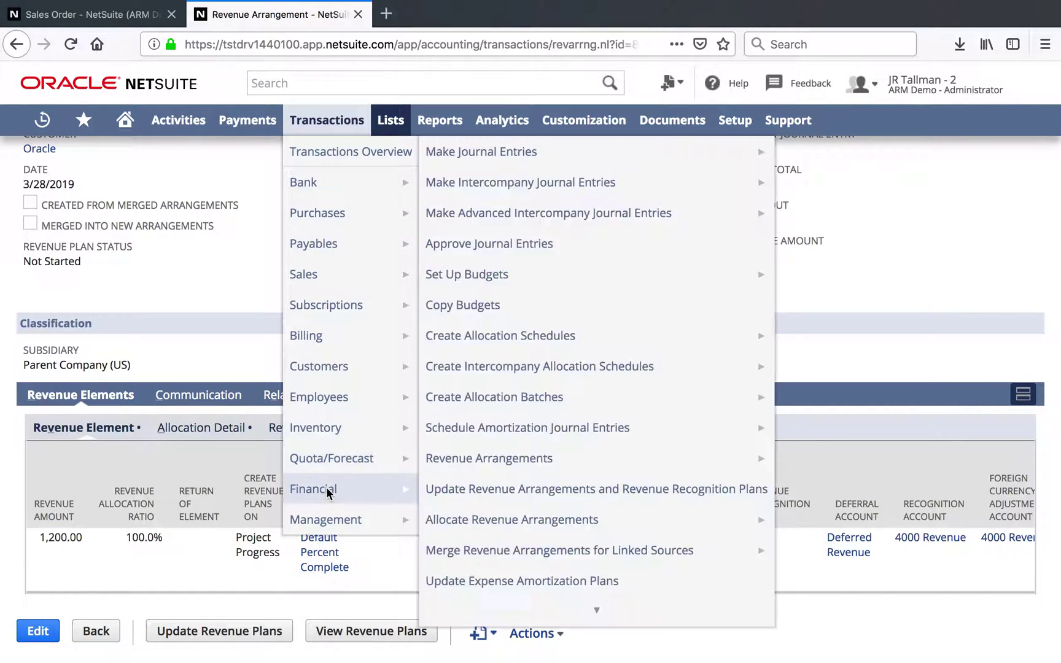
mouse_move(519, 599)
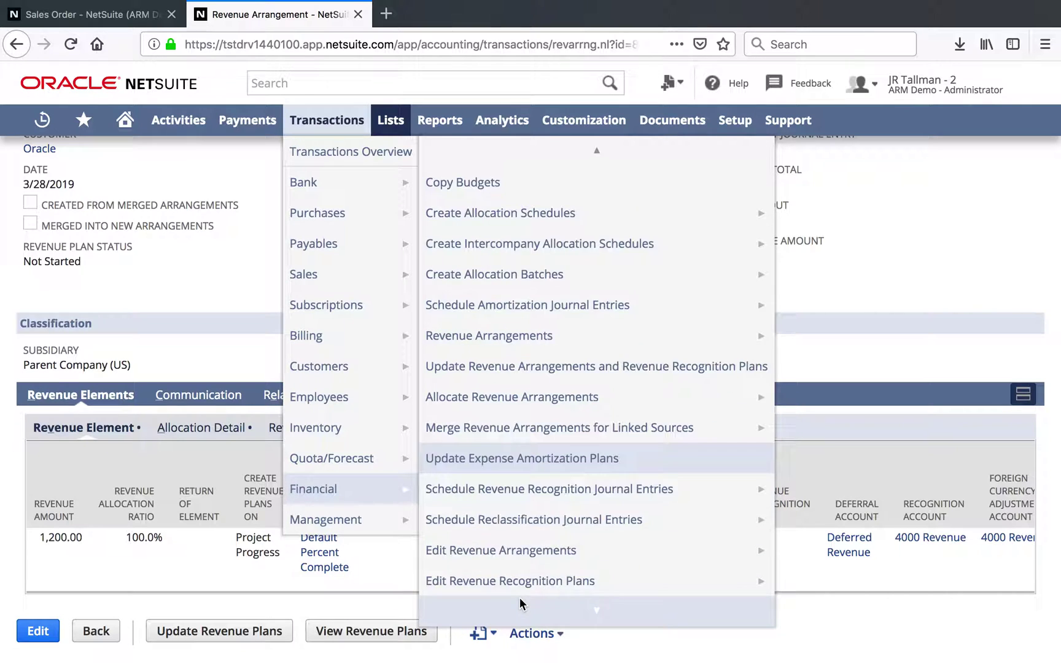
mouse_move(669, 372)
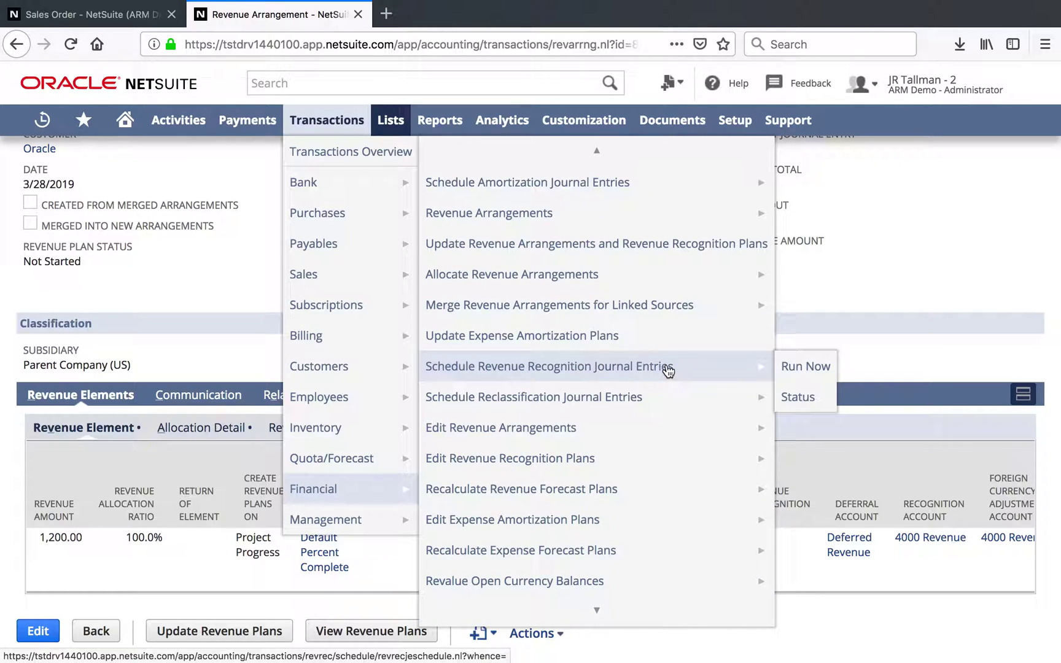
left_click(814, 368)
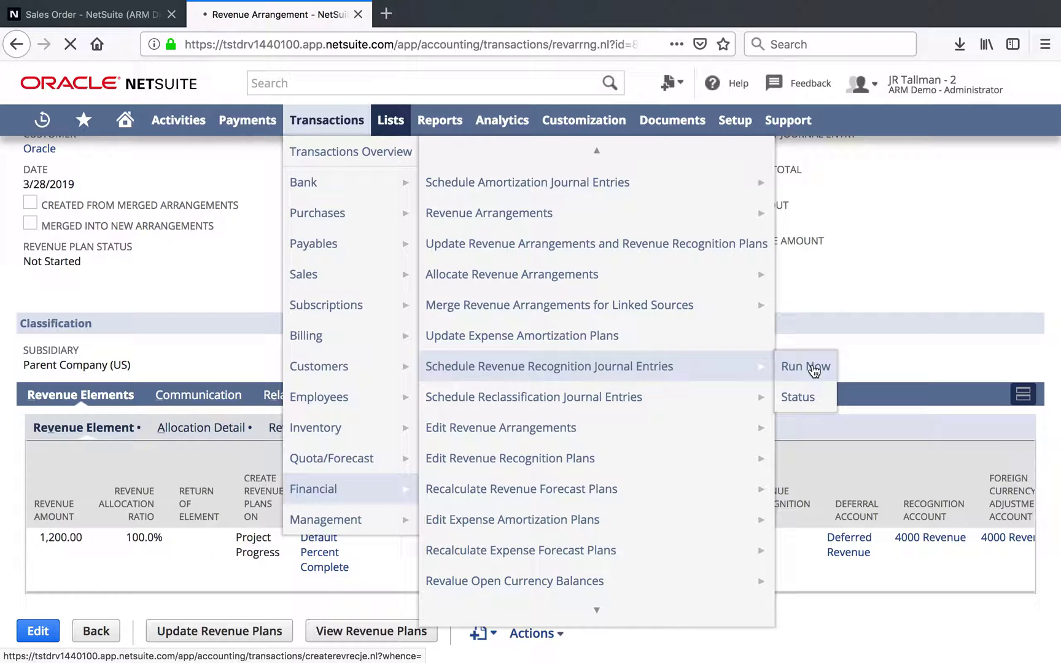
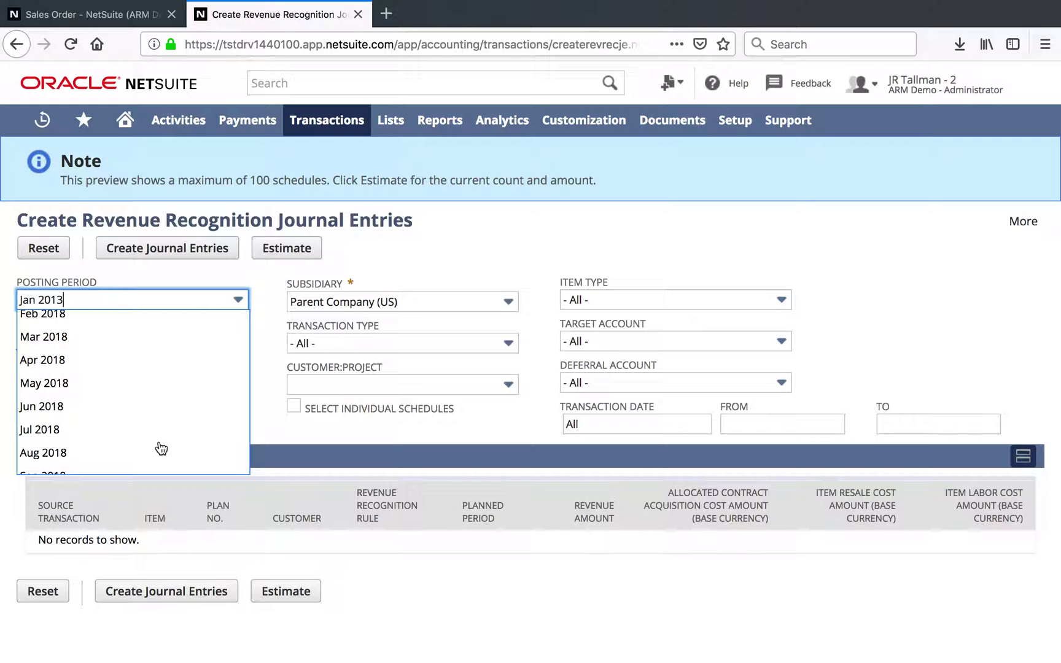
- Set the posting period for the revenue recognition journal entries to Mar 2019
scroll(161, 448, "down", 5)
scroll(161, 448, "down", 4)
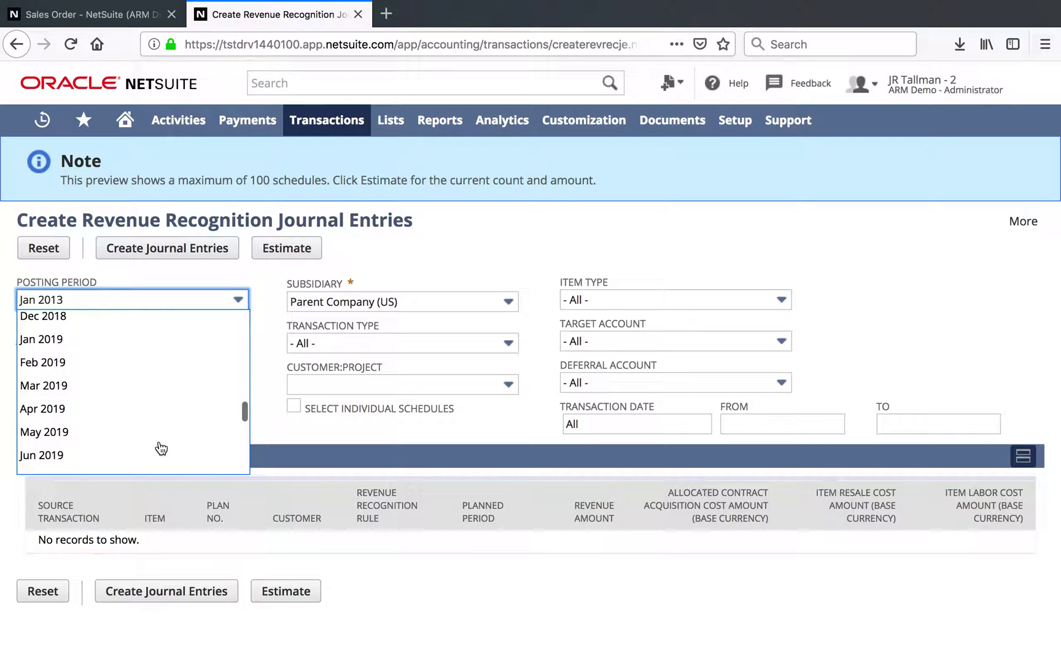
left_click(183, 381)
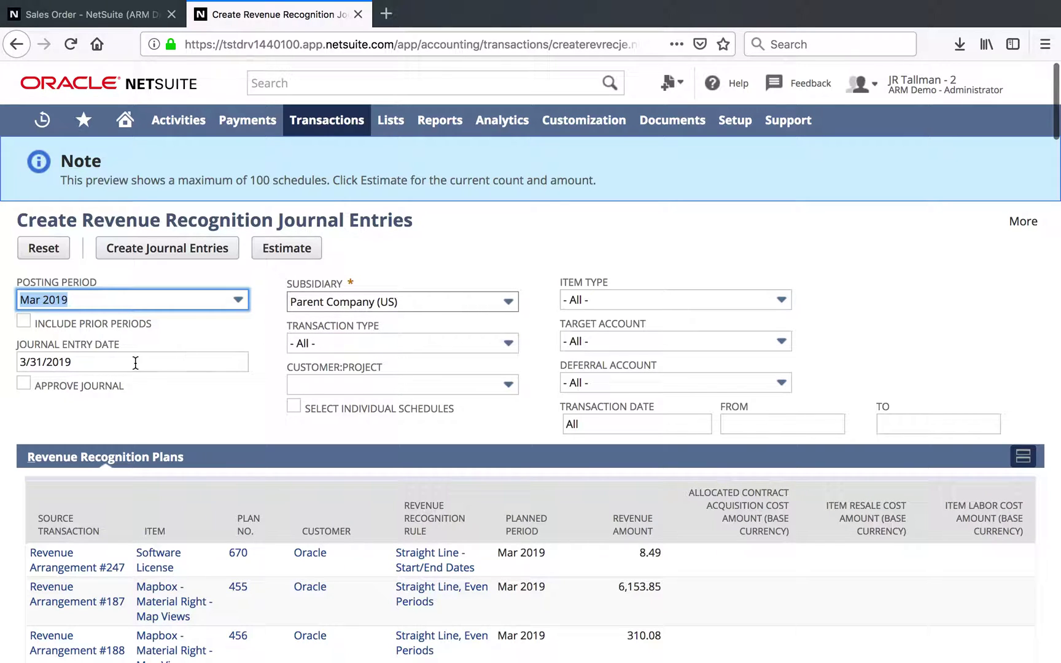
- Filter the revenue recognition plans by the customer project "12 Oracle : % complete project"
left_click(359, 389)
scroll(353, 464, "down", 5)
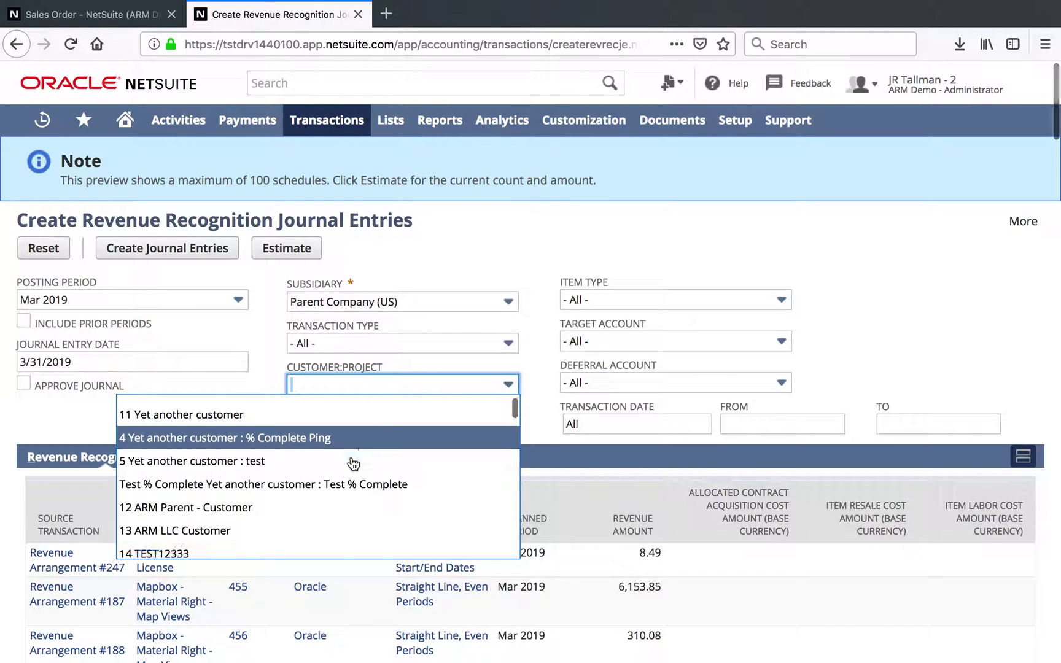
scroll(353, 464, "down", 2)
scroll(351, 461, "up", 4)
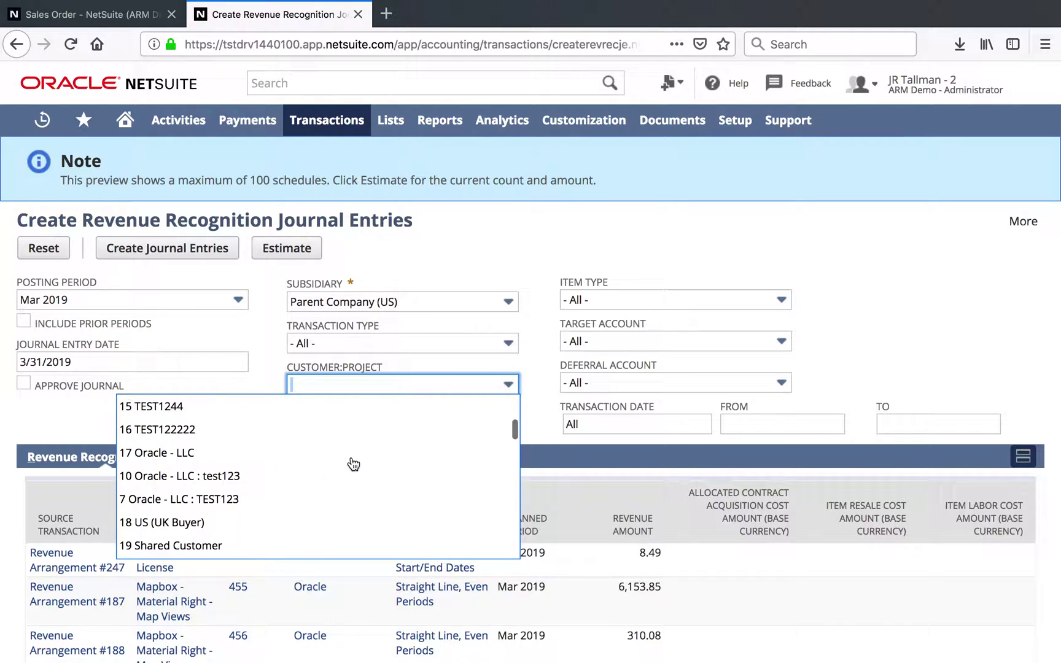
type("Oracle")
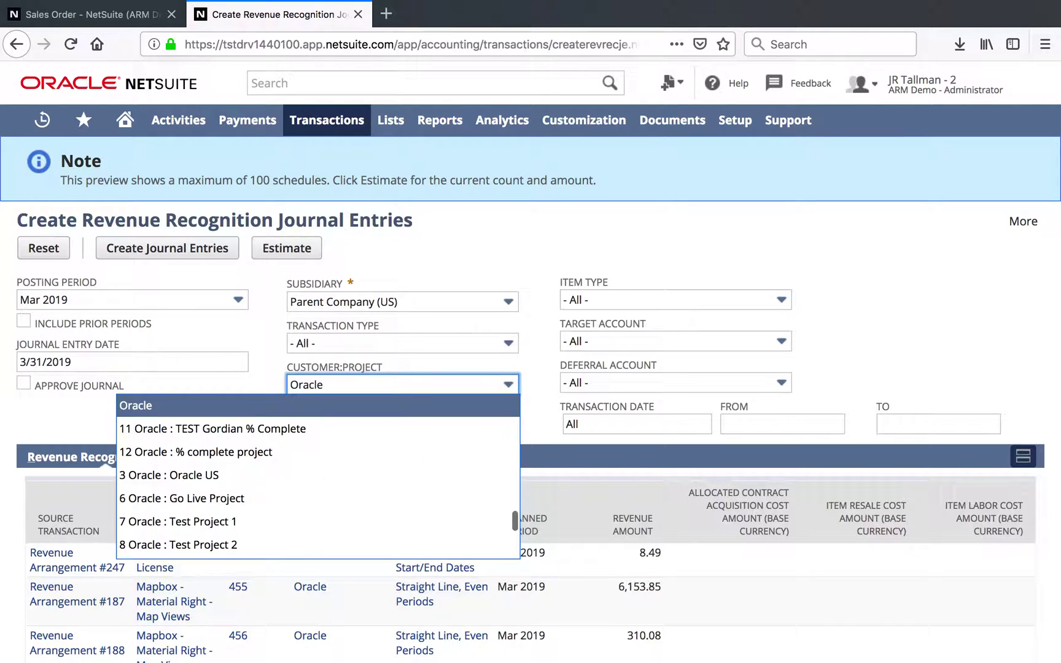
left_click(284, 453)
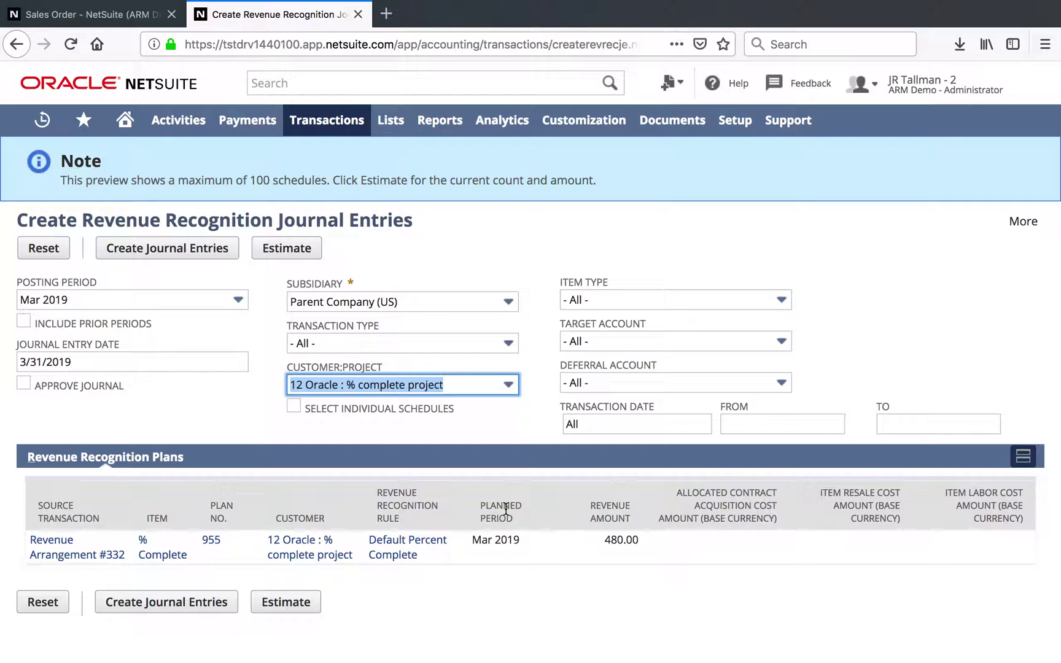
- Mark the journal as approved and create the revenue recognition journal entries for the filtered plan
left_click_drag(131, 385, 25, 387)
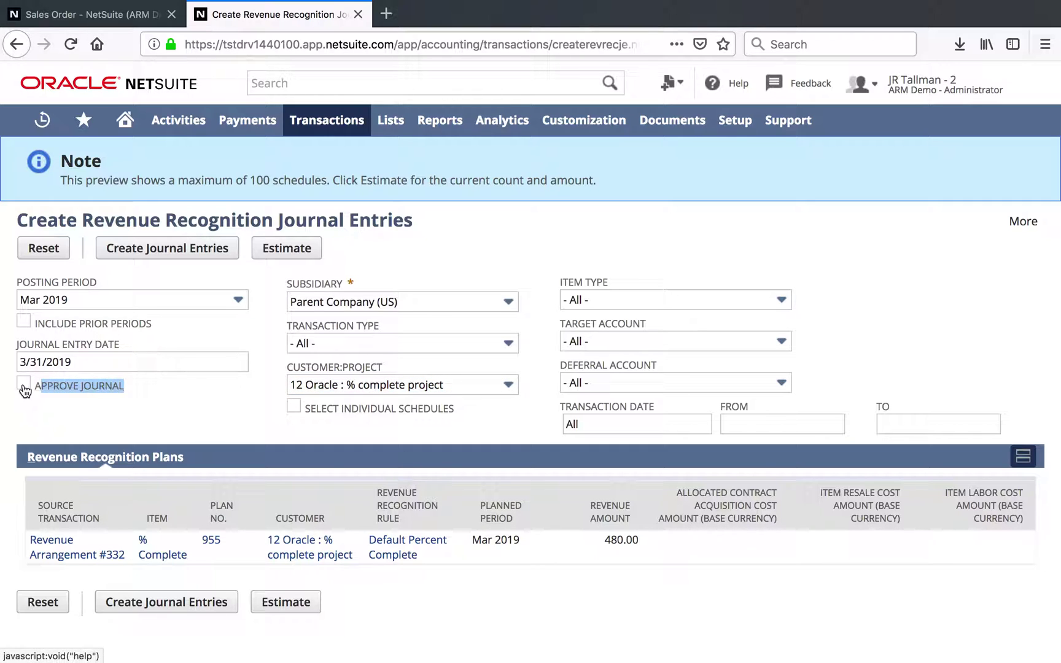
left_click(23, 385)
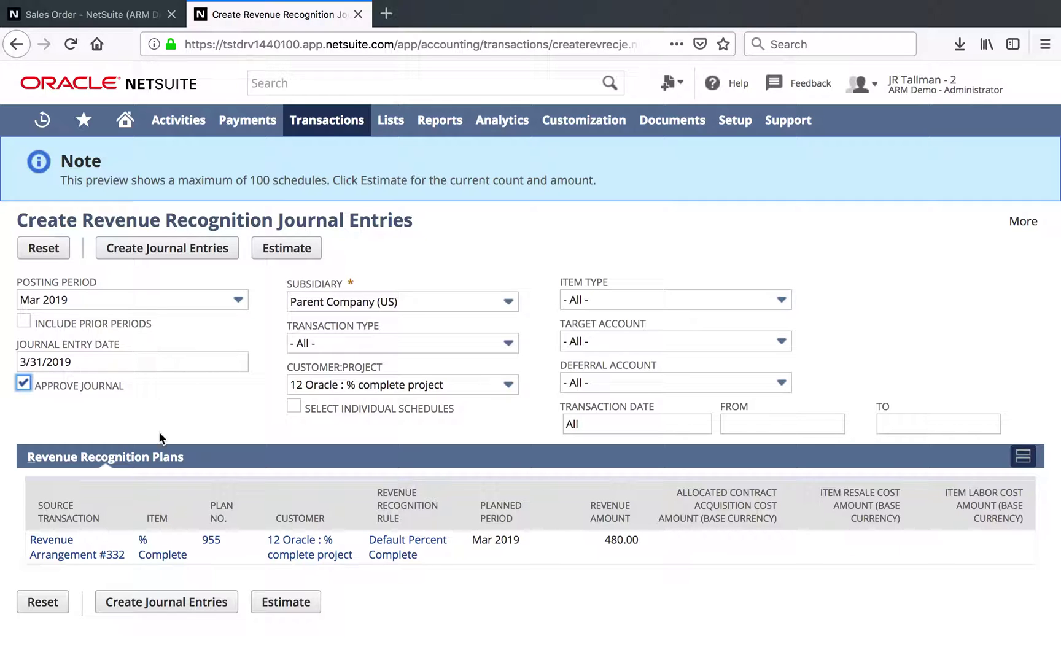
left_click(136, 610)
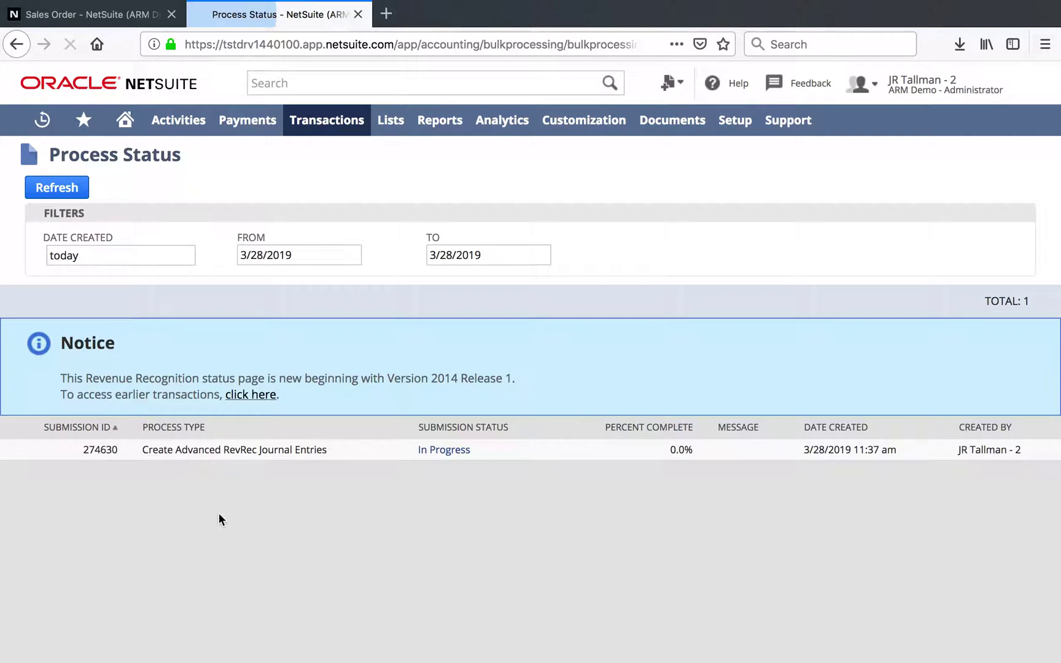
- Refresh the process status until the journal entry submission finishes, and open its list of created journal entries
left_click(74, 195)
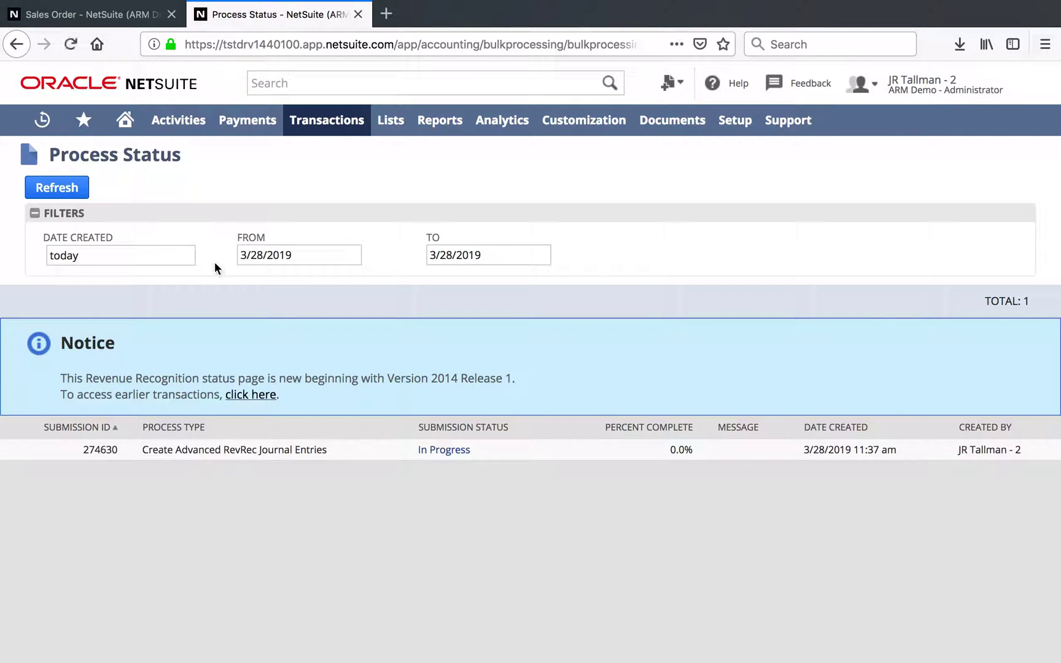
left_click(67, 193)
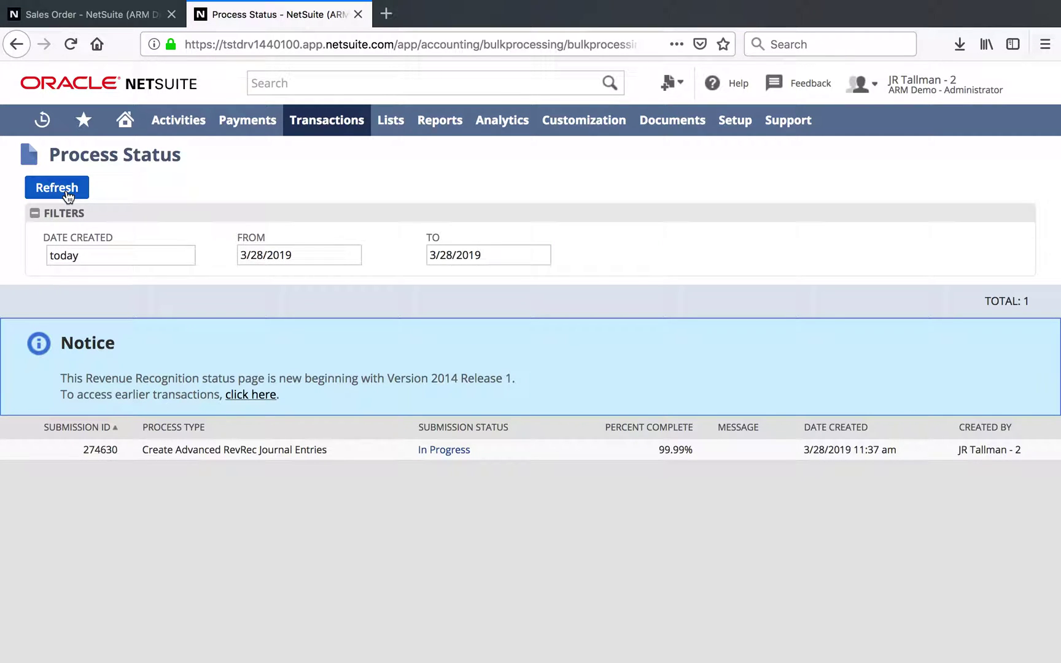
left_click(67, 194)
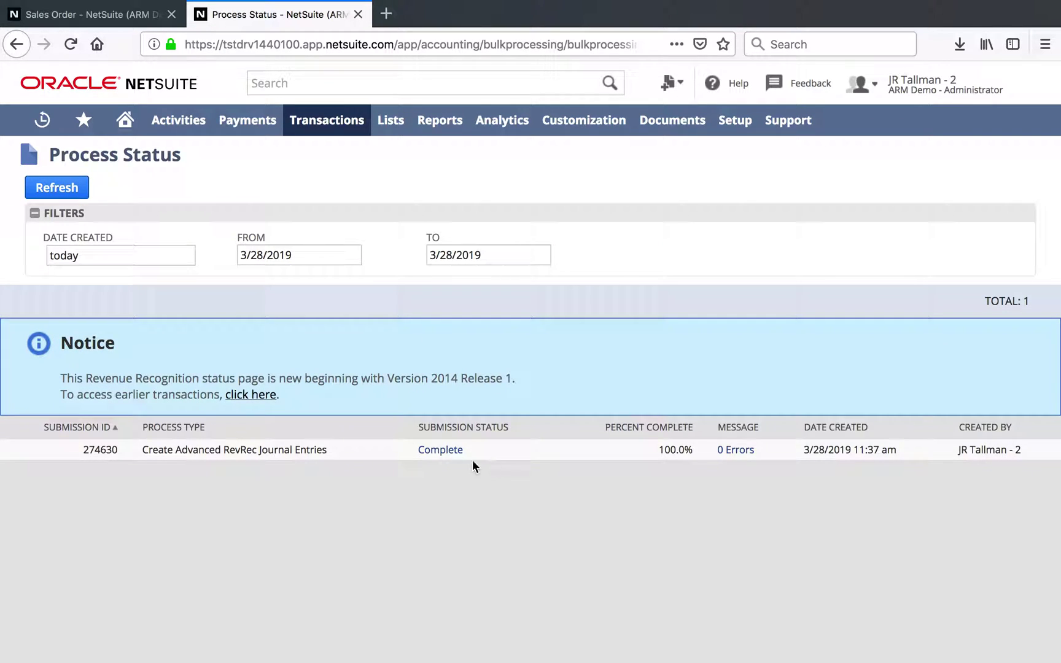
left_click(453, 454)
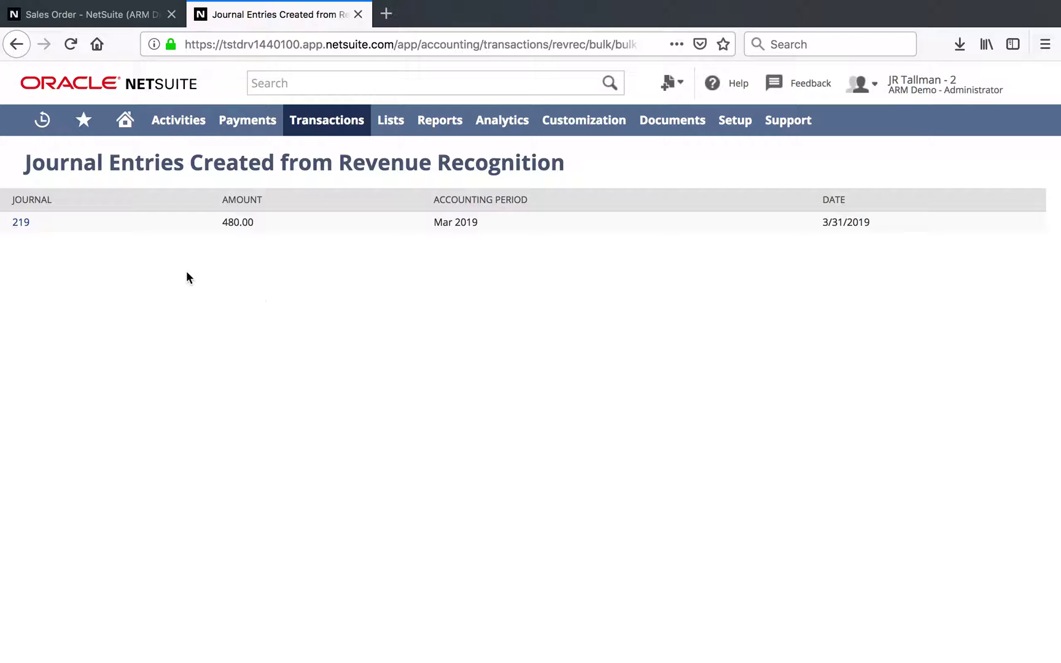
- Open the journal created for Mar 2019 and review its approval status, header details and debit and credit lines
left_click(20, 223)
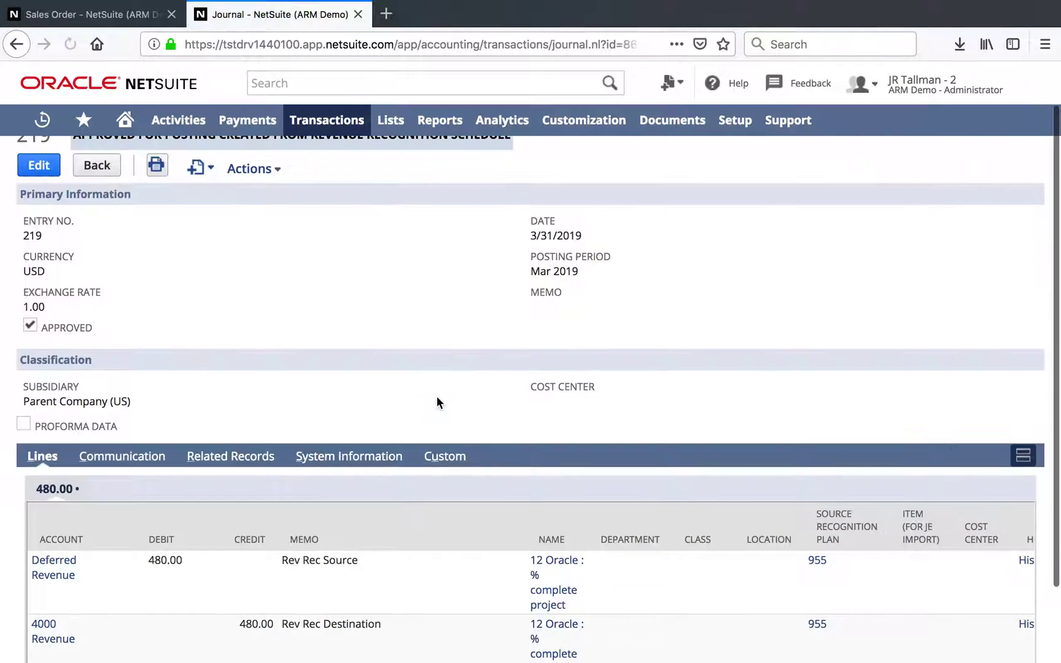
scroll(436, 403, "down", 3)
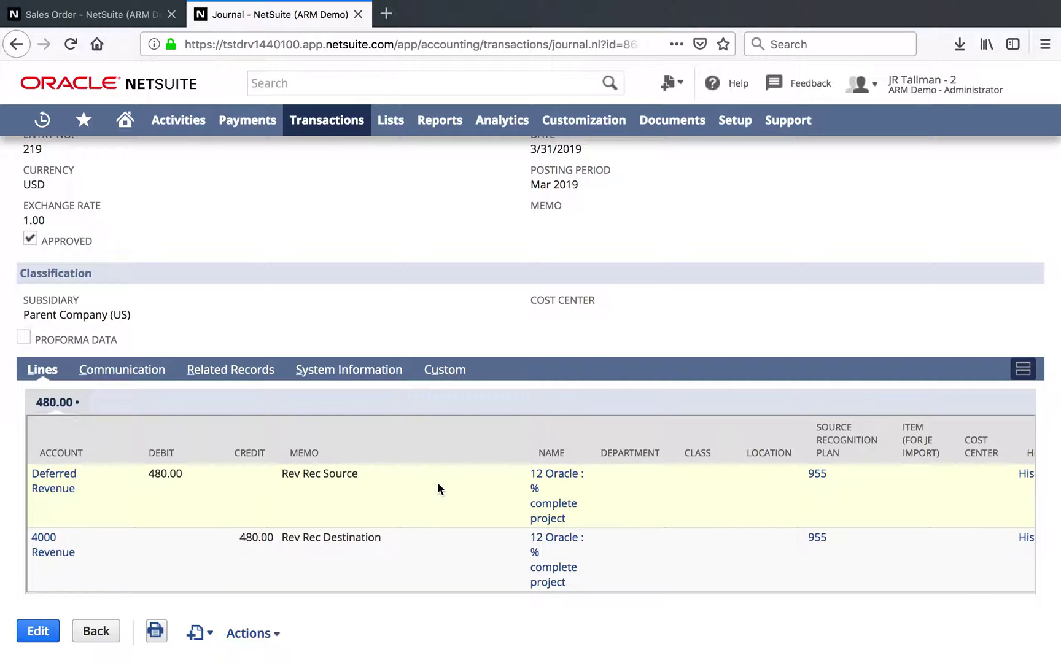
scroll(438, 487, "up", 3)
scroll(438, 485, "up", 1)
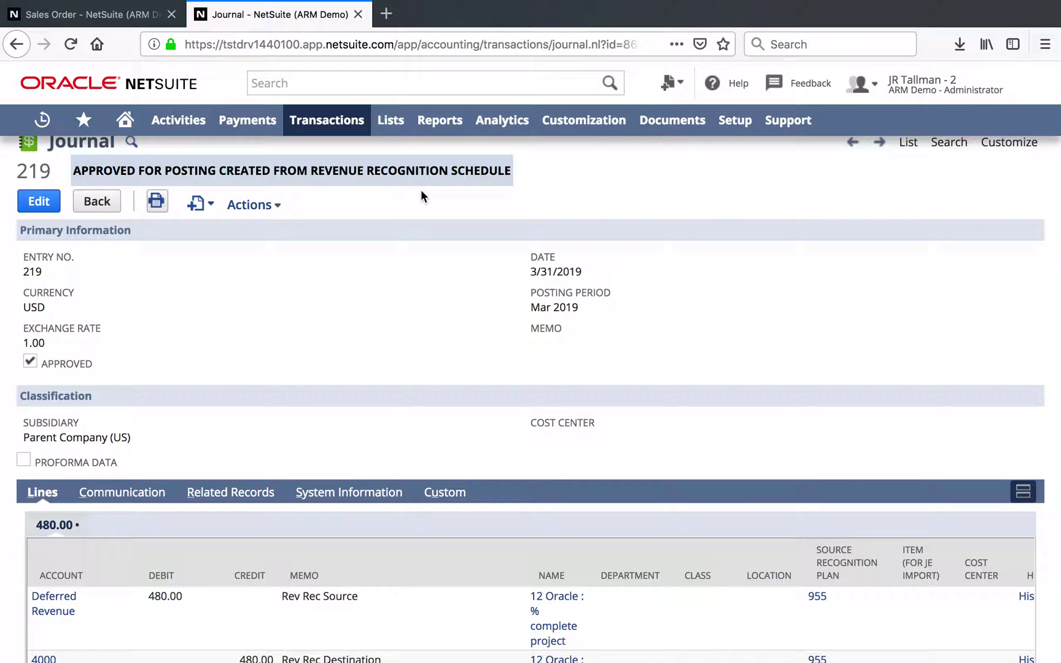
scroll(384, 344, "down", 3)
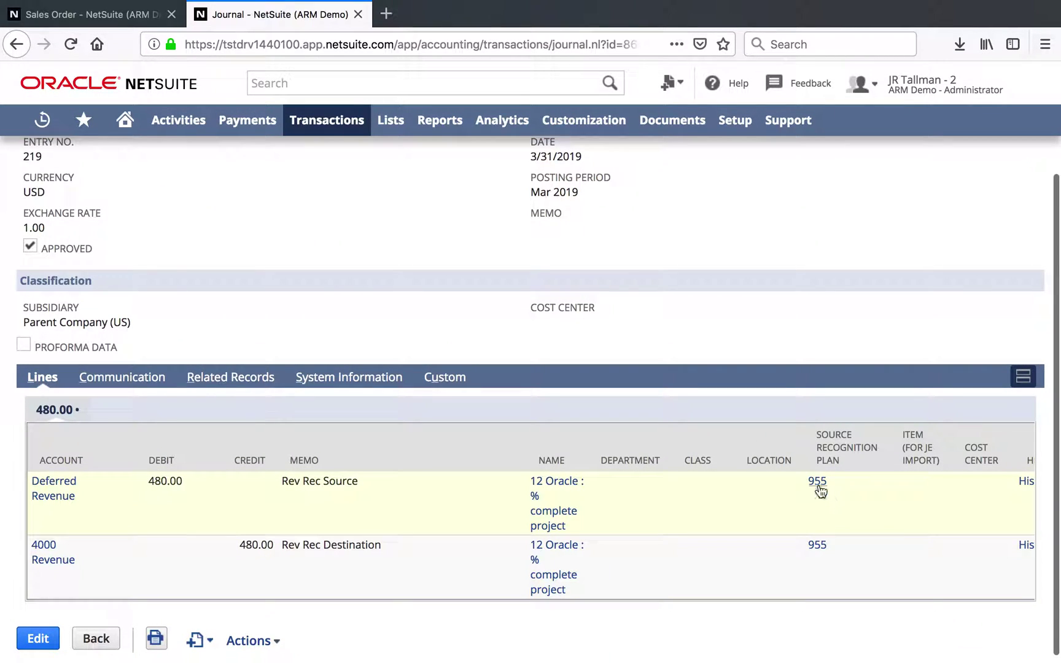
- Open the source recognition plan from the Deferred Revenue line and review its planned revenue and recognized totals
left_click(817, 481)
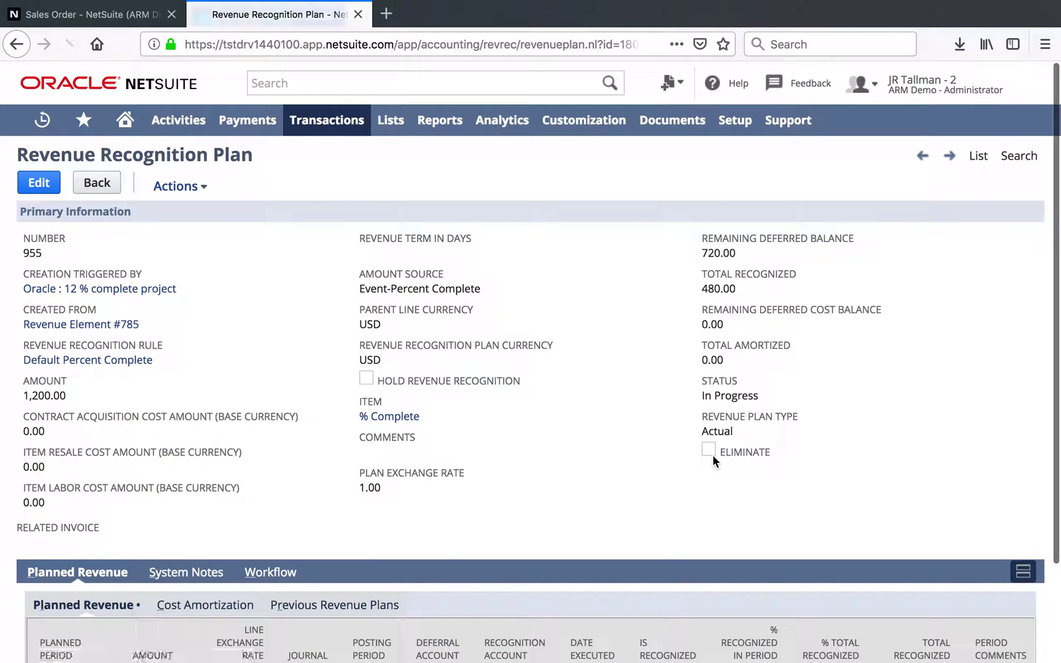
scroll(712, 455, "down", 3)
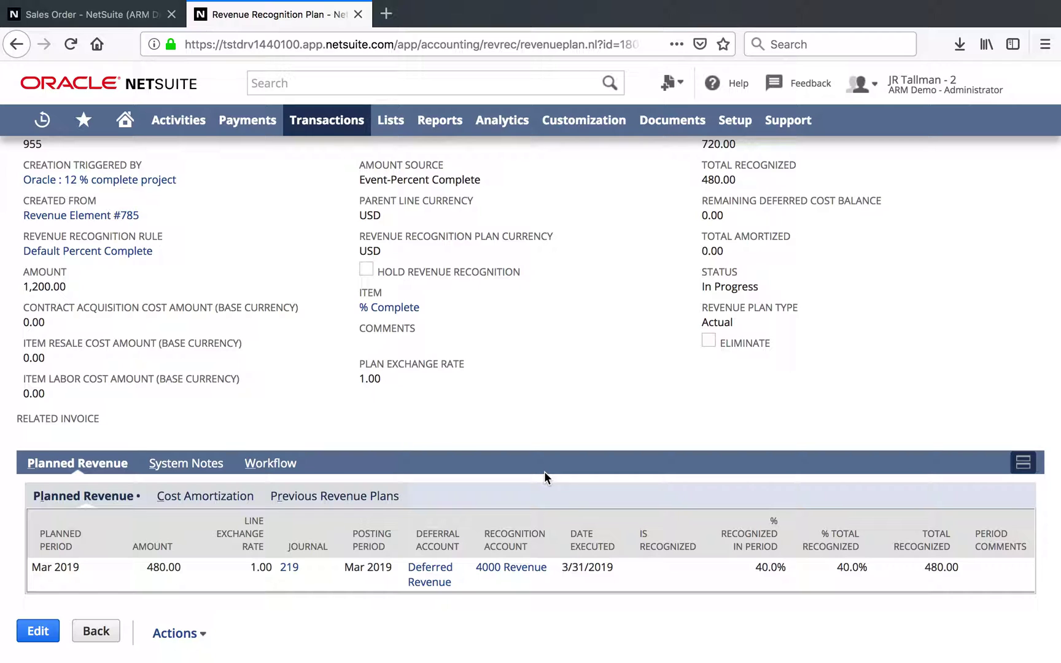
scroll(544, 472, "up", 3)
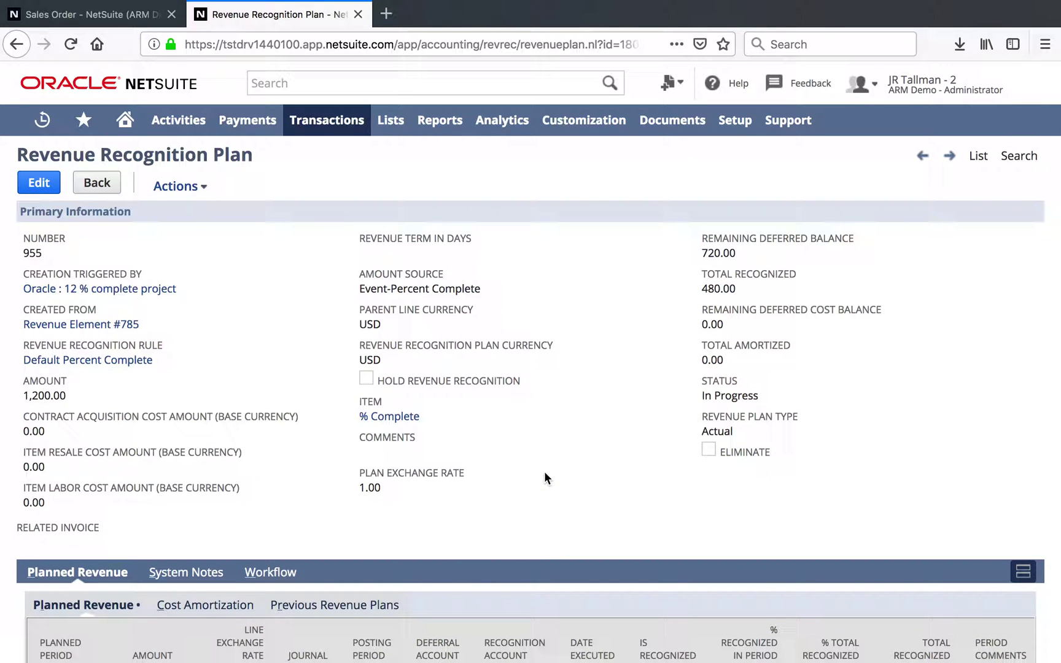